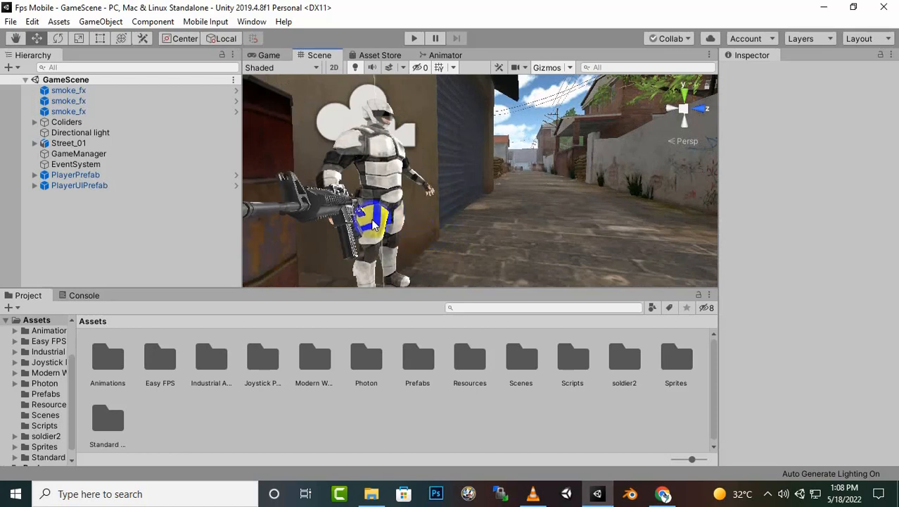
# - Activate the MainCharacterMesh and MainCharacterSkillet objects inside PlayerPrefab
pyautogui.click(74, 175)
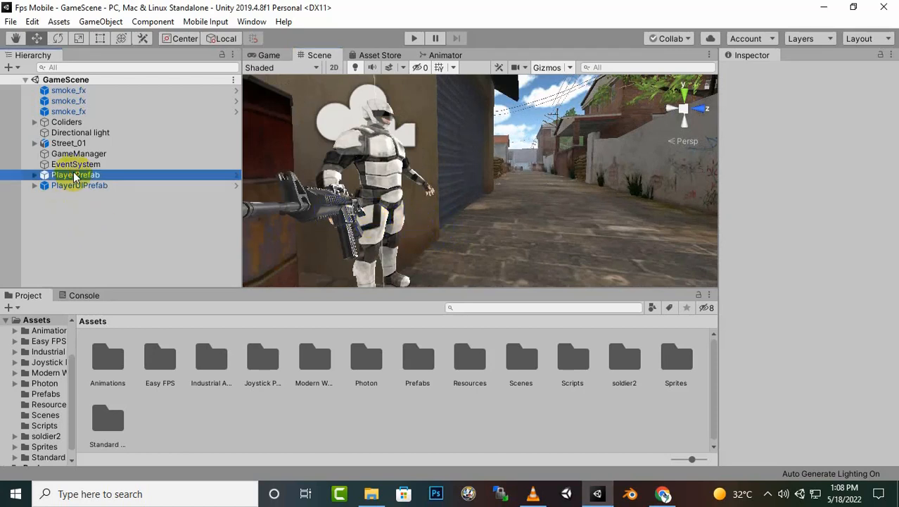
pyautogui.click(35, 174)
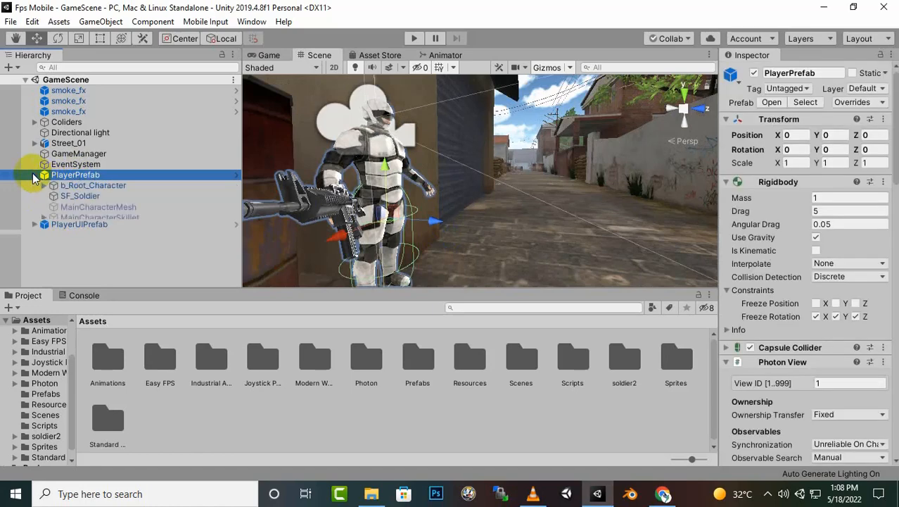
pyautogui.click(100, 208)
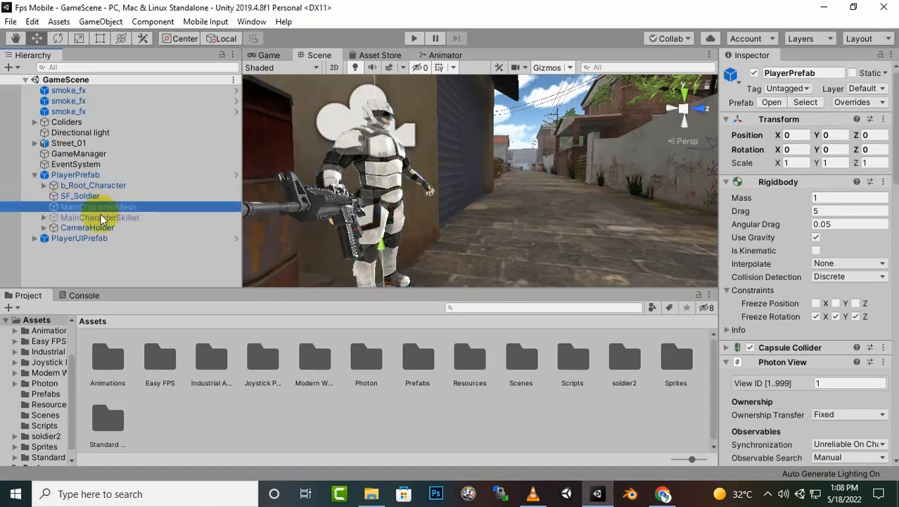
pyautogui.keyDown('ctrl'); pyautogui.click(102, 218); pyautogui.keyUp('ctrl')
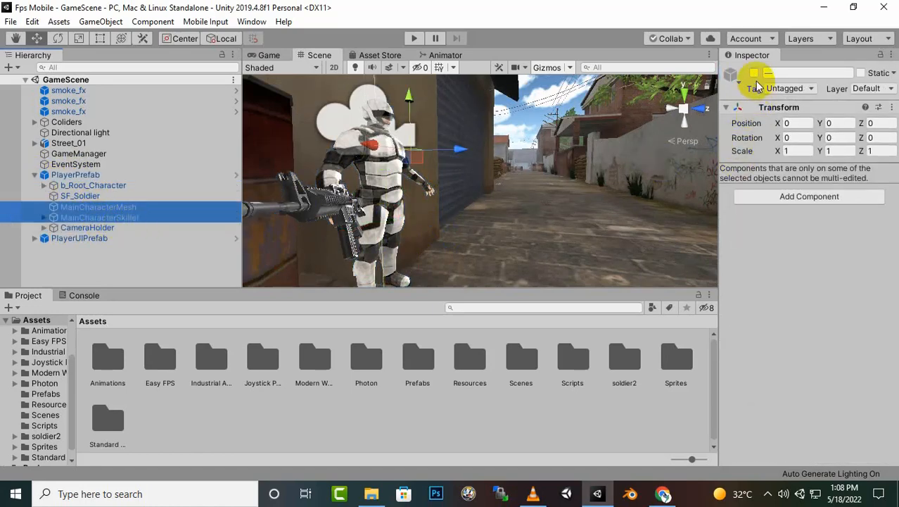
pyautogui.click(755, 73)
# - Deactivate the SF_Soldier and b_Root_Character objects inside PlayerPrefab and save the scene
pyautogui.click(83, 195)
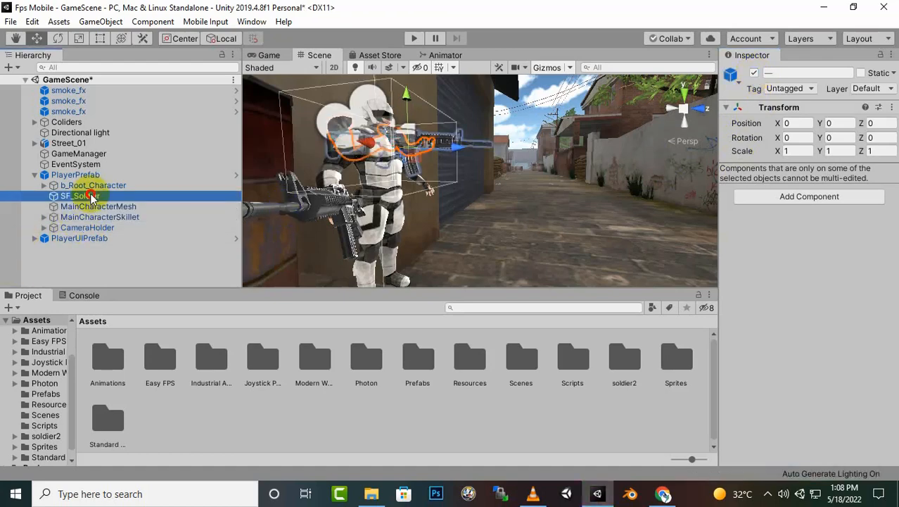
pyautogui.keyDown('ctrl'); pyautogui.click(94, 185); pyautogui.keyUp('ctrl')
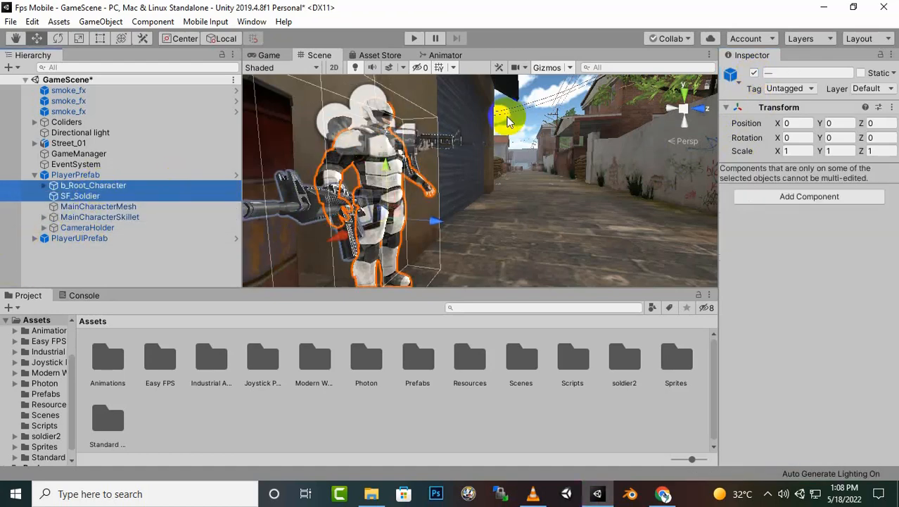
pyautogui.click(754, 73)
pyautogui.moveTo(435, 161); pyautogui.dragTo(444, 237, button='middle')
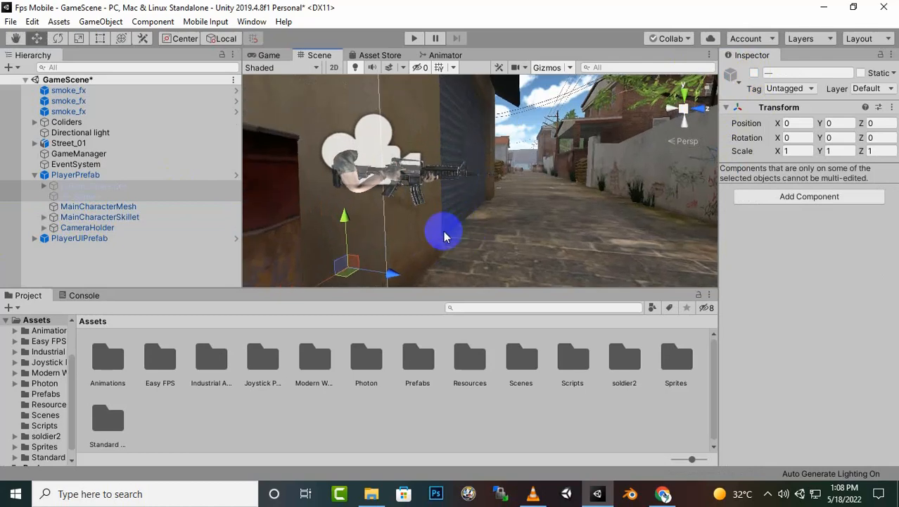
pyautogui.scroll(3, 383, 211)
pyautogui.scroll(-3, 384, 212)
pyautogui.moveTo(387, 215); pyautogui.dragTo(422, 243, button='middle')
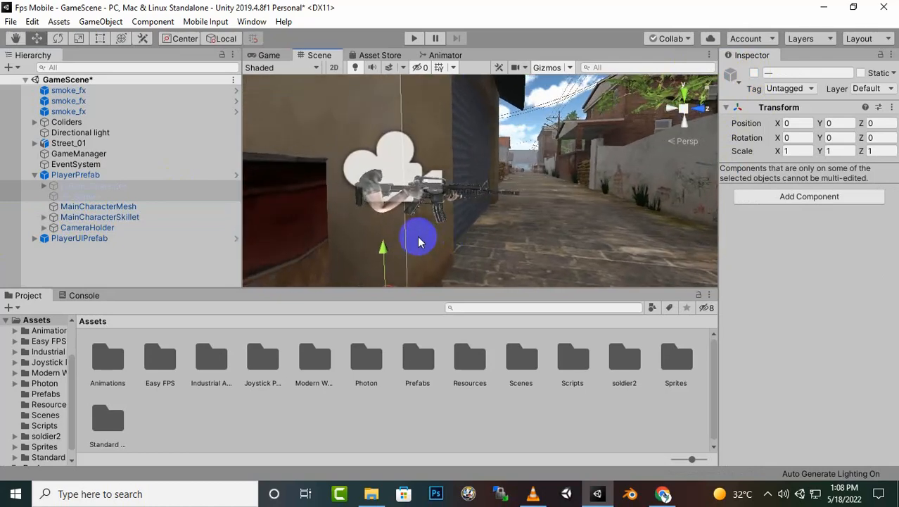
pyautogui.hotkey('ctrl', 's')
# - In the player's Animator controller, rename the Walk Blend Tree state to "Walk_Soldier Blend Tree"
pyautogui.click(456, 55)
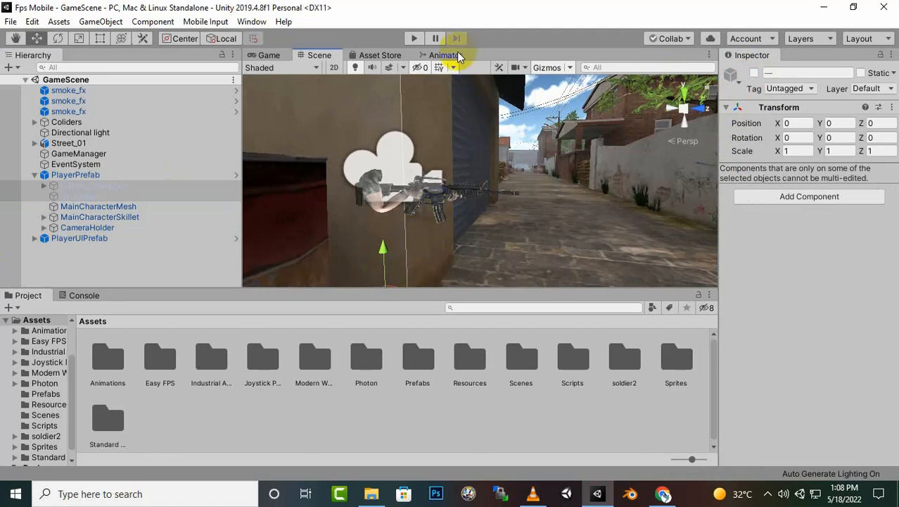
pyautogui.scroll(-3, 630, 161)
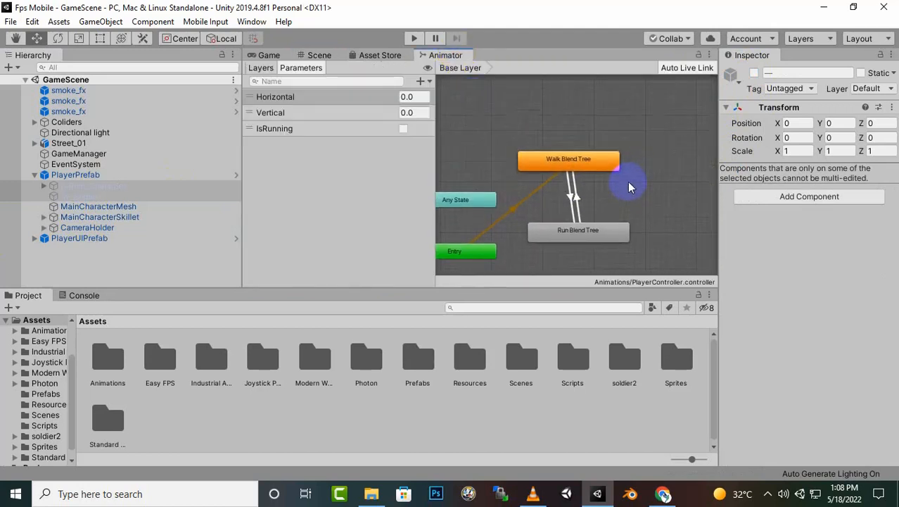
pyautogui.moveTo(437, 154); pyautogui.dragTo(341, 161)
pyautogui.scroll(3, 486, 162)
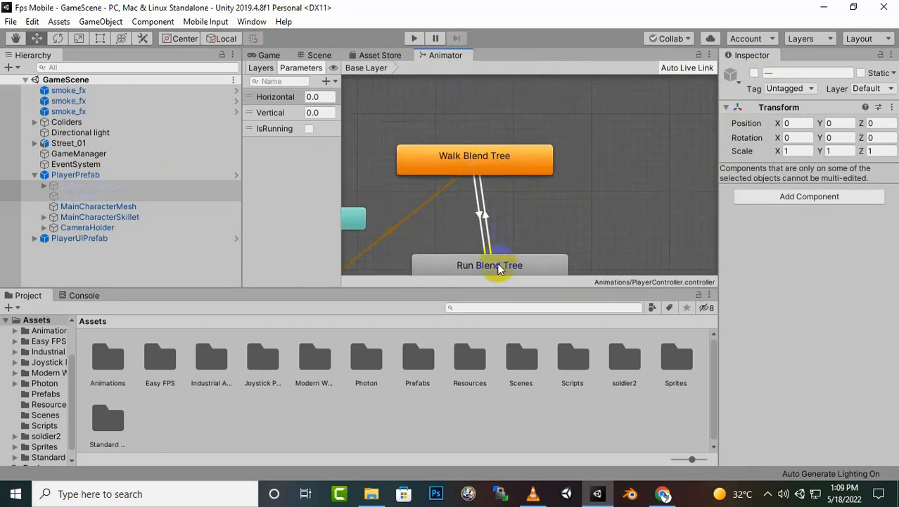
pyautogui.click(482, 163)
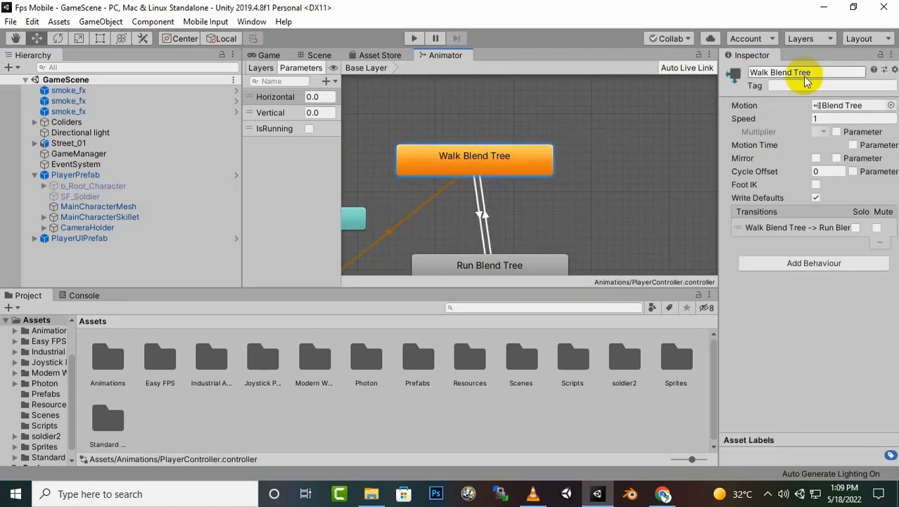
pyautogui.click(772, 76)
pyautogui.click(772, 74)
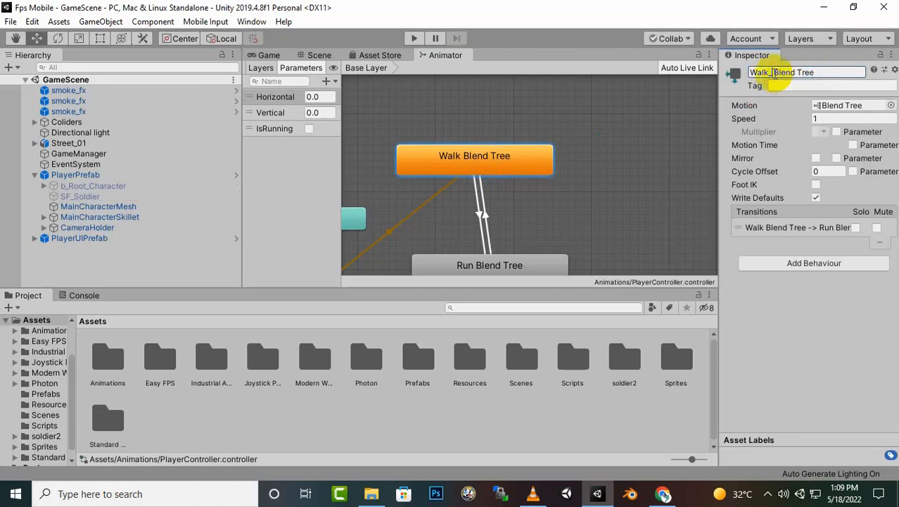
pyautogui.write('_Soldier')
pyautogui.press('Return')
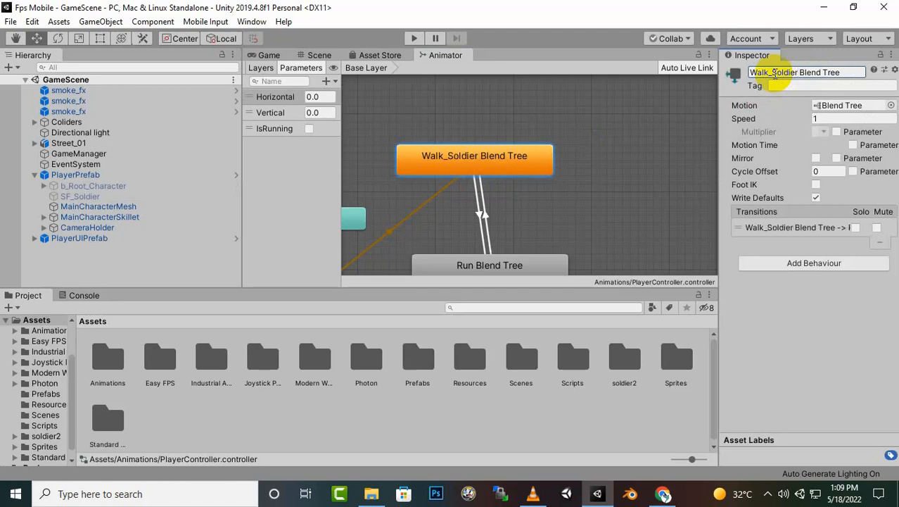
# - Rename the Run Blend Tree state to "Run_Soldier Blend Tree"
pyautogui.scroll(-4, 541, 164)
pyautogui.click(550, 243)
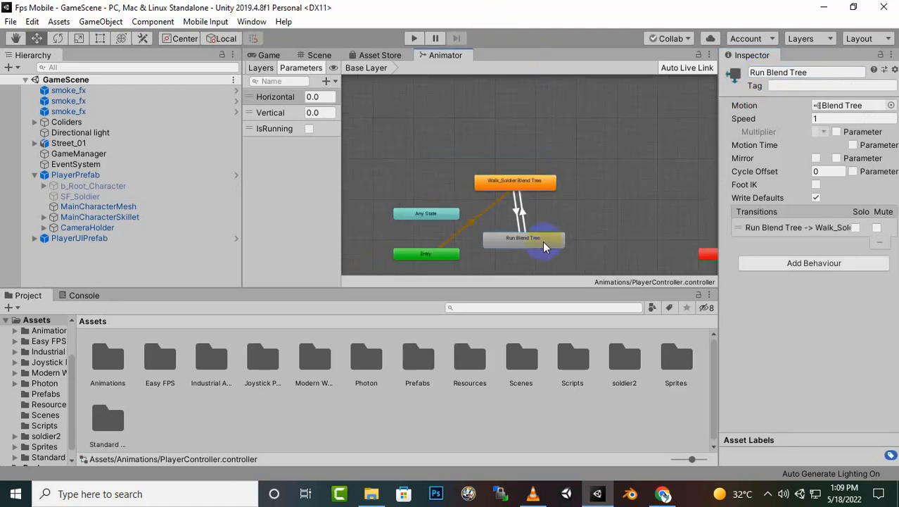
pyautogui.click(764, 74)
pyautogui.click(766, 73)
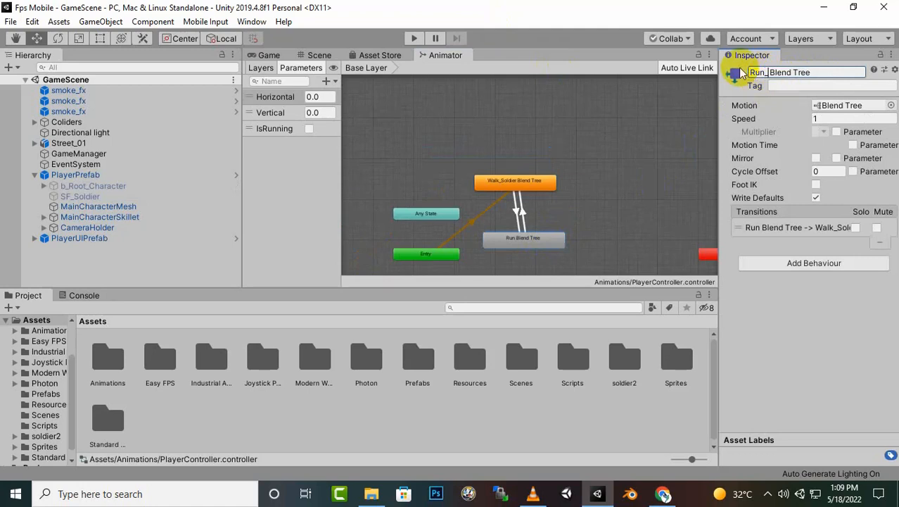
pyautogui.write('_sol')
pyautogui.press('BackSpace')
pyautogui.press('BackSpace')
pyautogui.press('BackSpace')
pyautogui.write('Soldier')
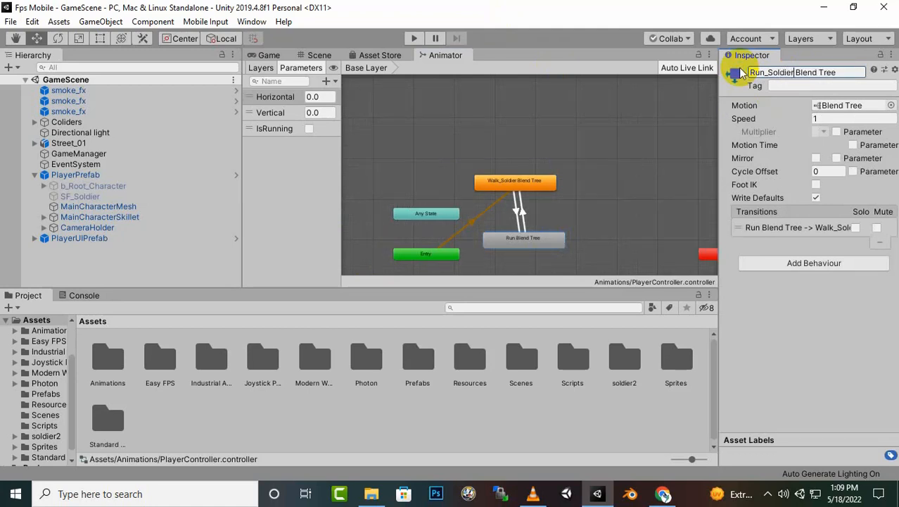
pyautogui.press('Return')
# - Duplicate the Walk_Soldier Blend Tree state and place the copy to the right of the original in the graph
pyautogui.scroll(-3, 628, 187)
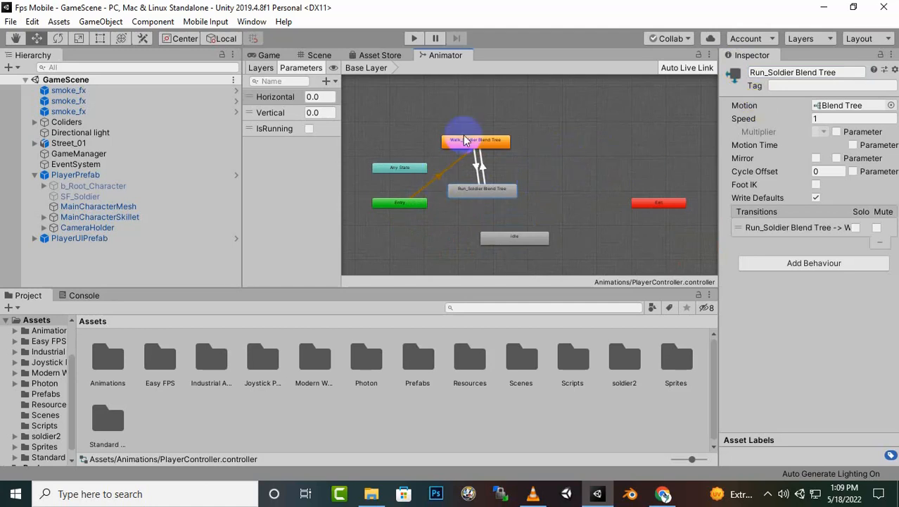
pyautogui.scroll(4, 517, 144)
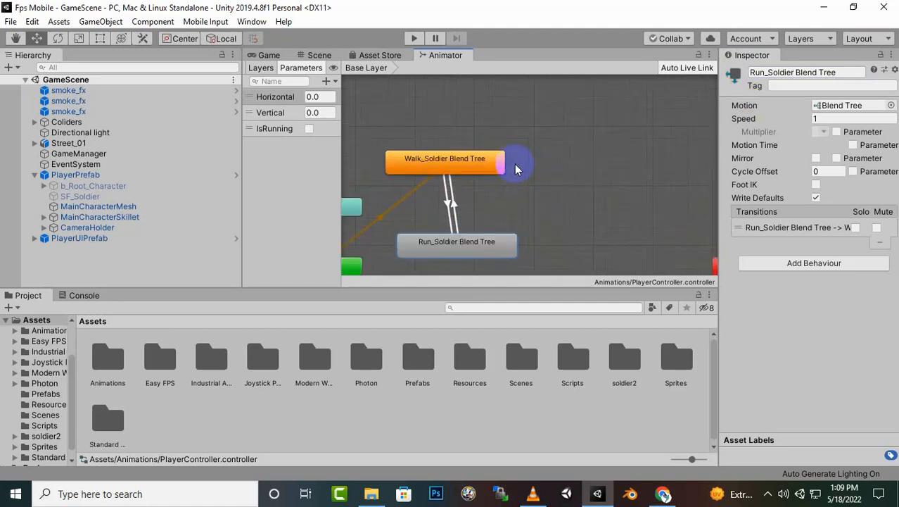
pyautogui.click(481, 169)
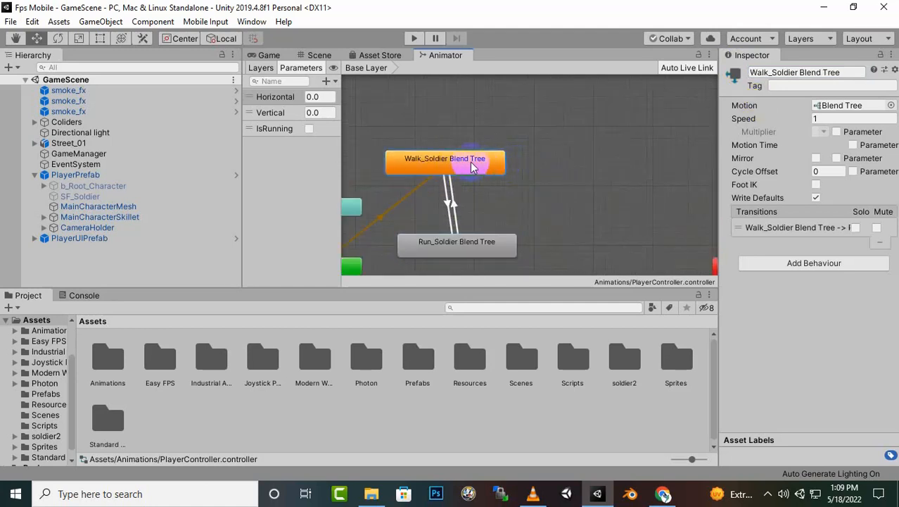
pyautogui.hotkey('ctrl', 'd')
pyautogui.moveTo(471, 170); pyautogui.dragTo(623, 161)
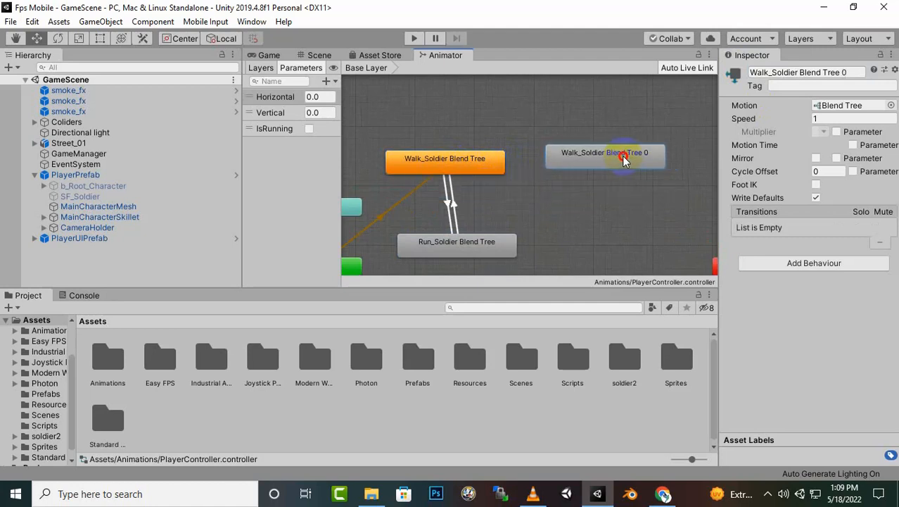
pyautogui.moveTo(620, 187); pyautogui.dragTo(512, 207, button='middle')
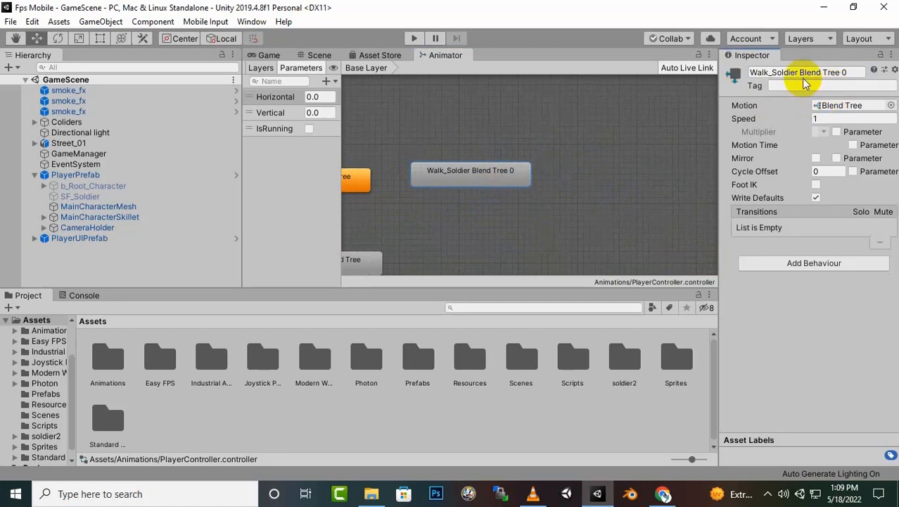
# - Rename the duplicated walk state to "Fps_Hands Walk Blend Tree"
pyautogui.click(844, 71)
pyautogui.click(853, 72)
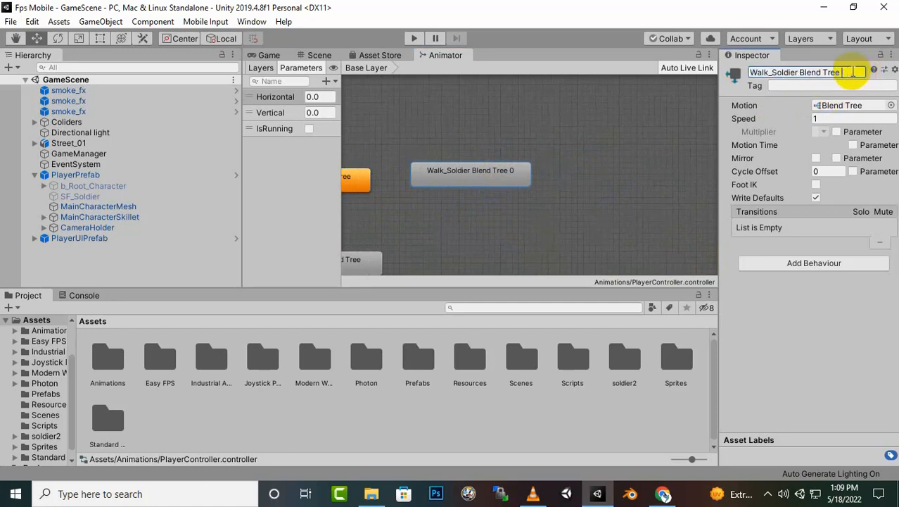
pyautogui.press('BackSpace')
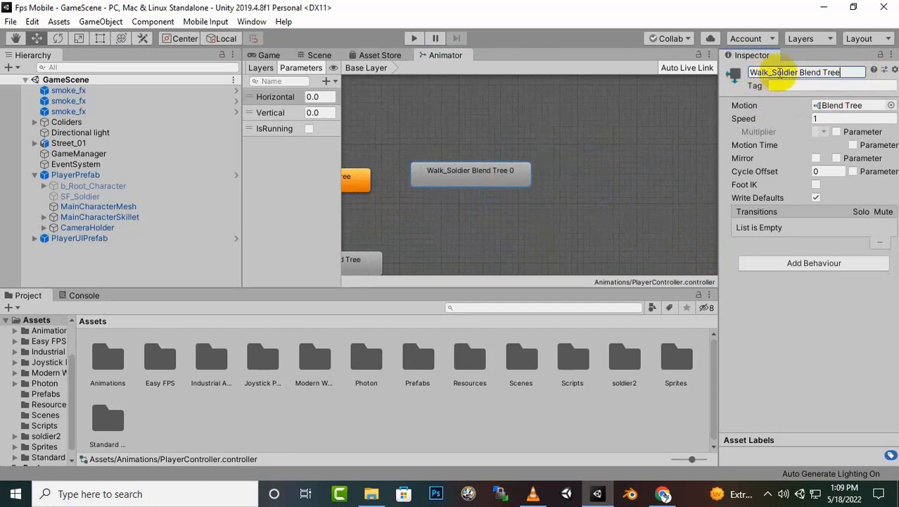
pyautogui.moveTo(797, 73); pyautogui.dragTo(747, 72)
pyautogui.write('F')
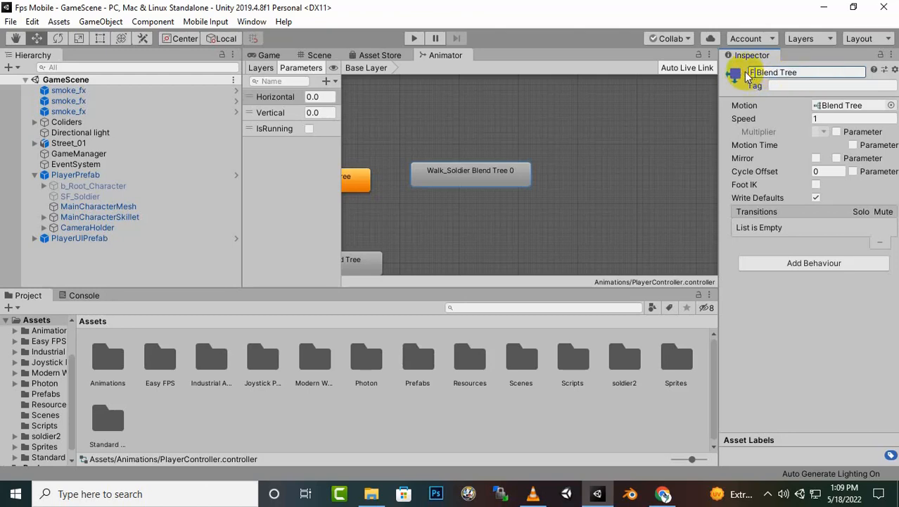
pyautogui.write('ps_Hands')
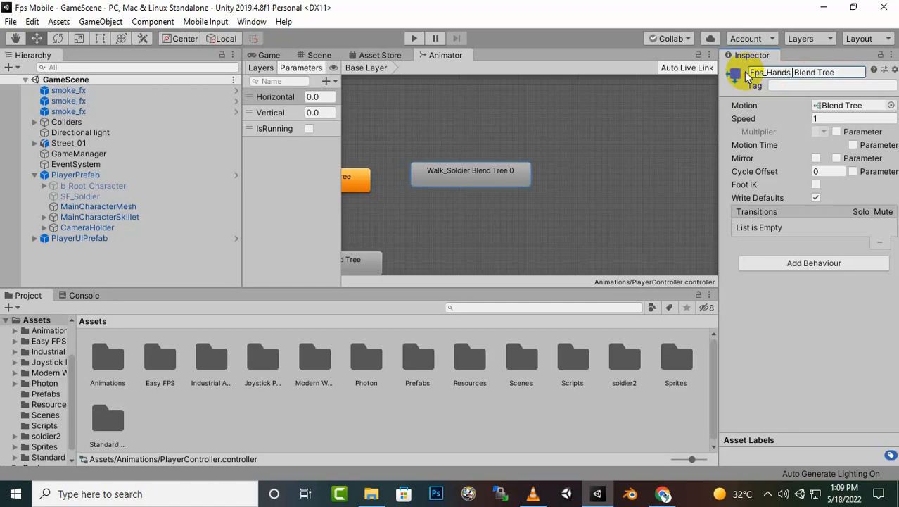
pyautogui.write('Walk')
pyautogui.press('Return')
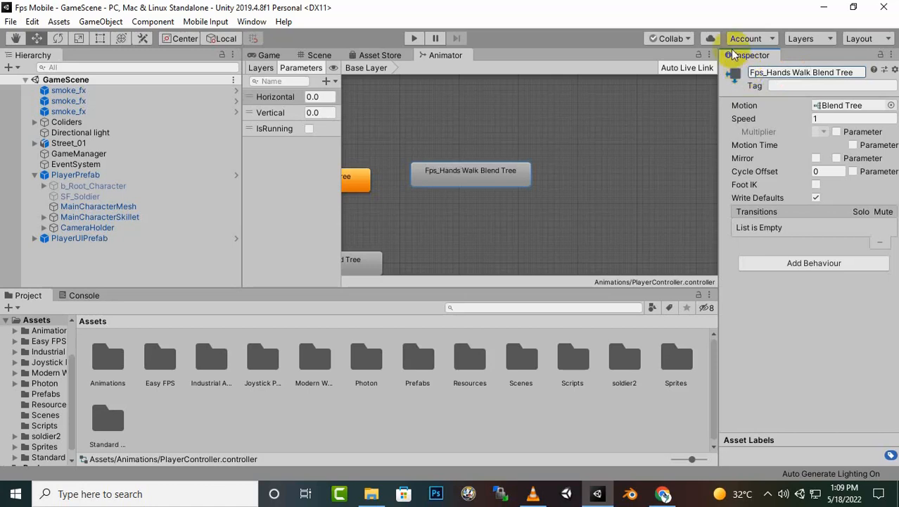
# - Duplicate the Fps_Hands Walk Blend Tree state, place the copy below it and name it "Fps_Hands RunBlend Tree"
pyautogui.moveTo(494, 174); pyautogui.dragTo(500, 237)
pyautogui.hotkey('ctrl', 'd')
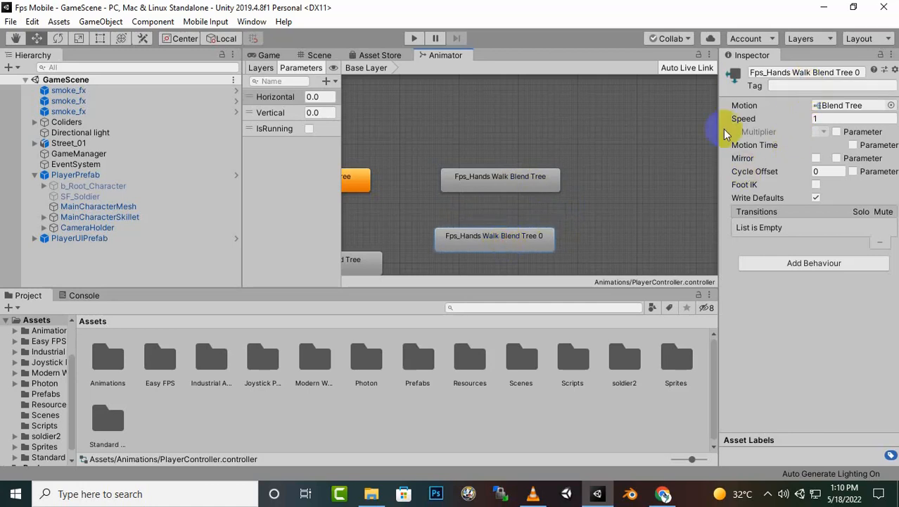
pyautogui.click(850, 72)
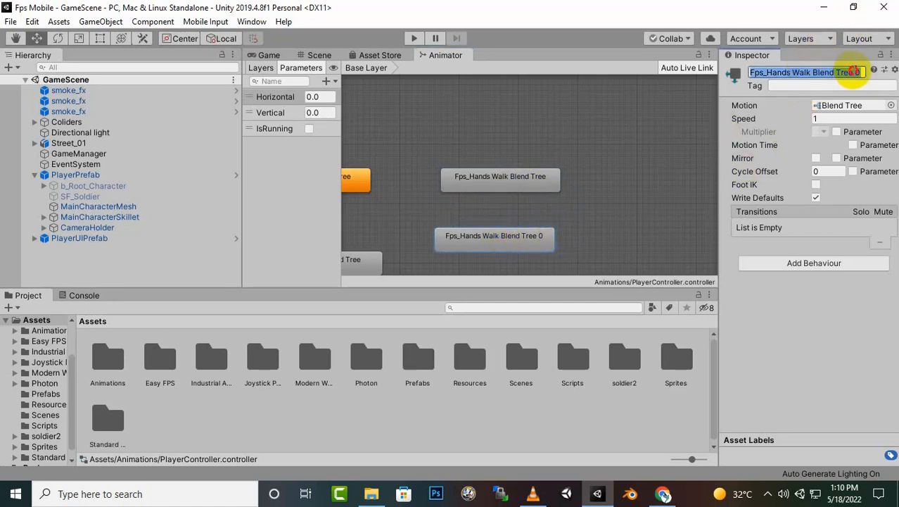
pyautogui.click(860, 72)
pyautogui.press('BackSpace')
pyautogui.press('BackSpace')
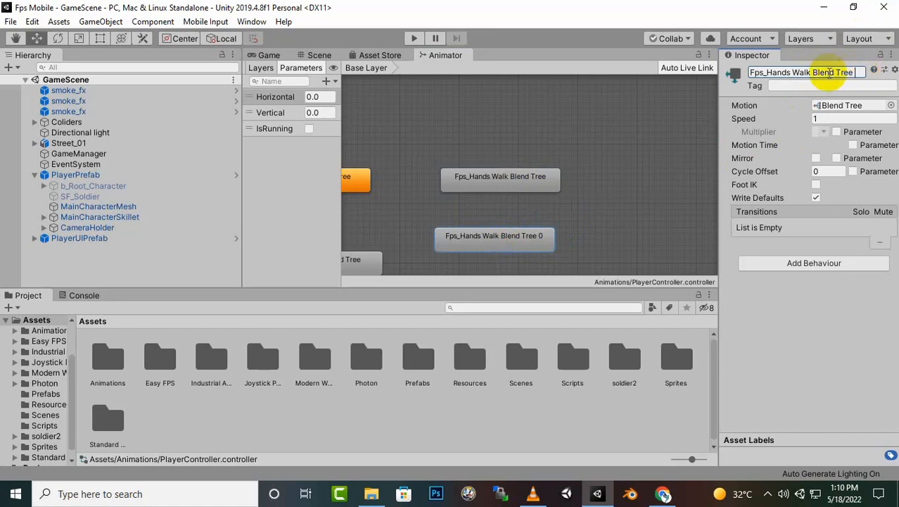
pyautogui.doubleClick(802, 72)
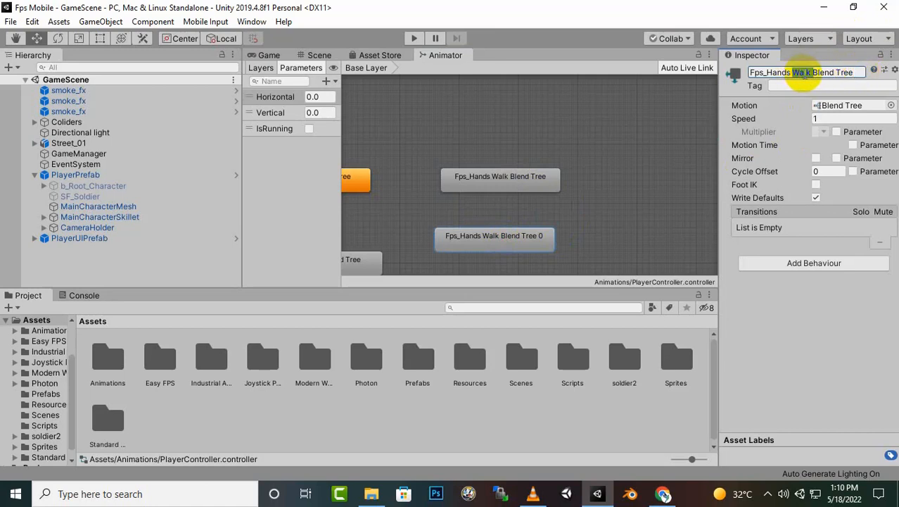
pyautogui.write('Run')
pyautogui.press('Return')
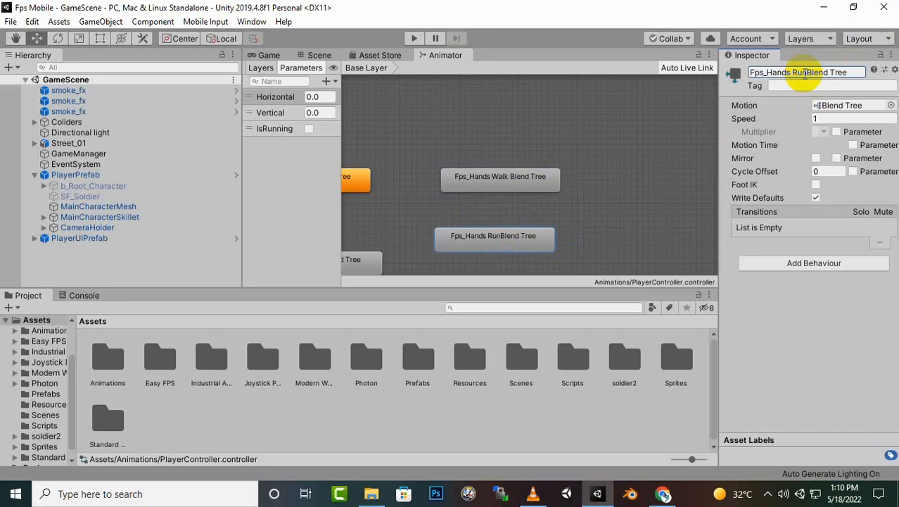
# - Open the Fps_Hands Walk Blend Tree and replace its blend tree's walkforward motion with the Character_Walk clip
pyautogui.click(491, 190)
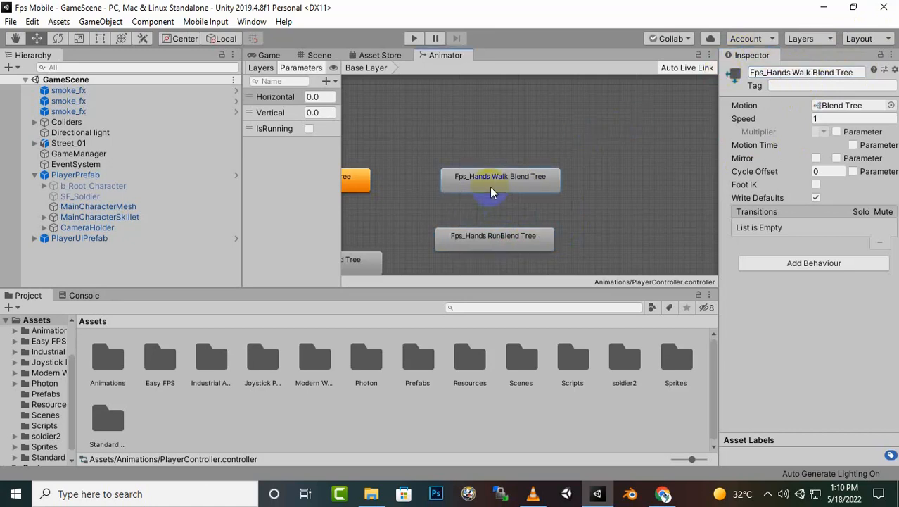
pyautogui.doubleClick(529, 182)
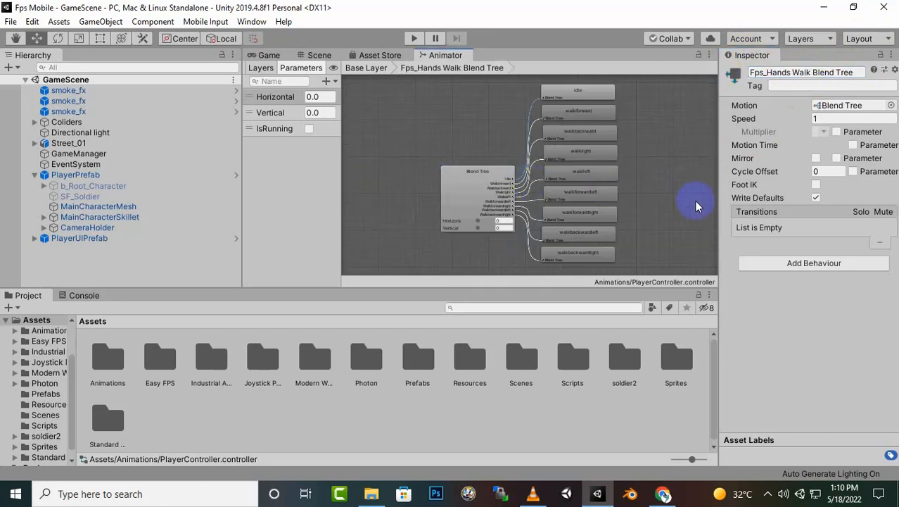
pyautogui.click(458, 176)
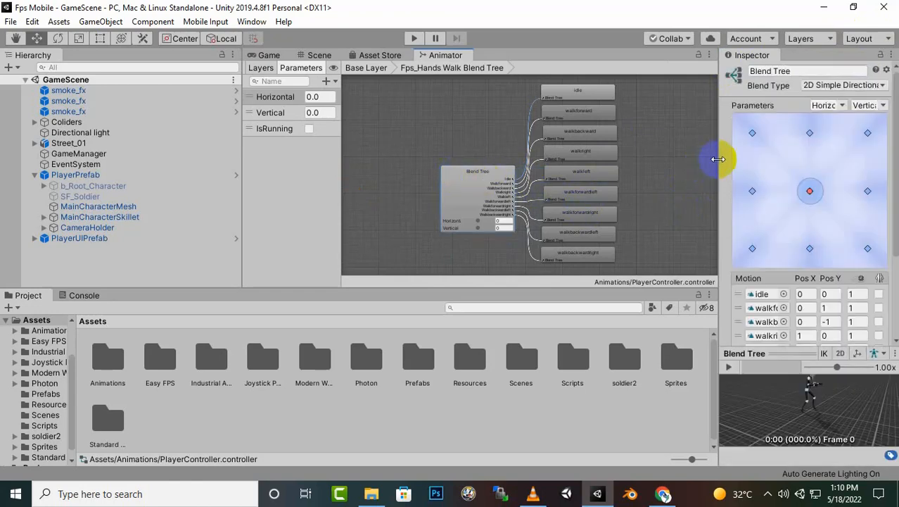
pyautogui.scroll(-3, 823, 338)
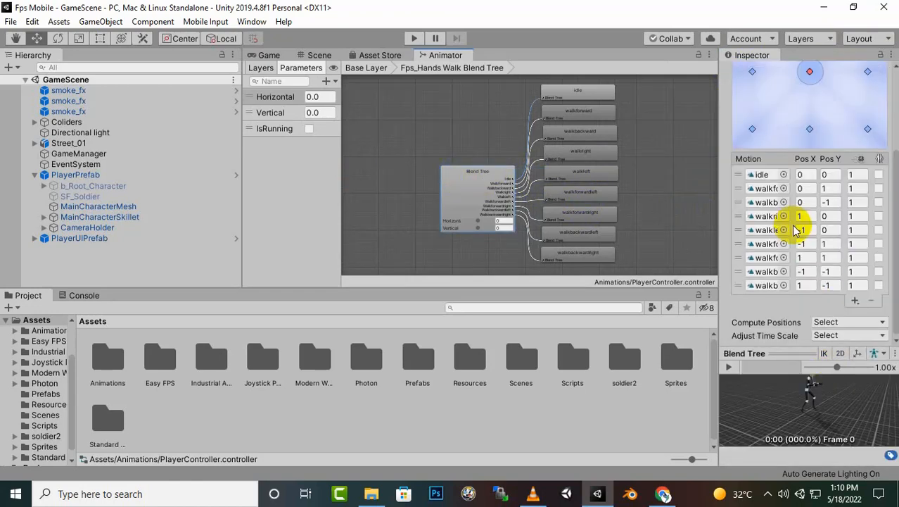
pyautogui.click(783, 188)
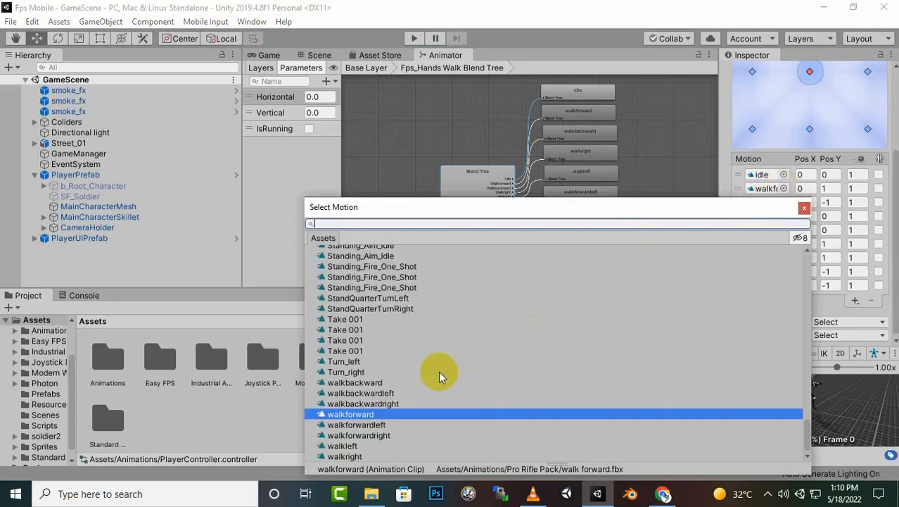
pyautogui.write('char')
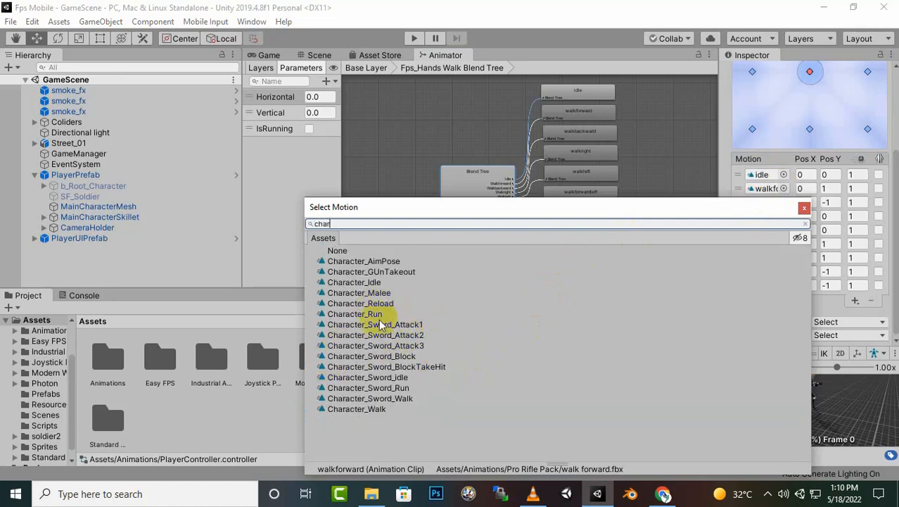
pyautogui.click(365, 411)
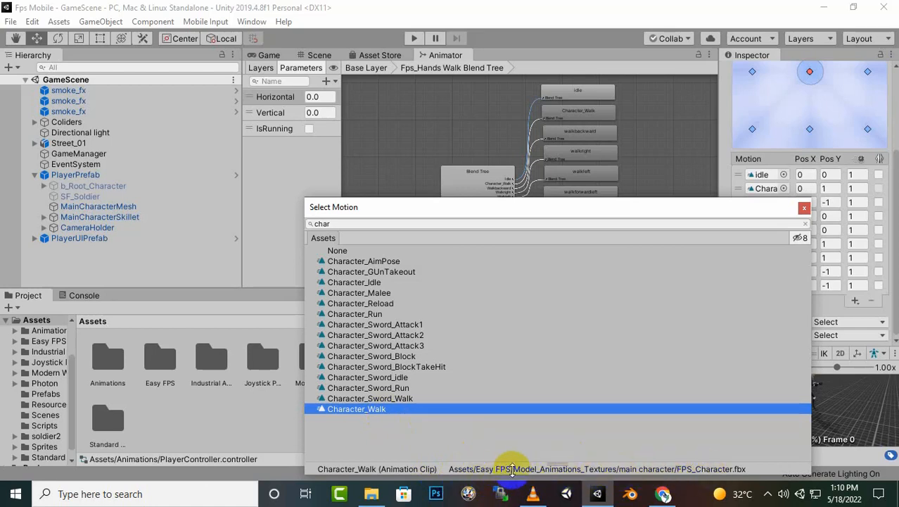
pyautogui.doubleClick(388, 411)
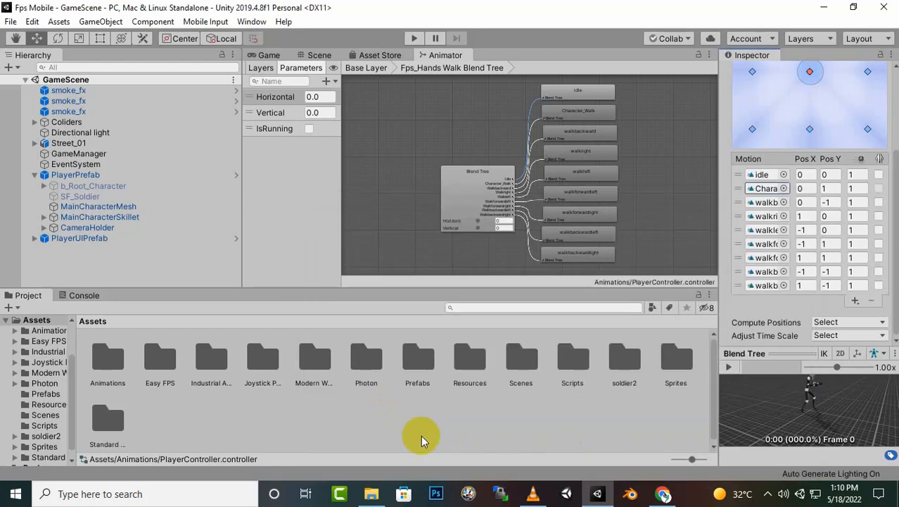
# - Replace the walkbackward and walkright motions of the Fps_Hands walk blend tree with the Character_Walk clip
pyautogui.click(784, 202)
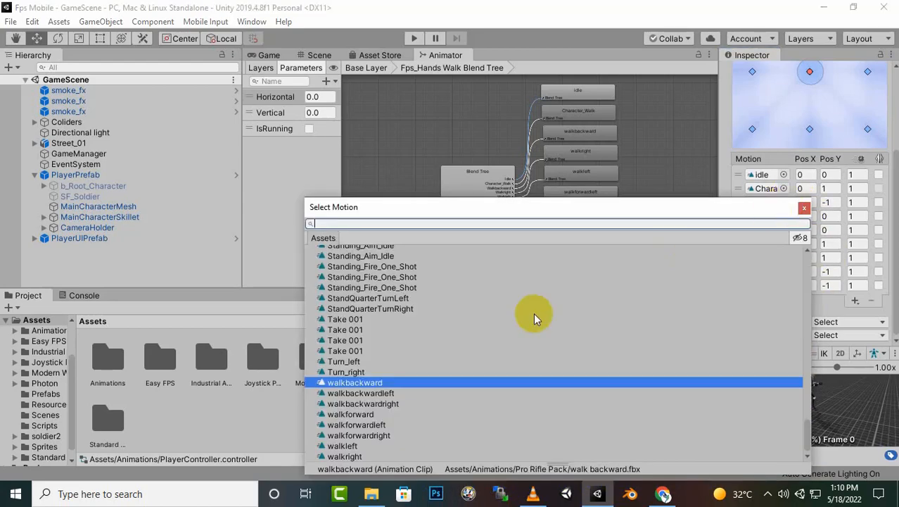
pyautogui.write('c')
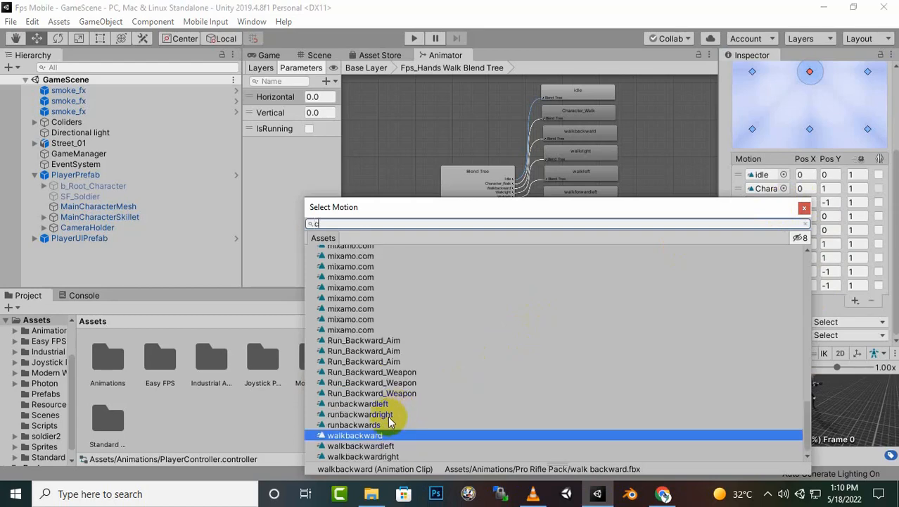
pyautogui.write('har')
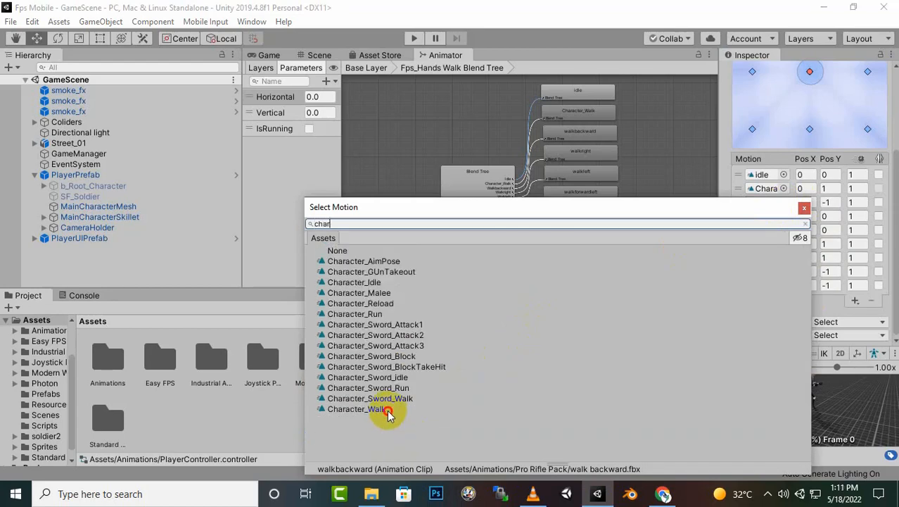
pyautogui.doubleClick(386, 411)
pyautogui.click(785, 217)
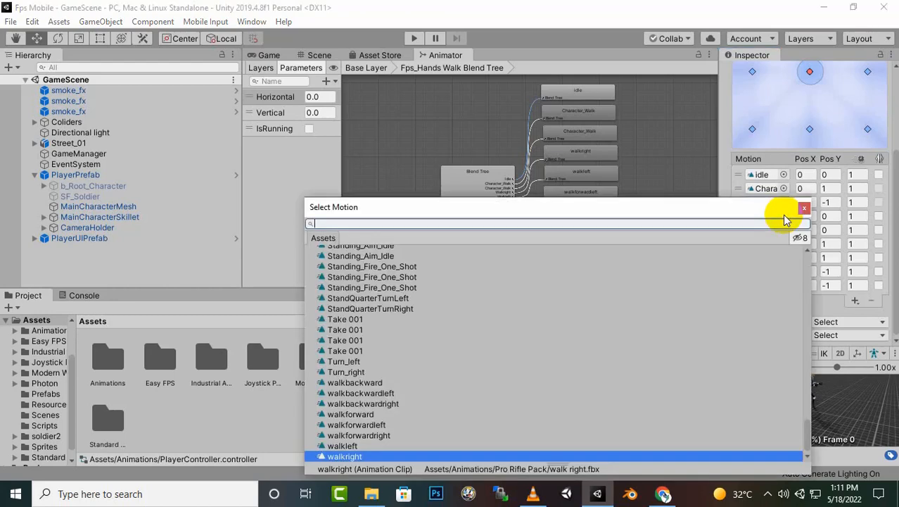
pyautogui.write('c')
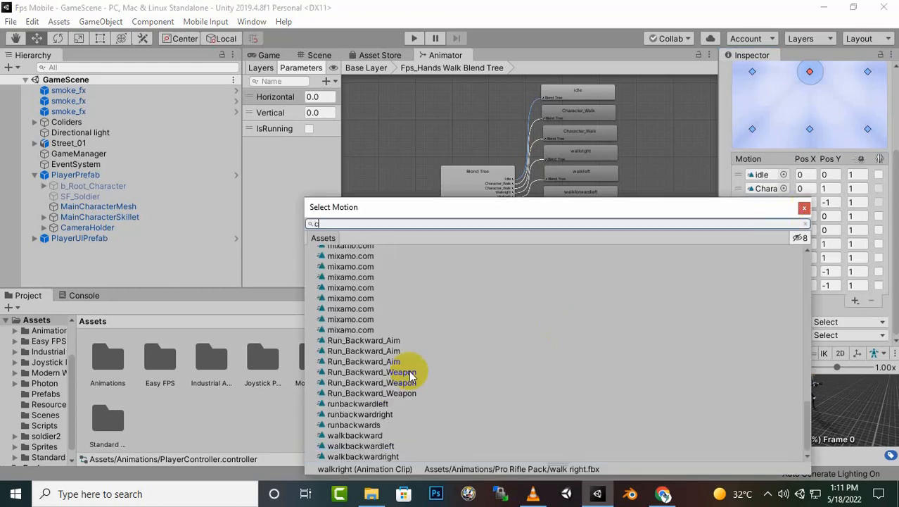
pyautogui.write('ha')
pyautogui.click(371, 408)
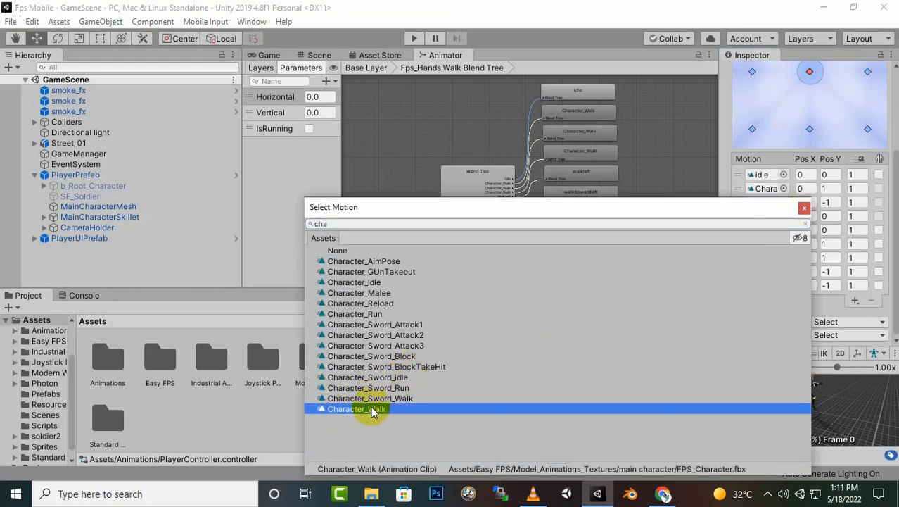
pyautogui.doubleClick(370, 408)
# - Replace the walkleft and walkforwardleft motions of the Fps_Hands walk blend tree with the Character_Walk clip
pyautogui.click(783, 230)
pyautogui.write('c')
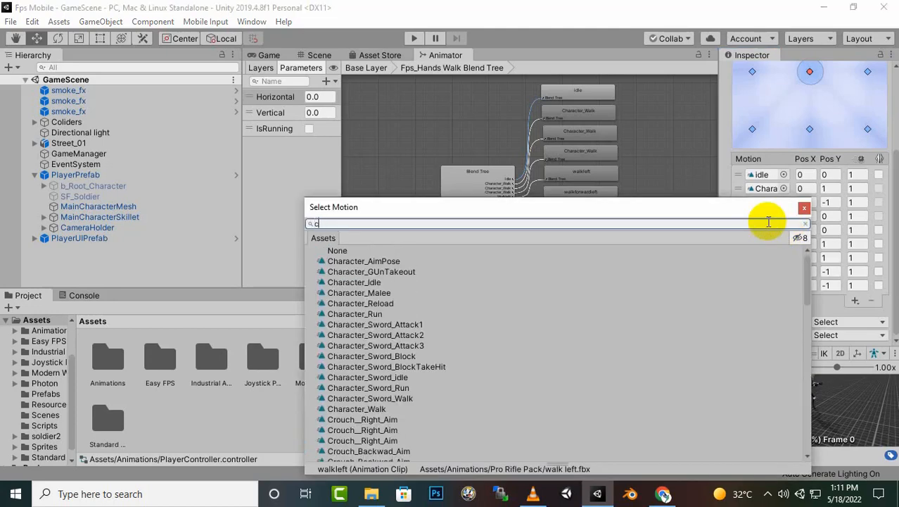
pyautogui.write('har')
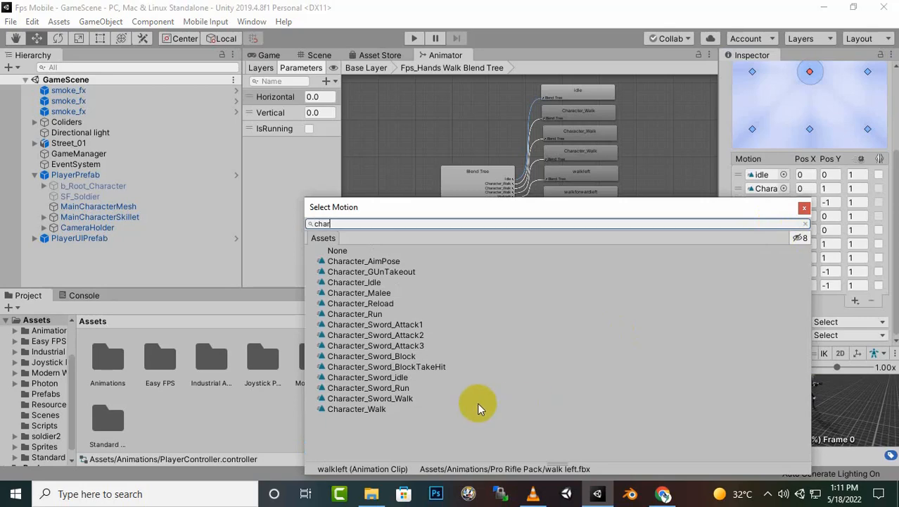
pyautogui.doubleClick(355, 409)
pyautogui.click(784, 245)
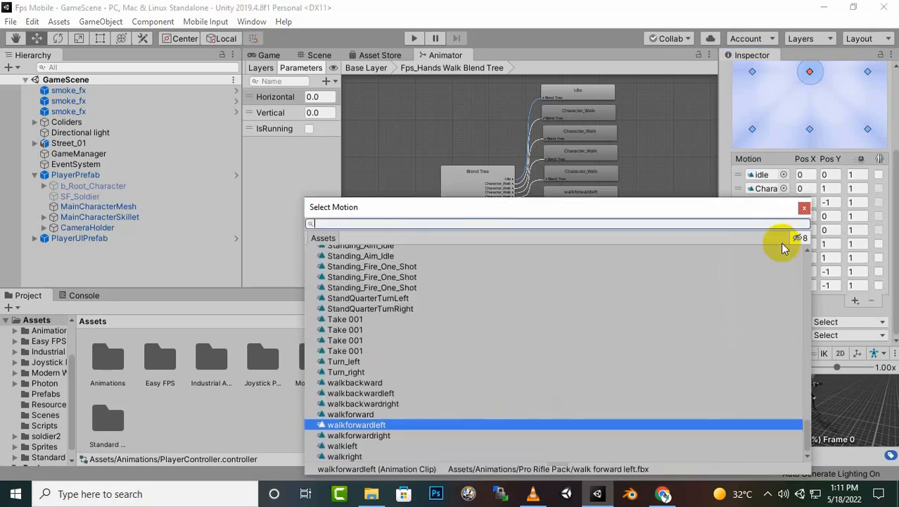
pyautogui.write('char')
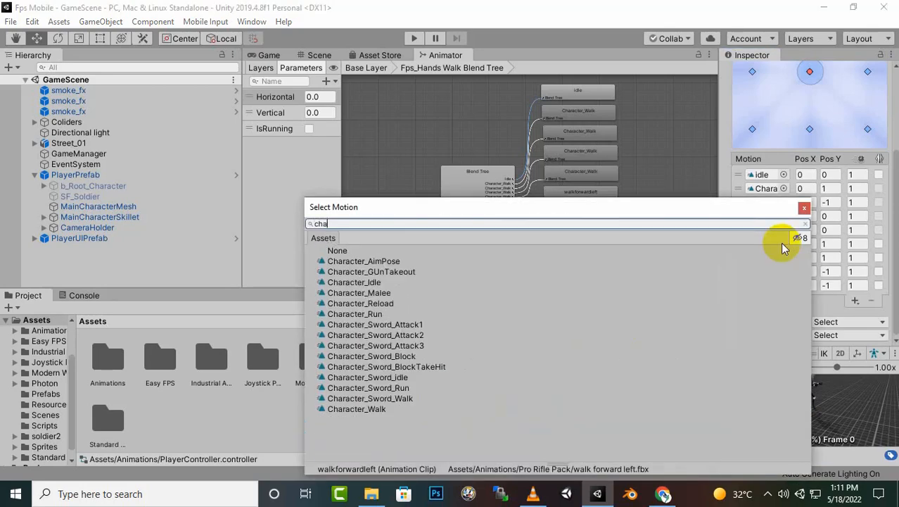
pyautogui.doubleClick(350, 411)
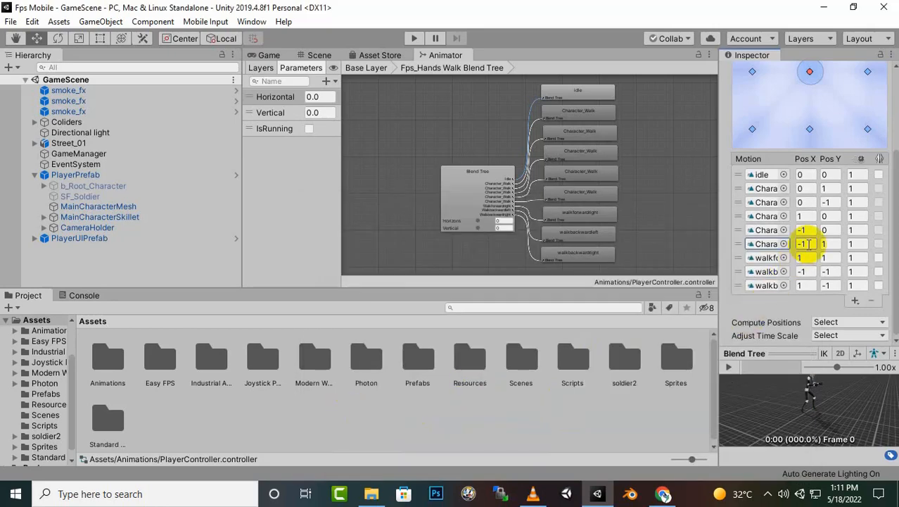
# - Replace the walkforwardright motion of the Fps_Hands walk blend tree with the Character_Walk clip
pyautogui.click(783, 257)
pyautogui.write('c')
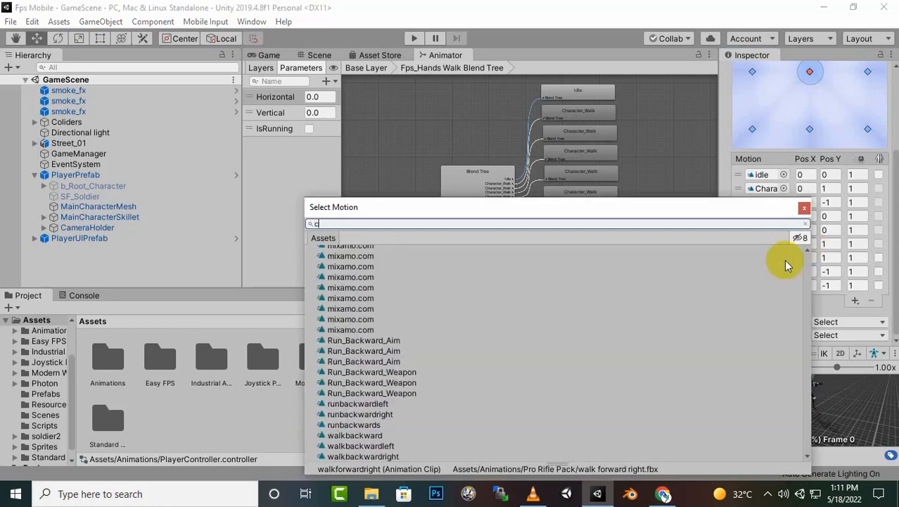
pyautogui.write('h')
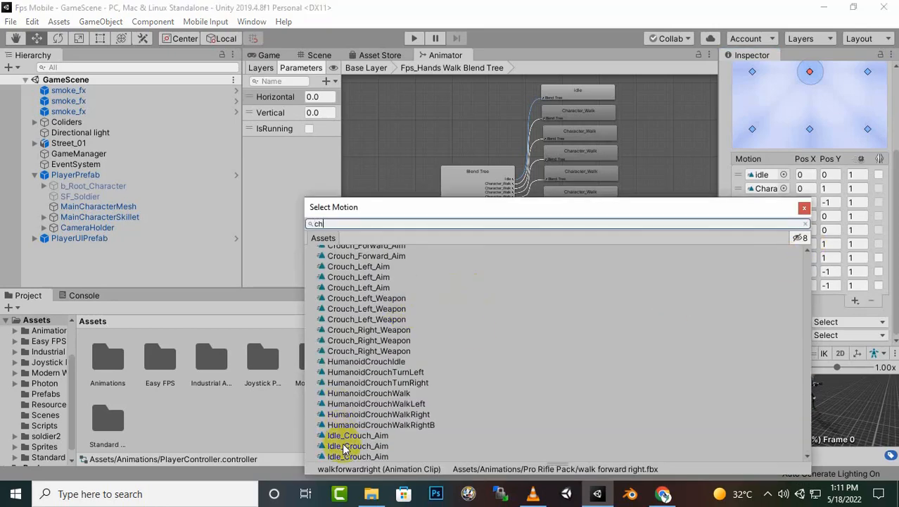
pyautogui.write('ar')
pyautogui.doubleClick(380, 416)
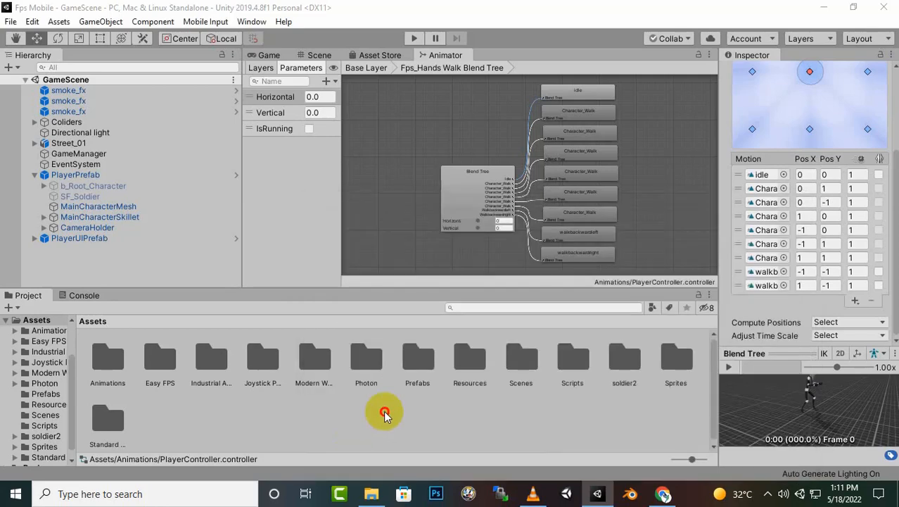
# - Replace the walkbackwardleft and walkbackwardright motions of the Fps_Hands walk blend tree with the Character_Walk clip
pyautogui.click(783, 271)
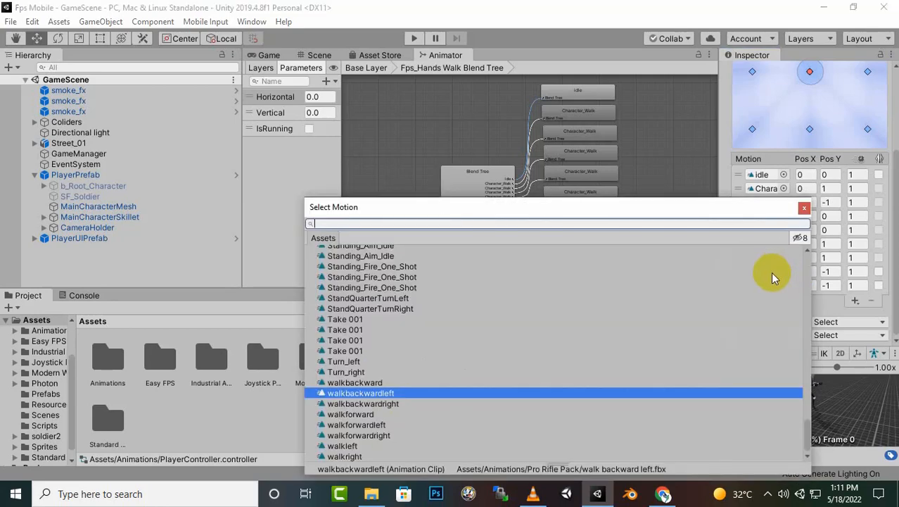
pyautogui.write('char')
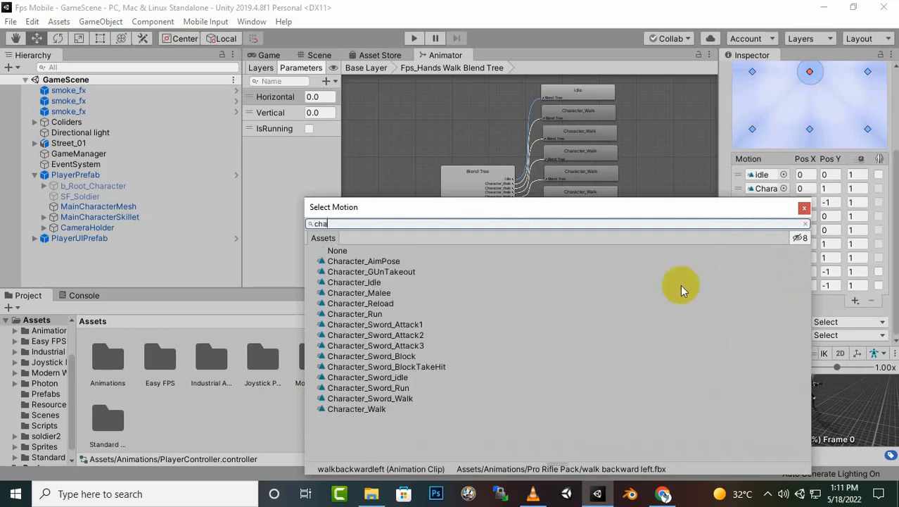
pyautogui.doubleClick(377, 406)
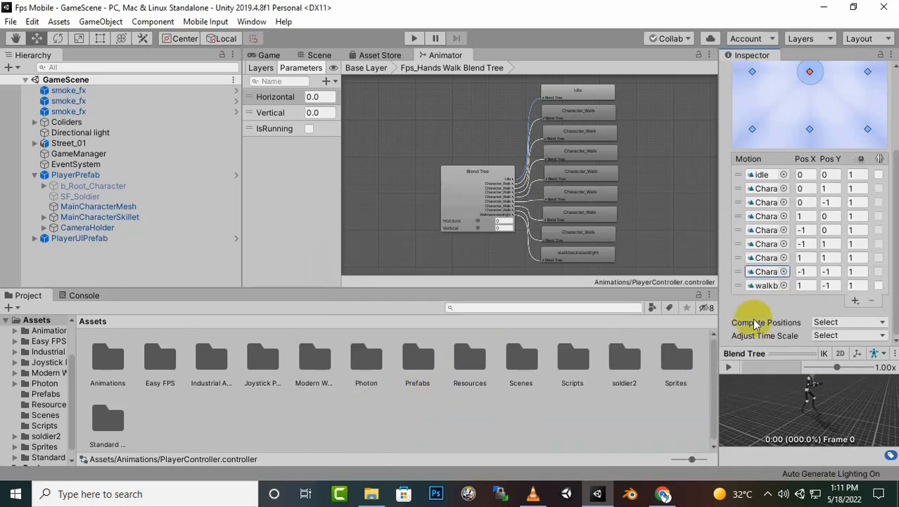
pyautogui.click(783, 285)
pyautogui.write('cg')
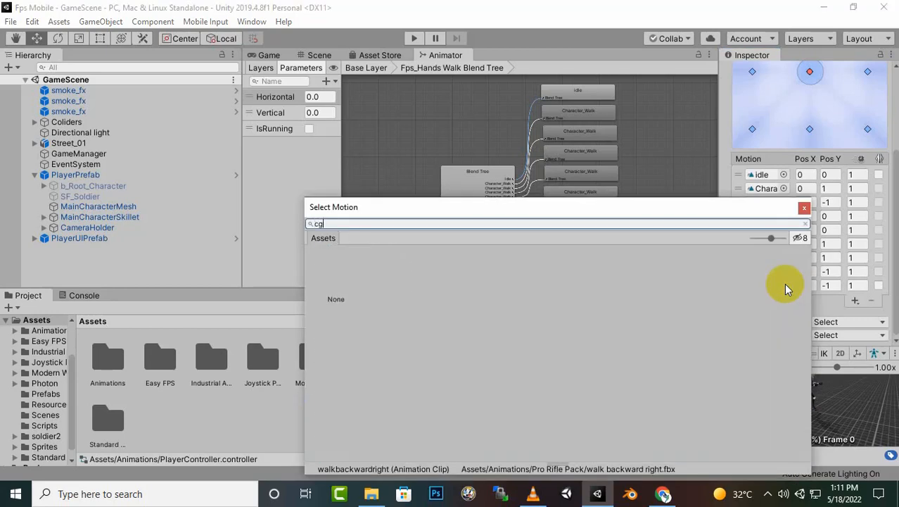
pyautogui.press('BackSpace')
pyautogui.write('har')
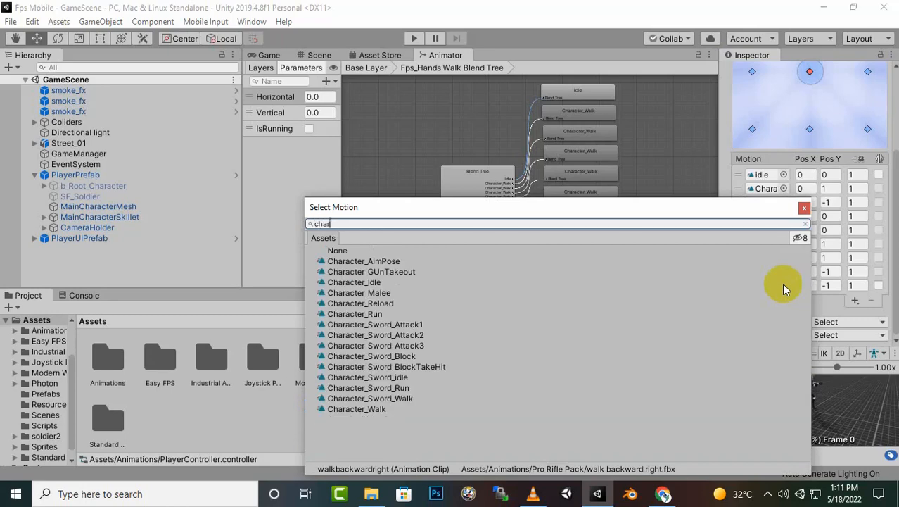
pyautogui.doubleClick(371, 408)
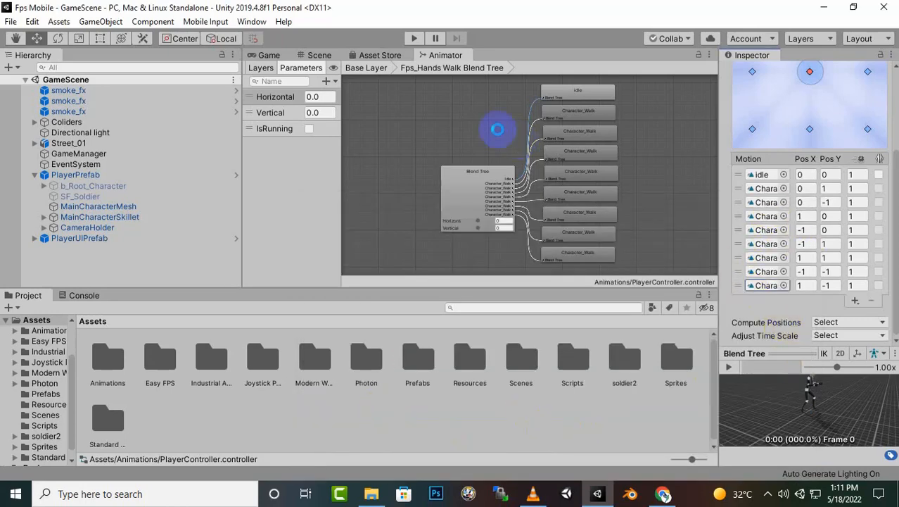
# - Return to the Base Layer, open the Fps_Hands RunBlend Tree and replace its walkforward motion with the Character_Run clip
pyautogui.click(394, 71)
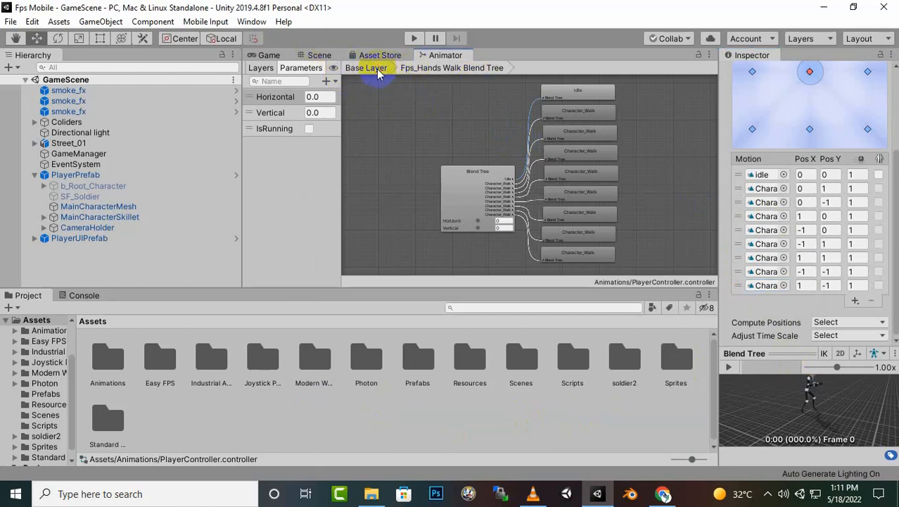
pyautogui.click(492, 243)
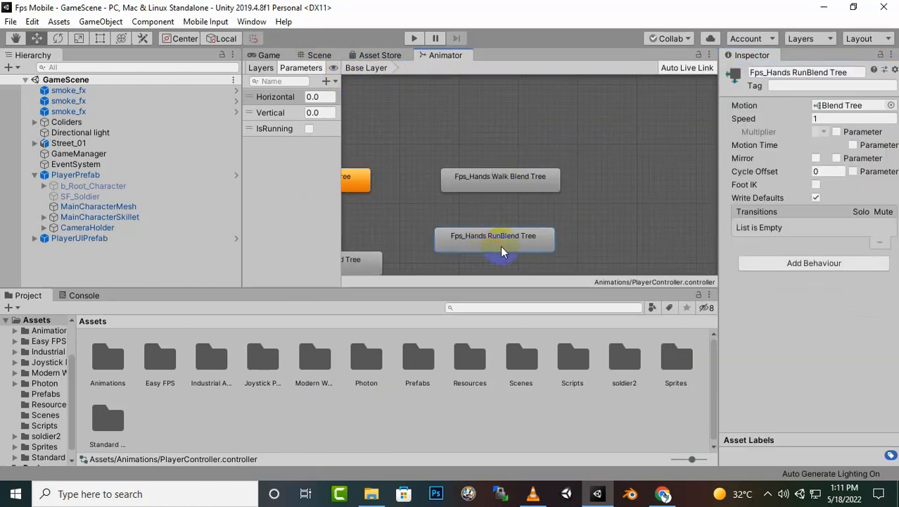
pyautogui.doubleClick(501, 246)
pyautogui.click(485, 176)
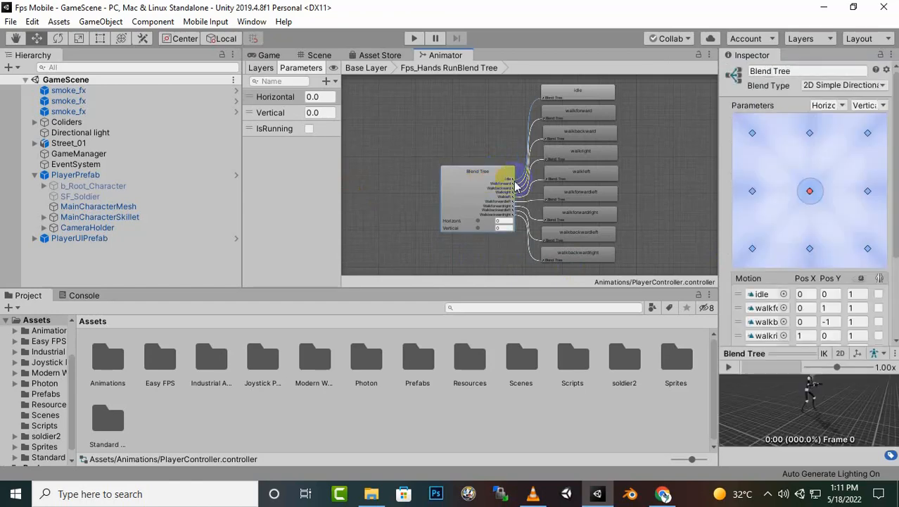
pyautogui.scroll(-3, 809, 190)
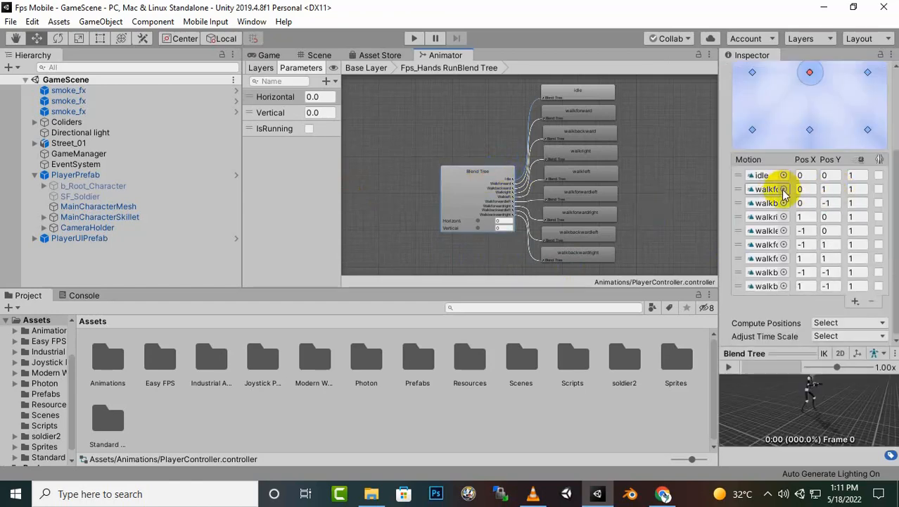
pyautogui.click(784, 189)
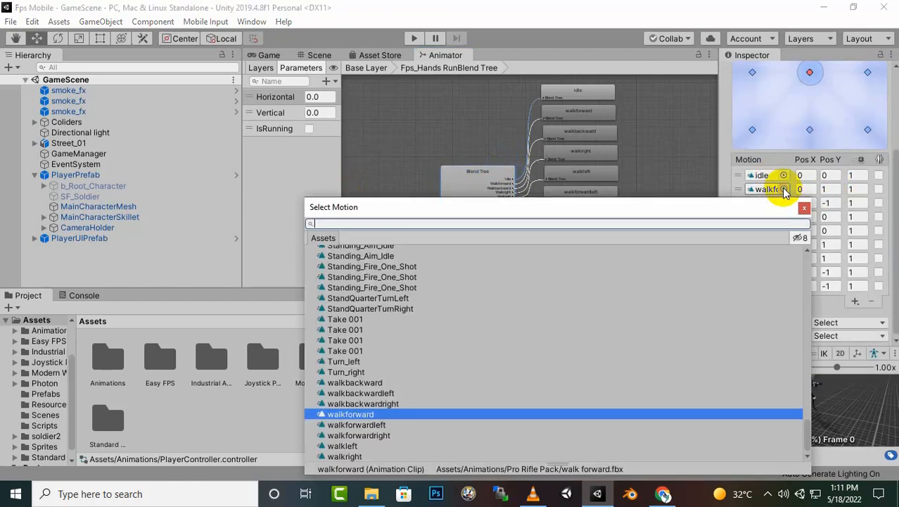
pyautogui.write('char')
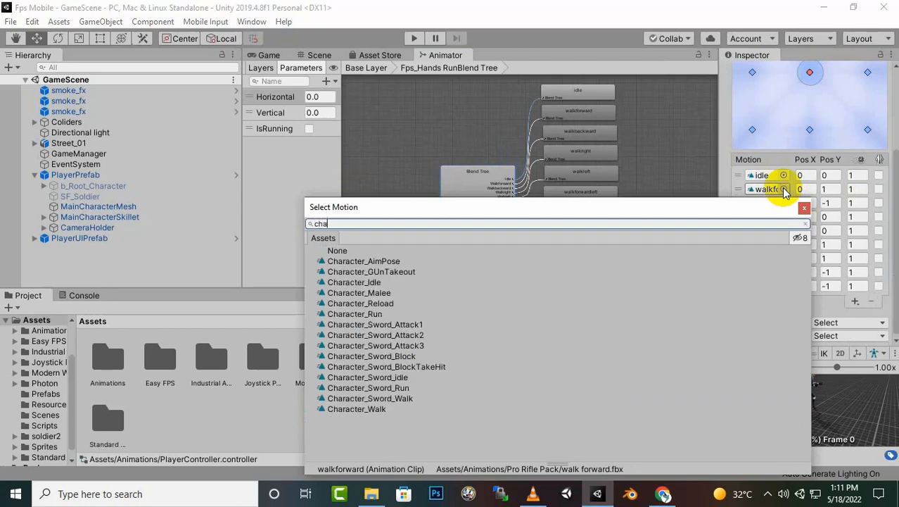
pyautogui.doubleClick(366, 314)
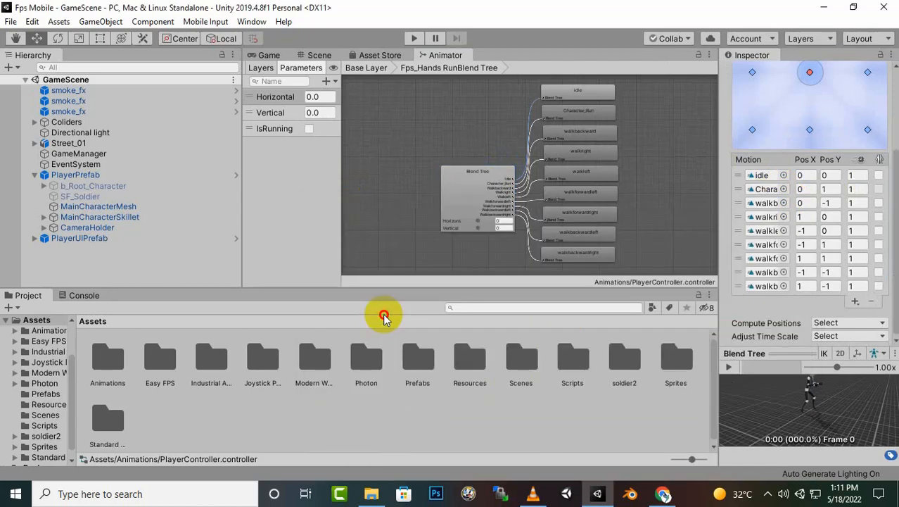
# - Replace the walkbackward motion of the Fps_Hands RunBlend Tree with the Character_Run clip
pyautogui.click(784, 203)
pyautogui.write('cg')
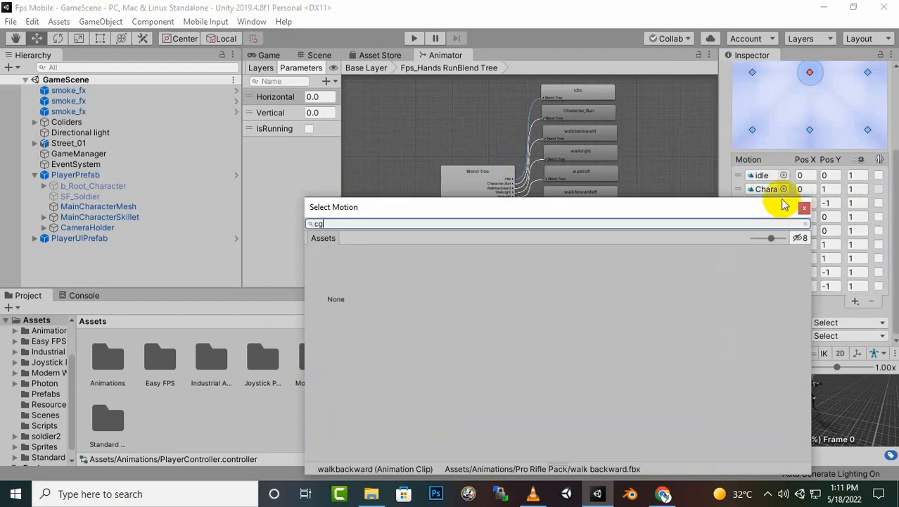
pyautogui.press('BackSpace')
pyautogui.write('ha')
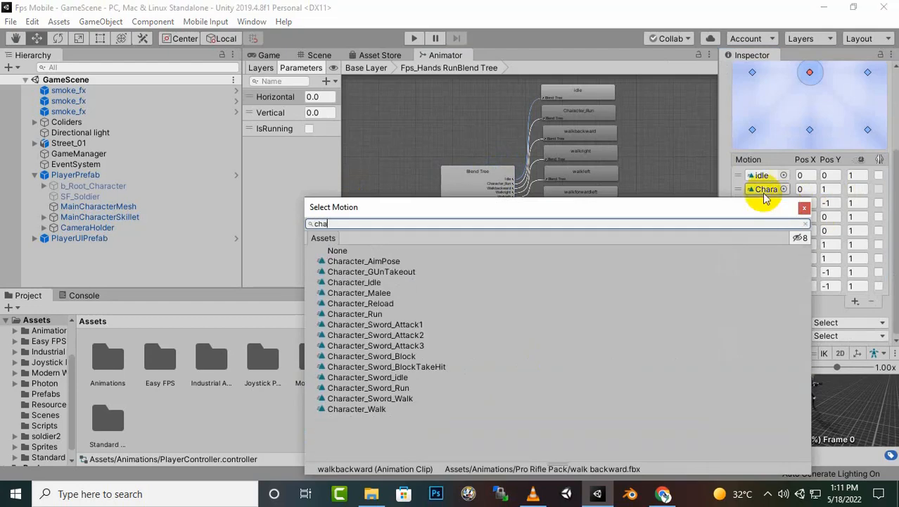
pyautogui.doubleClick(380, 314)
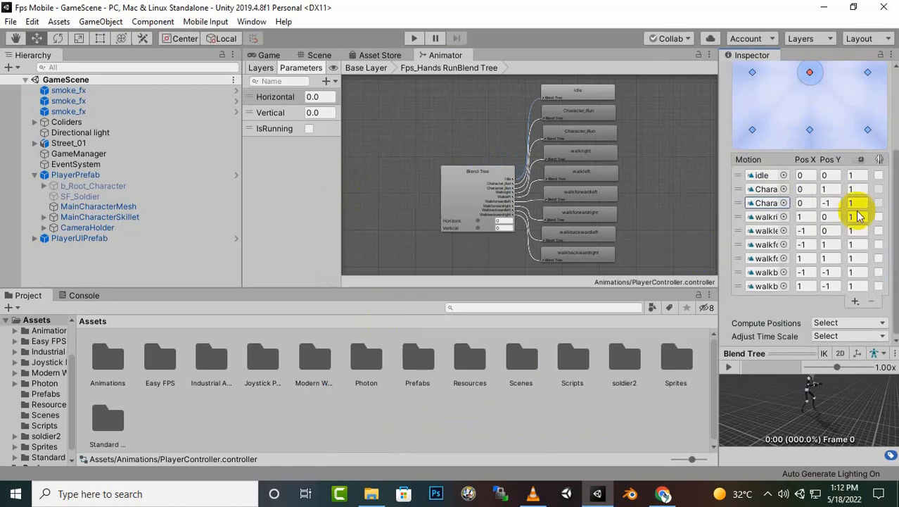
# - Replace the walkright and walkleft motions of the Fps_Hands RunBlend Tree with the Character_Run clip
pyautogui.click(784, 217)
pyautogui.write('c')
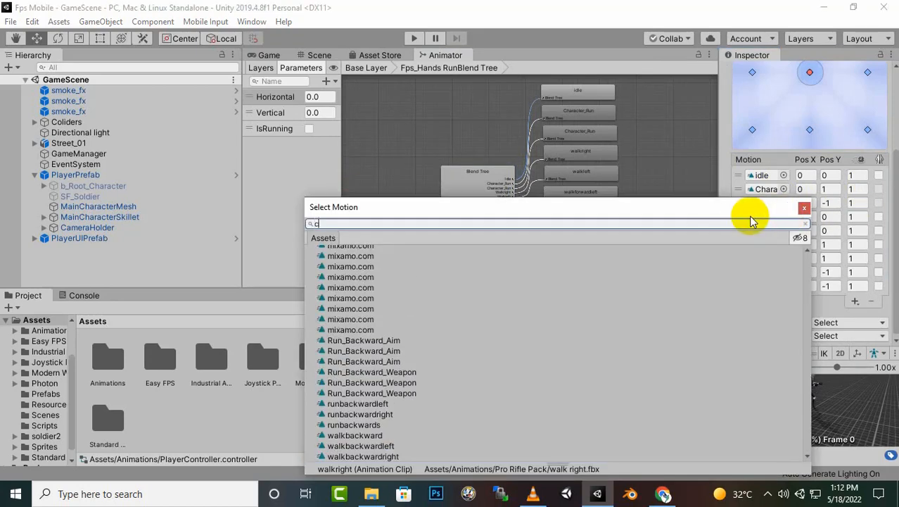
pyautogui.write('har')
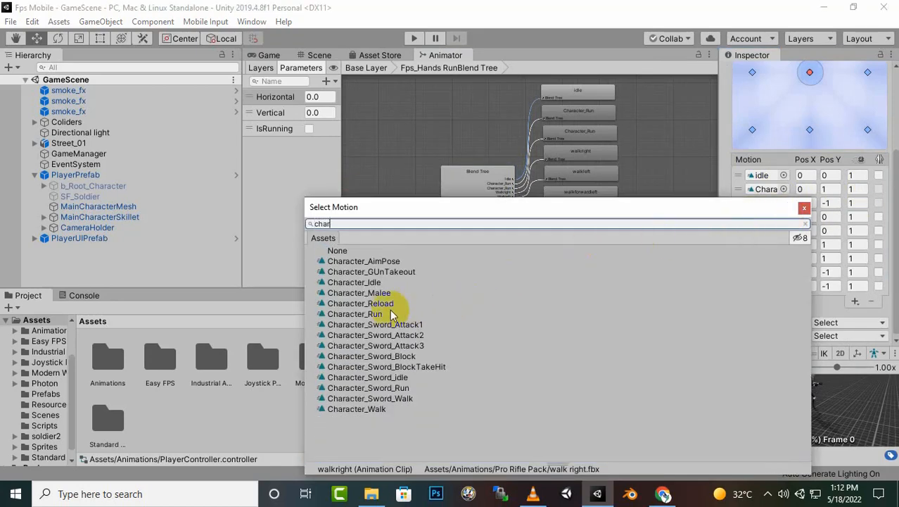
pyautogui.doubleClick(380, 314)
pyautogui.click(785, 232)
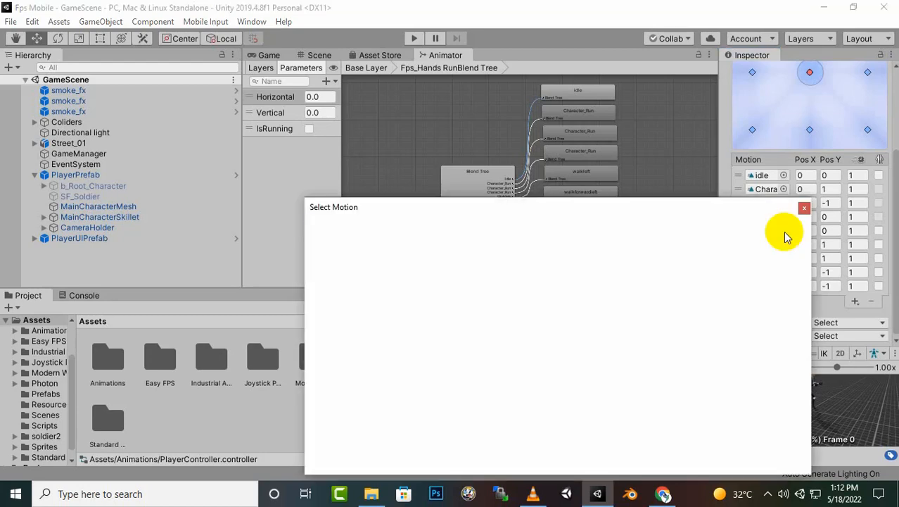
pyautogui.write('c')
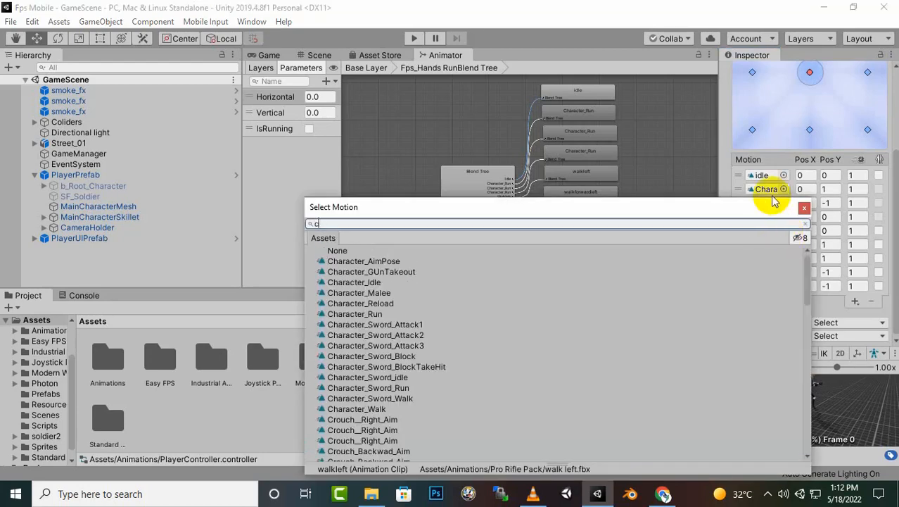
pyautogui.write('har')
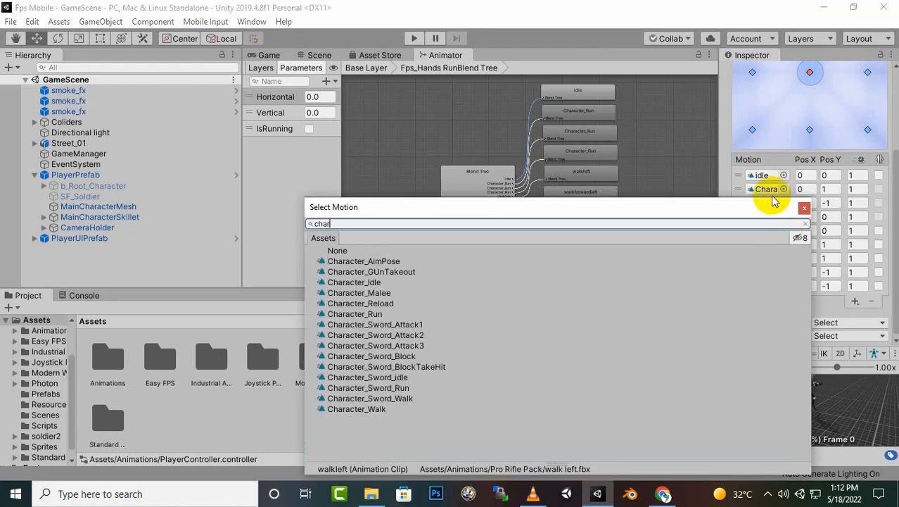
pyautogui.doubleClick(352, 313)
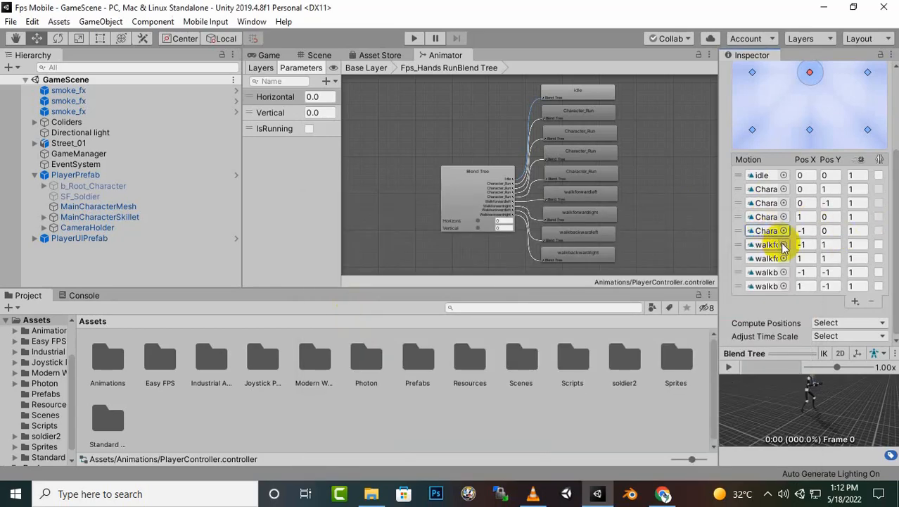
# - Replace the walkforwardleft and walkforwardright motions of the Fps_Hands RunBlend Tree with the Character_Run clip
pyautogui.click(783, 244)
pyautogui.write('cha')
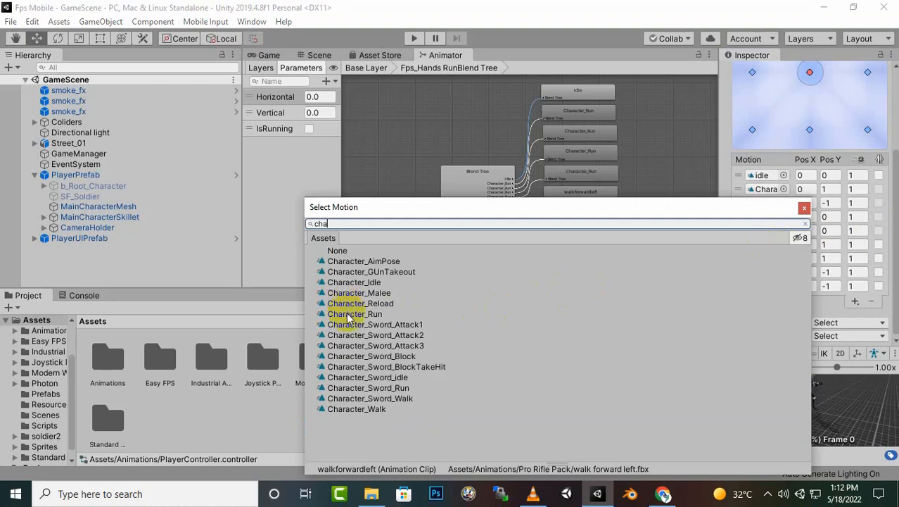
pyautogui.doubleClick(348, 315)
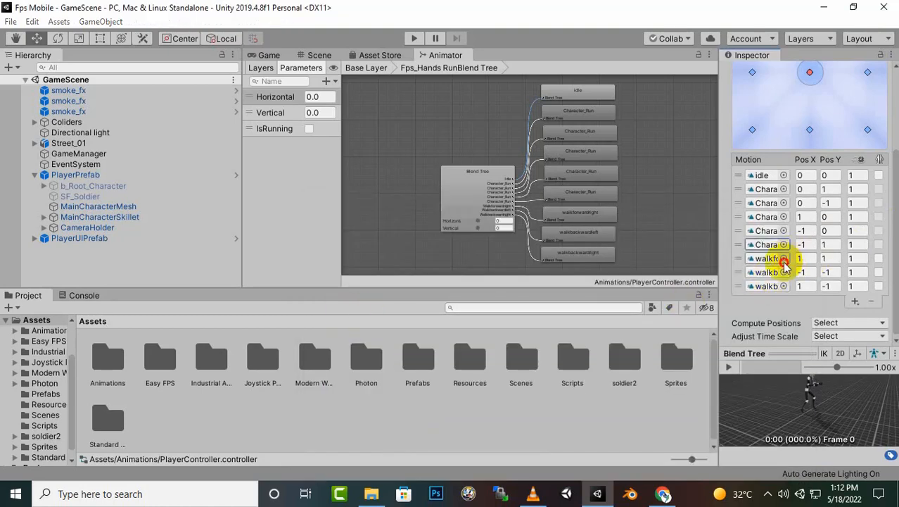
pyautogui.click(783, 259)
pyautogui.write('cg')
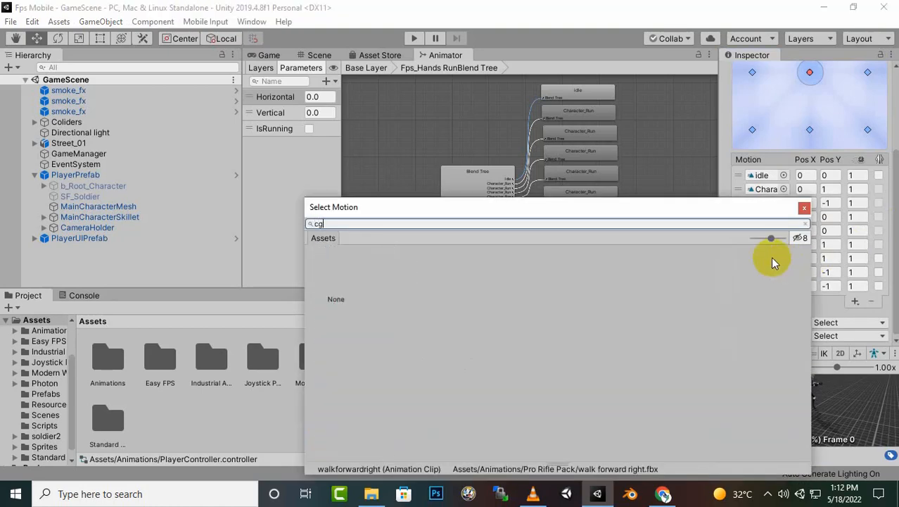
pyautogui.press('BackSpace')
pyautogui.write('har')
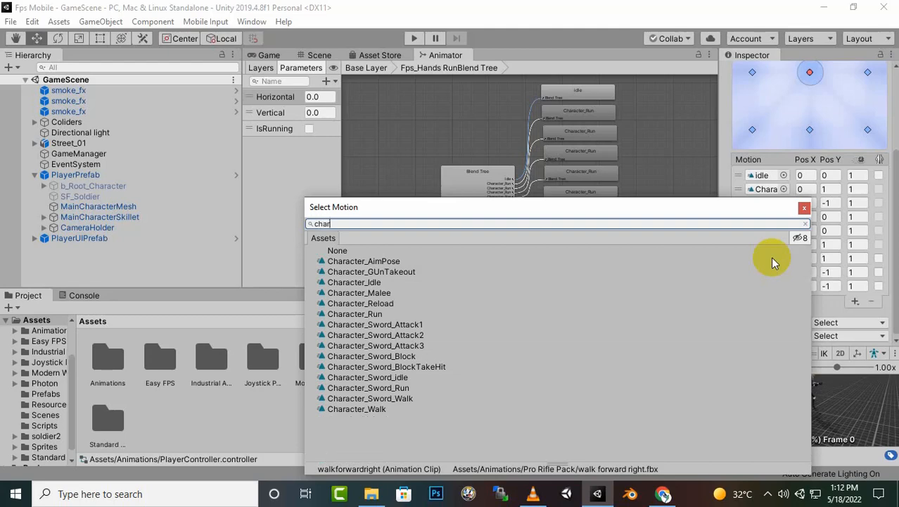
pyautogui.doubleClick(372, 315)
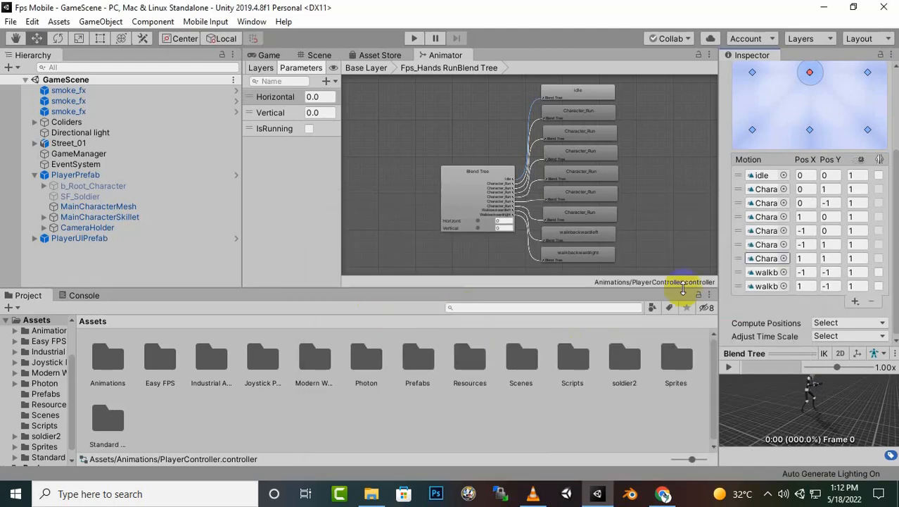
# - Replace the walkbackwardleft and walkbackwardright motions of the Fps_Hands RunBlend Tree with the Character_Run clip
pyautogui.click(783, 272)
pyautogui.write('c')
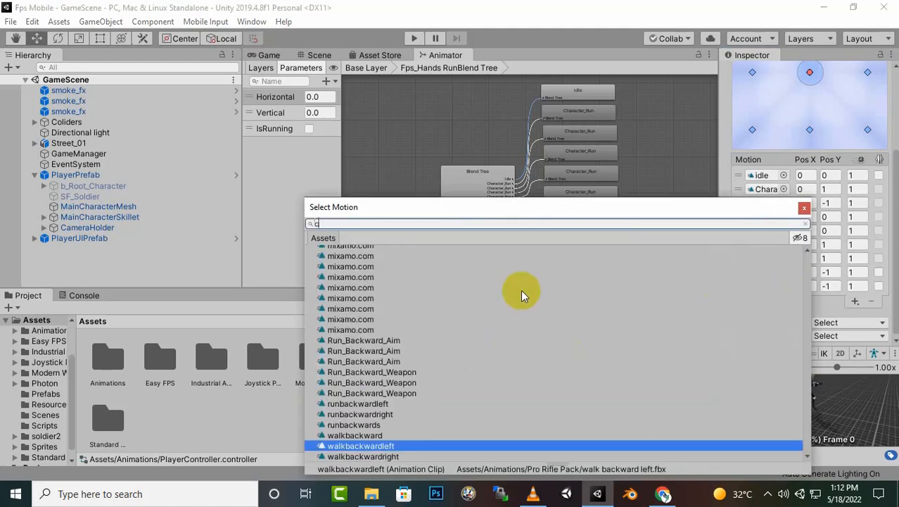
pyautogui.write('har')
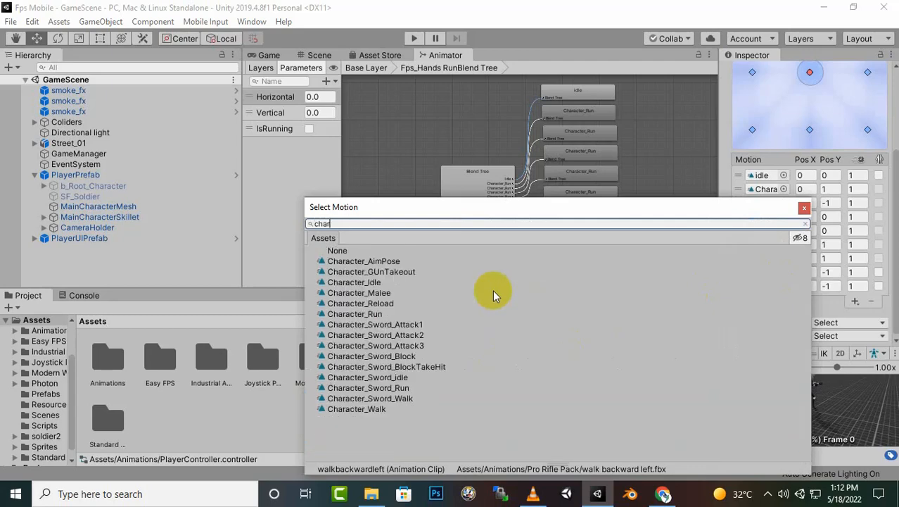
pyautogui.doubleClick(377, 314)
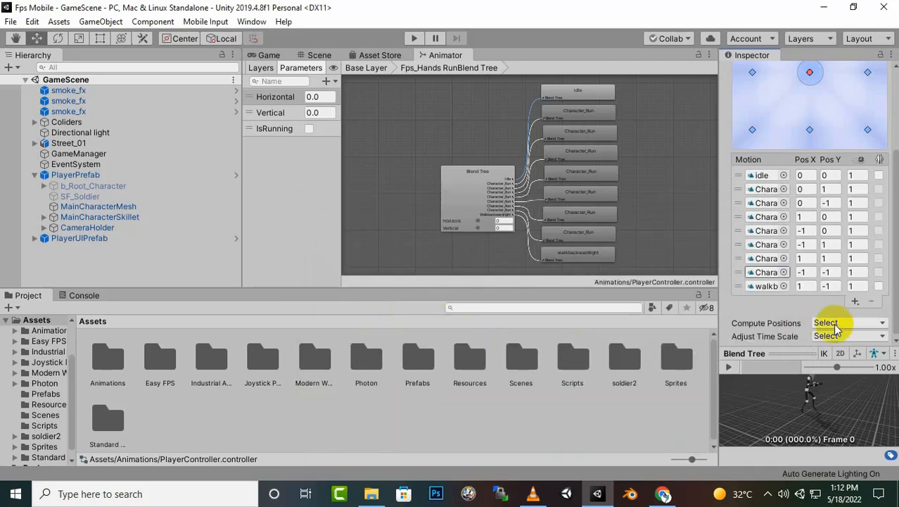
pyautogui.click(784, 286)
pyautogui.write('cg')
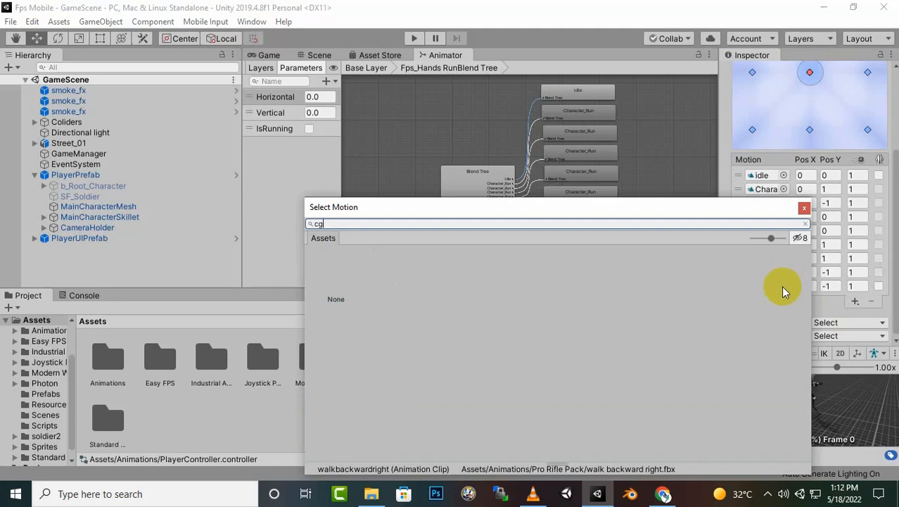
pyautogui.press('BackSpace')
pyautogui.write('har')
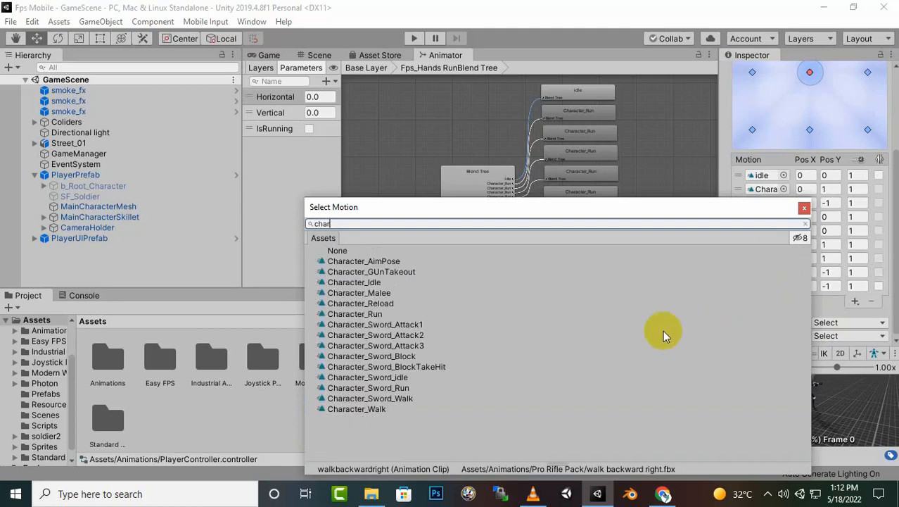
pyautogui.click(354, 314)
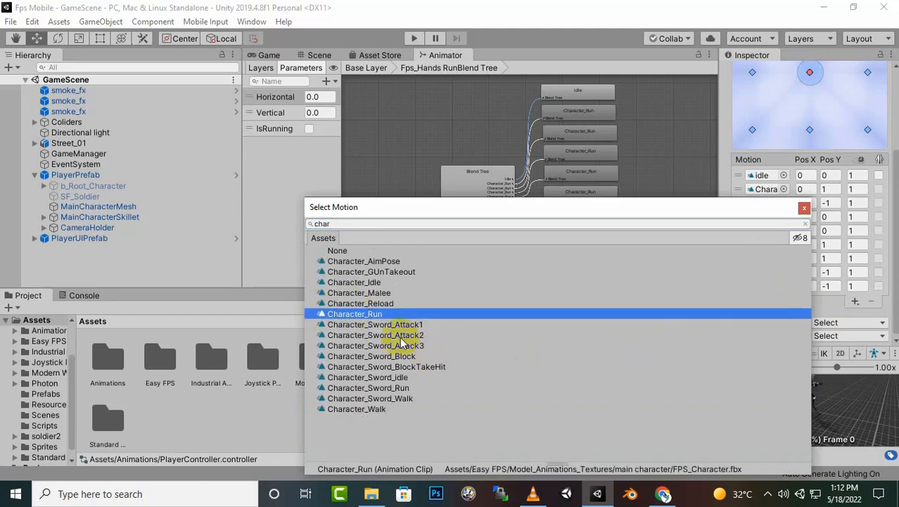
pyautogui.doubleClick(383, 317)
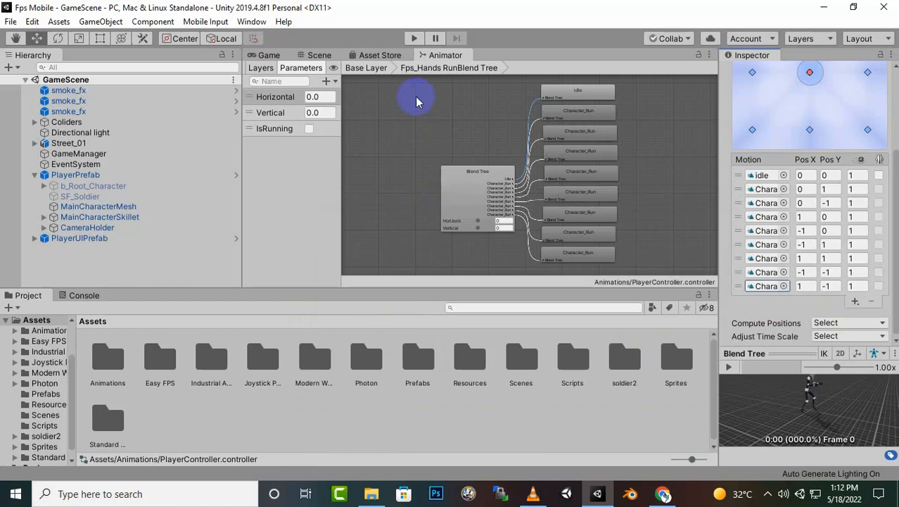
# - Return to the Base Layer and make a transition from Fps_Hands Walk Blend Tree to Fps_Hands RunBlend Tree
pyautogui.click(372, 74)
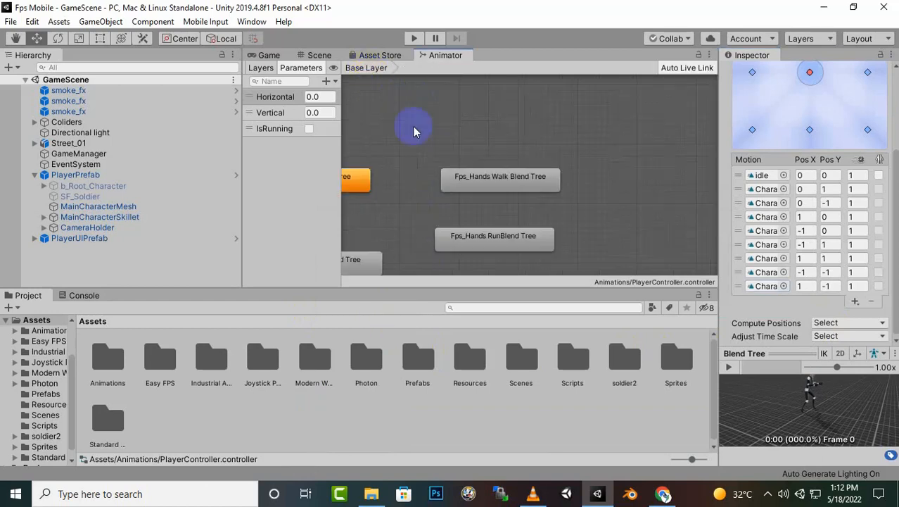
pyautogui.click(533, 240)
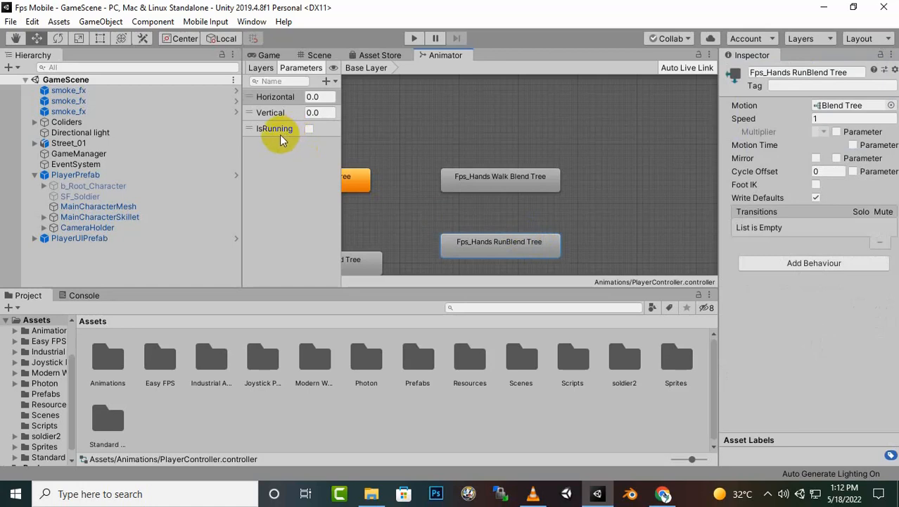
pyautogui.click(519, 188)
pyautogui.rightClick(517, 183)
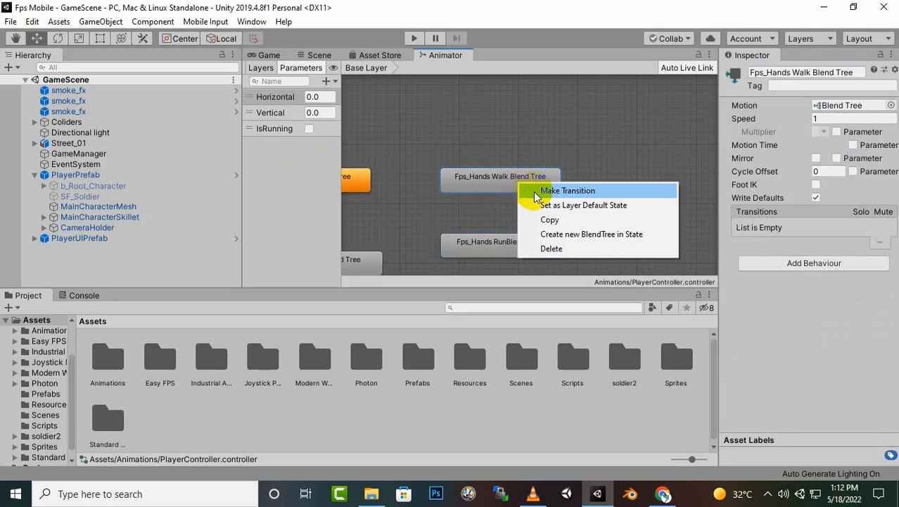
pyautogui.click(556, 191)
pyautogui.click(501, 246)
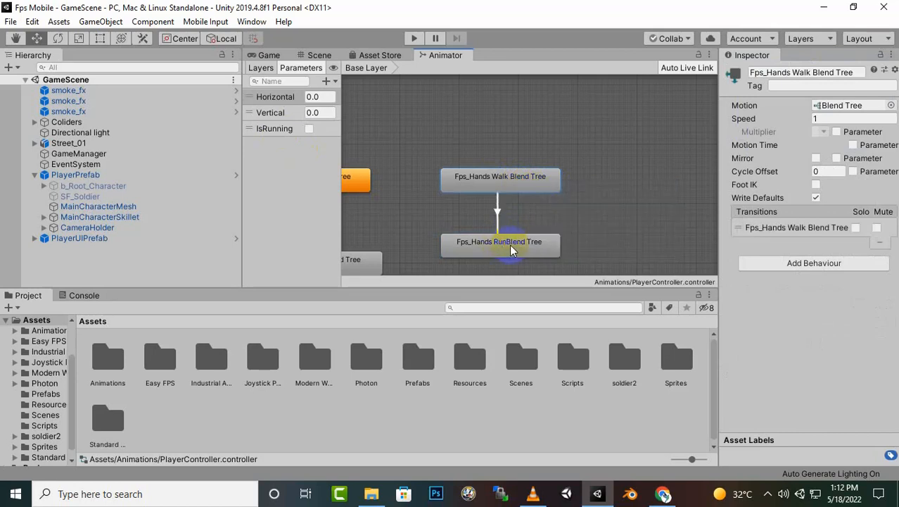
# - Add an IsRunning true condition to the transition from Fps_Hands Walk Blend Tree to Fps_Hands RunBlend Tree
pyautogui.click(497, 211)
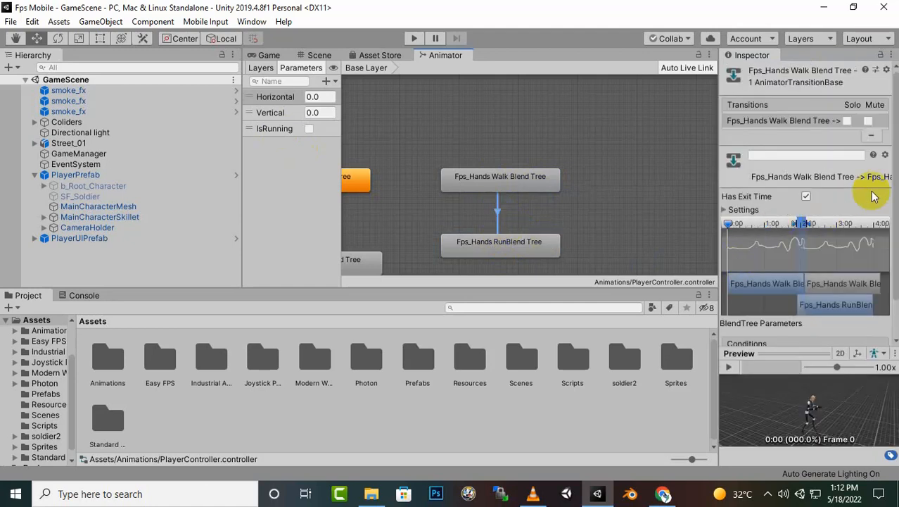
pyautogui.scroll(-2, 860, 261)
pyautogui.click(853, 332)
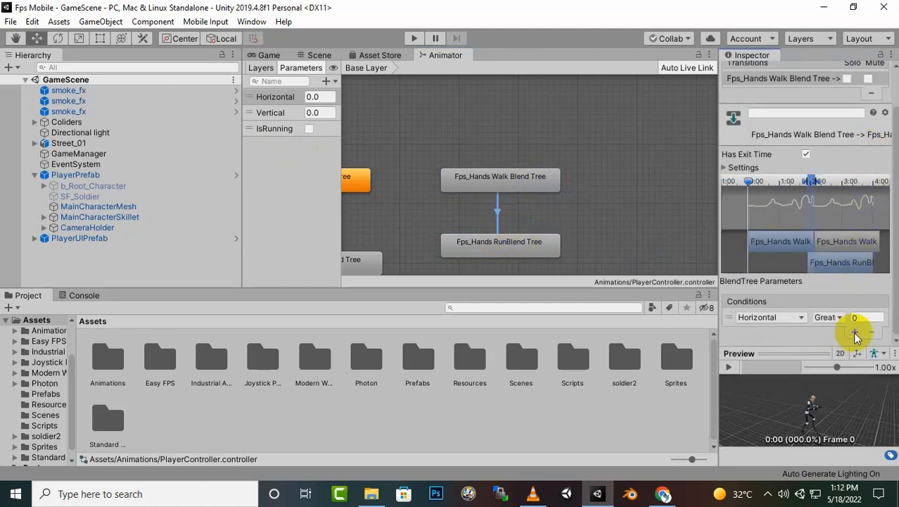
pyautogui.click(802, 318)
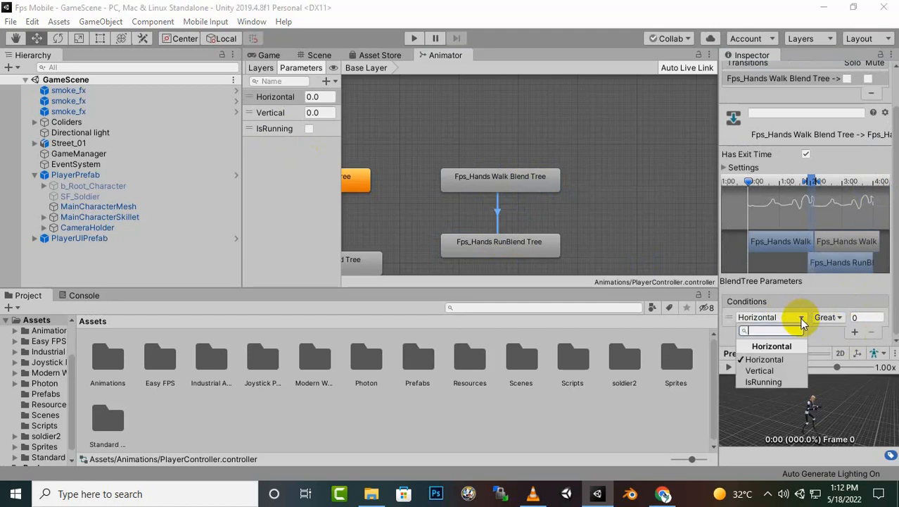
pyautogui.click(764, 382)
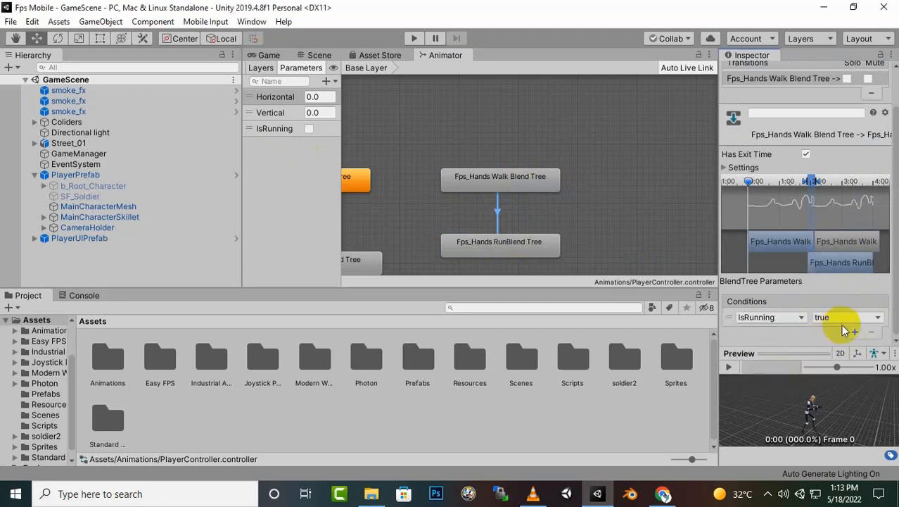
# - Make a return transition from Fps_Hands RunBlend Tree to Fps_Hands Walk Blend Tree
pyautogui.rightClick(556, 242)
pyautogui.click(577, 245)
pyautogui.click(536, 176)
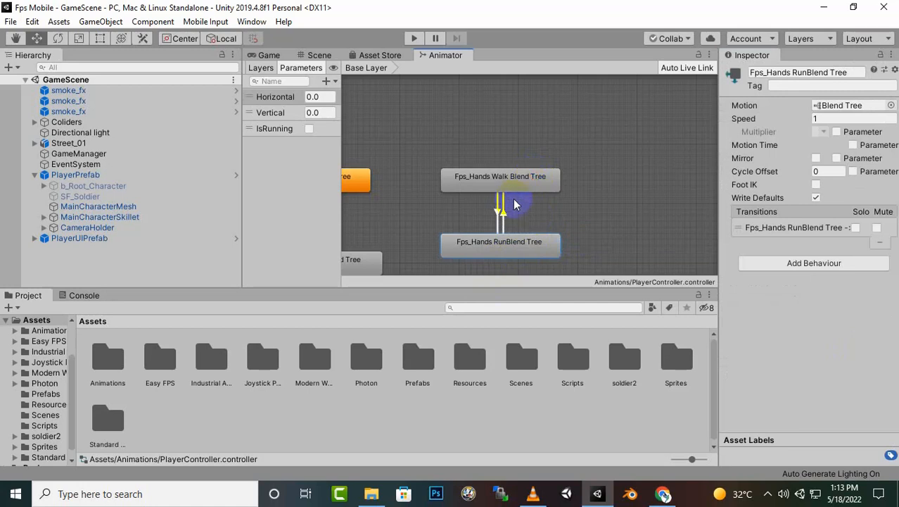
# - Give the Fps_Hands run-to-walk transition an IsRunning false condition and turn off its Has Exit Time
pyautogui.click(505, 211)
pyautogui.scroll(-2, 810, 326)
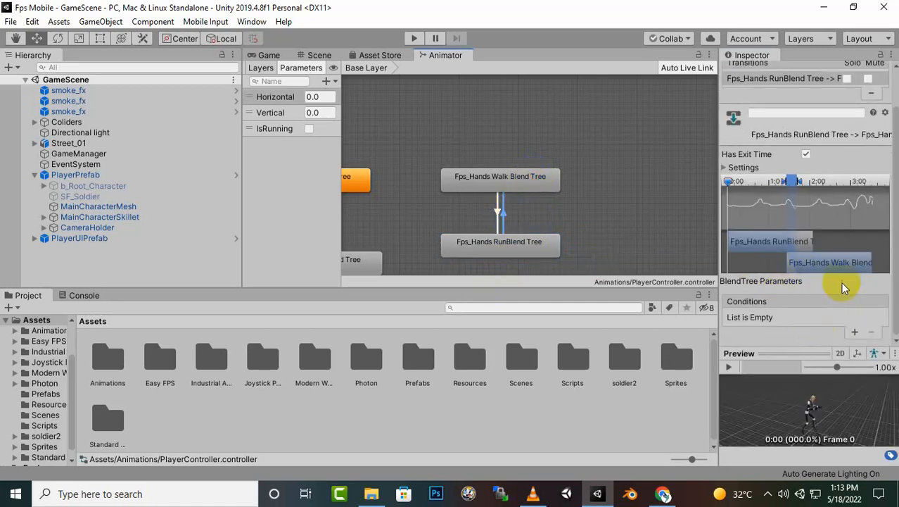
pyautogui.click(853, 332)
pyautogui.click(799, 321)
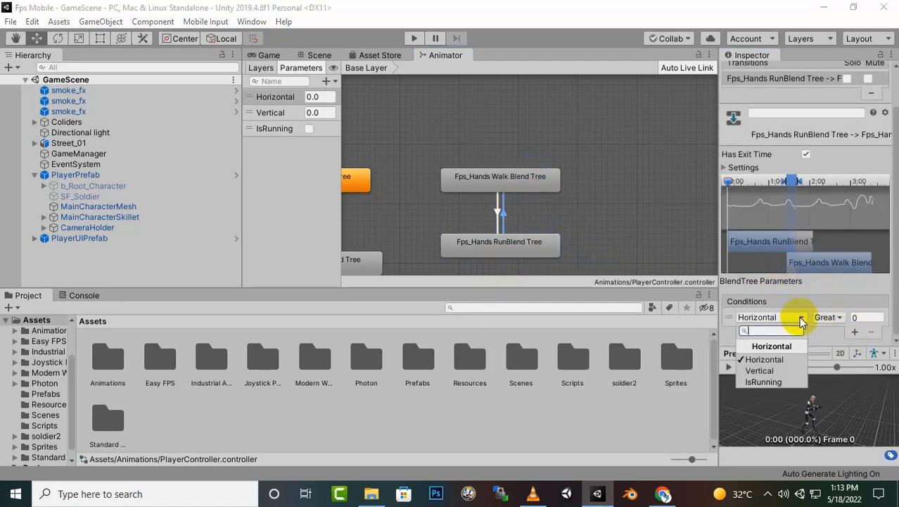
pyautogui.click(760, 380)
pyautogui.click(844, 320)
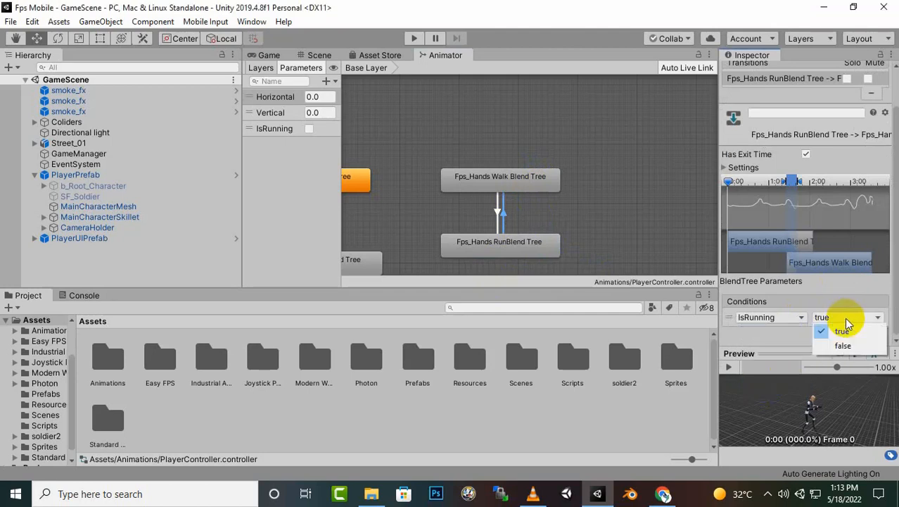
pyautogui.click(841, 345)
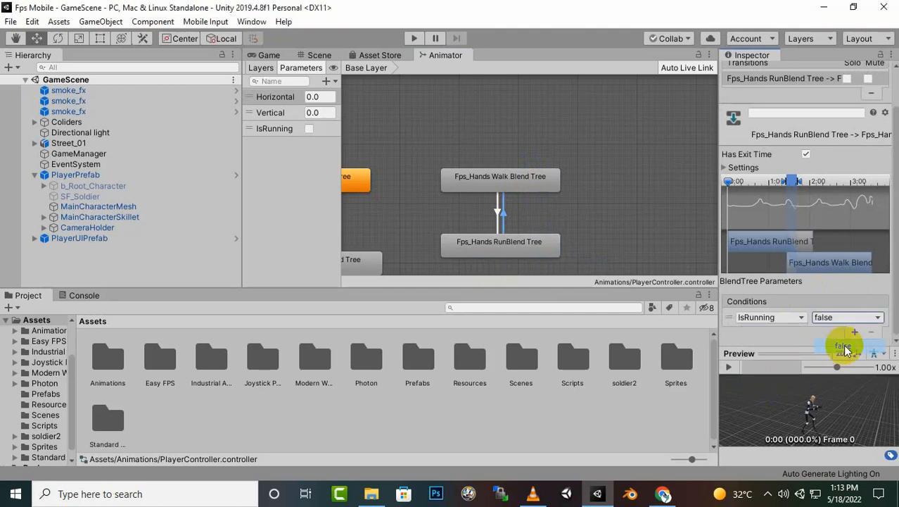
pyautogui.click(805, 154)
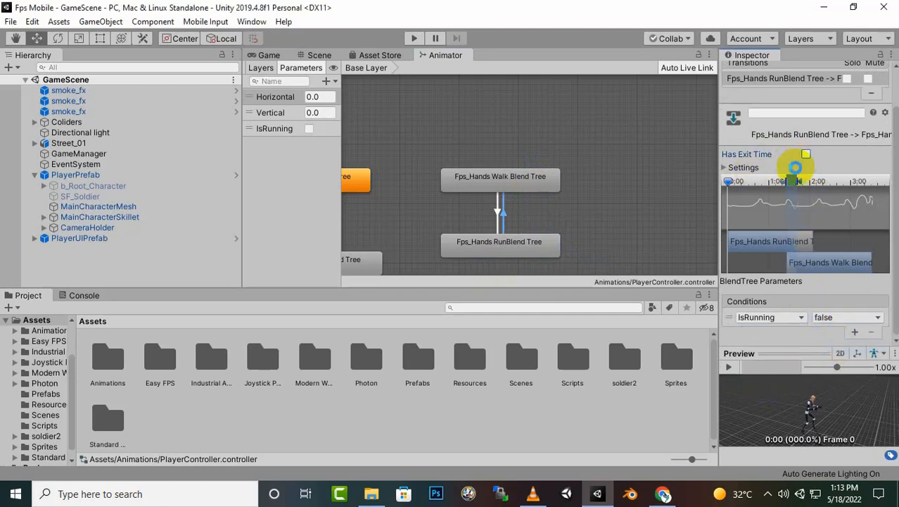
# - Turn off Has Exit Time on the transition from Fps_Hands Walk Blend Tree to Fps_Hands RunBlend Tree
pyautogui.click(497, 211)
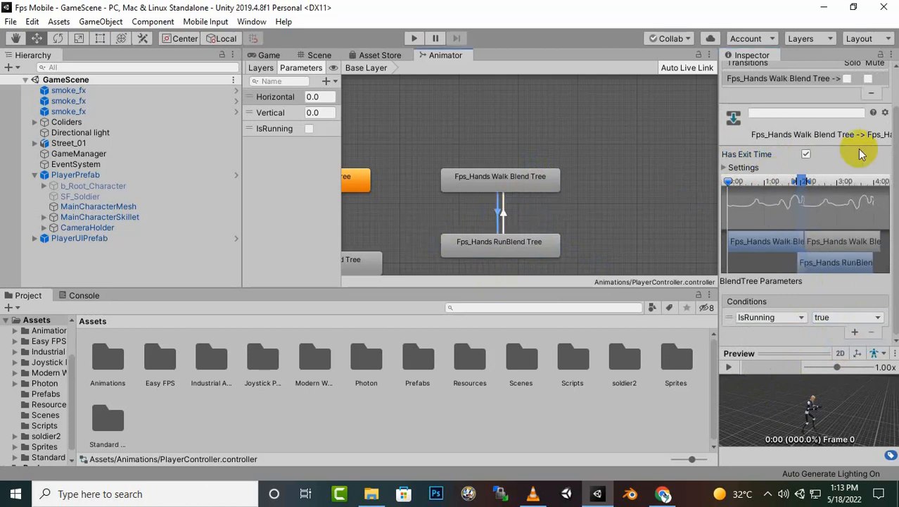
pyautogui.click(806, 154)
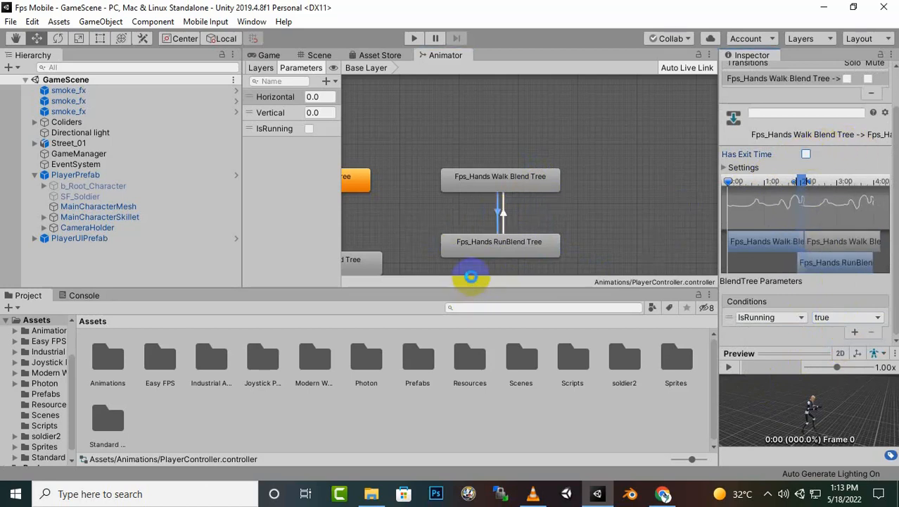
pyautogui.scroll(-5, 571, 115)
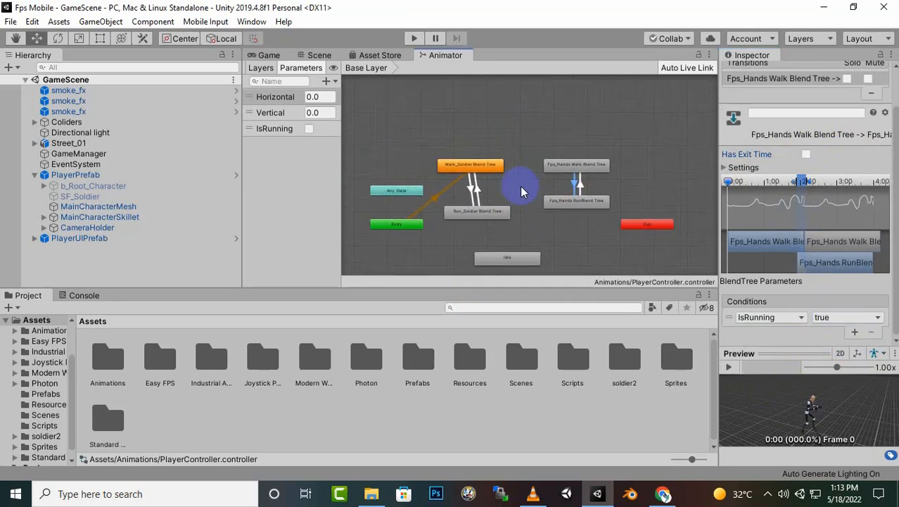
pyautogui.scroll(4, 501, 197)
pyautogui.scroll(-1, 511, 194)
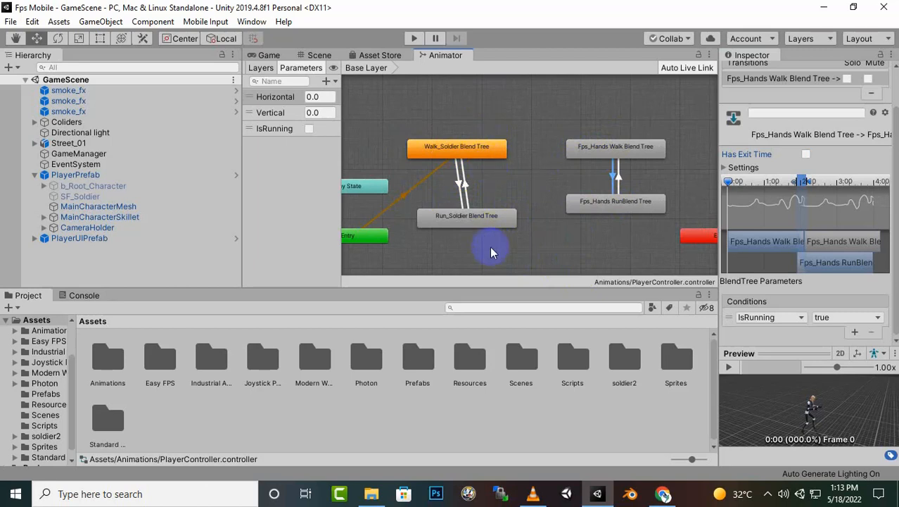
# - Shift Walk_Soldier Blend Tree toward the Fps_Hands states and delete the idle state from the Base Layer
pyautogui.moveTo(484, 151); pyautogui.dragTo(534, 157)
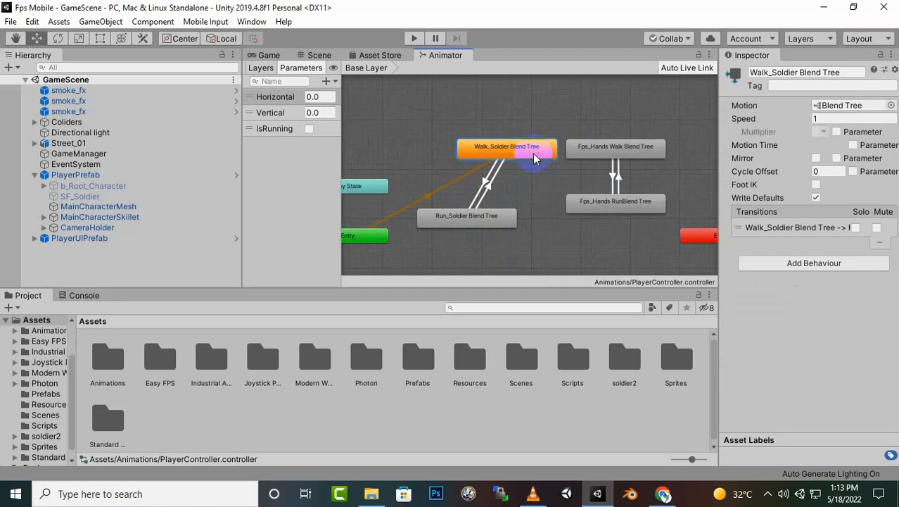
pyautogui.scroll(-3, 589, 157)
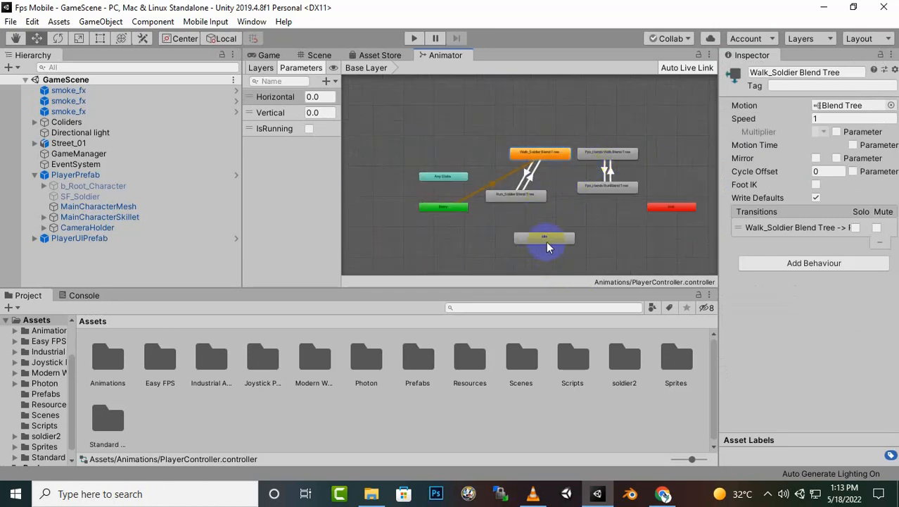
pyautogui.click(548, 240)
pyautogui.scroll(5, 589, 247)
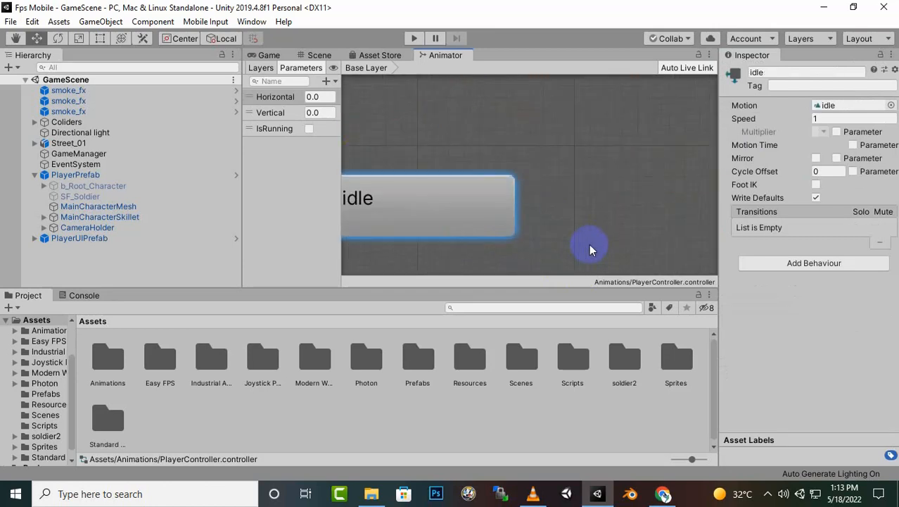
pyautogui.scroll(-2, 579, 237)
pyautogui.click(579, 239)
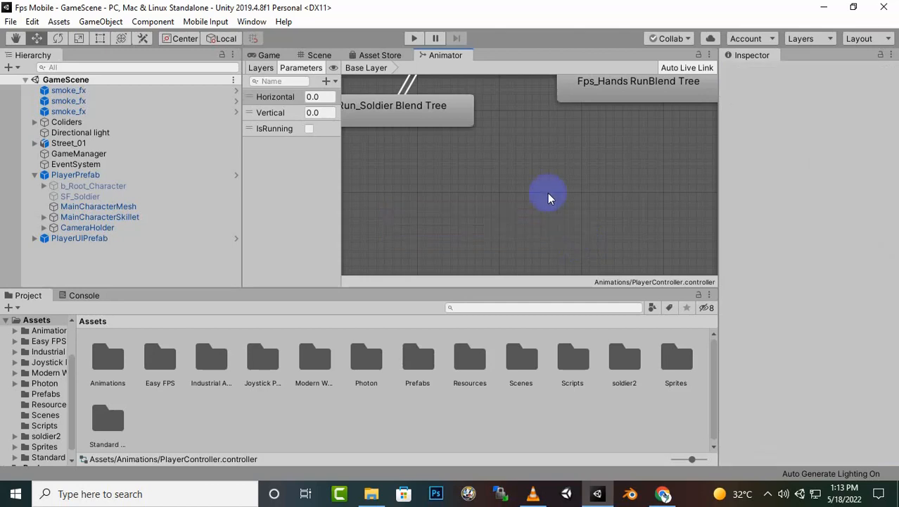
# - Rearrange the graph so each walk blend tree sits directly above its run blend tree, with the soldier and Fps_Hands pairs side by side
pyautogui.scroll(-3, 550, 193)
pyautogui.moveTo(521, 163); pyautogui.dragTo(521, 225)
pyautogui.click(515, 130)
pyautogui.moveTo(514, 110); pyautogui.dragTo(507, 171)
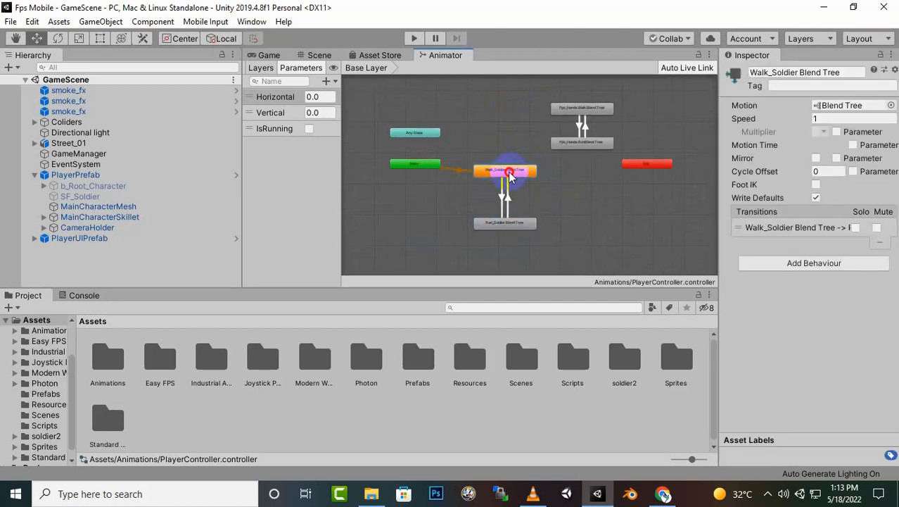
pyautogui.moveTo(578, 146); pyautogui.dragTo(582, 224)
pyautogui.moveTo(596, 109); pyautogui.dragTo(602, 170)
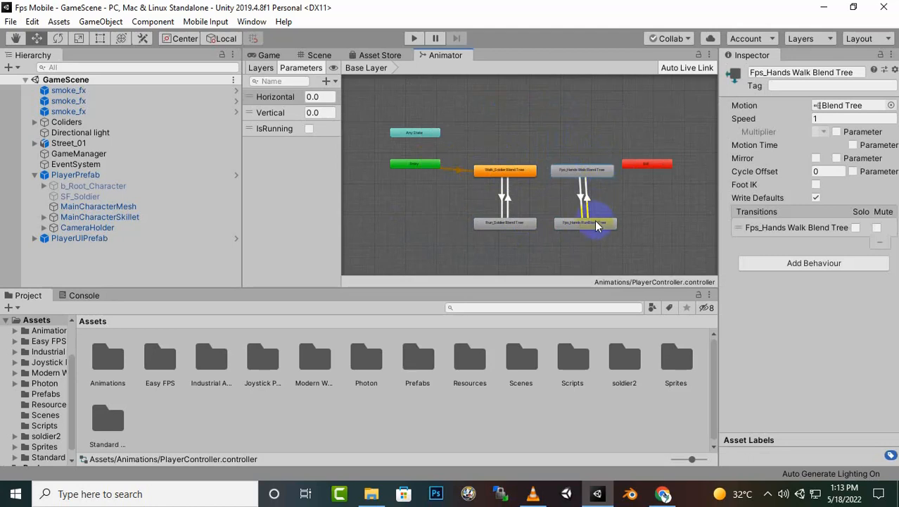
pyautogui.click(597, 225)
# - Create an empty state above the blend trees and name it Is Soldier
pyautogui.scroll(5, 492, 157)
pyautogui.scroll(-3, 501, 147)
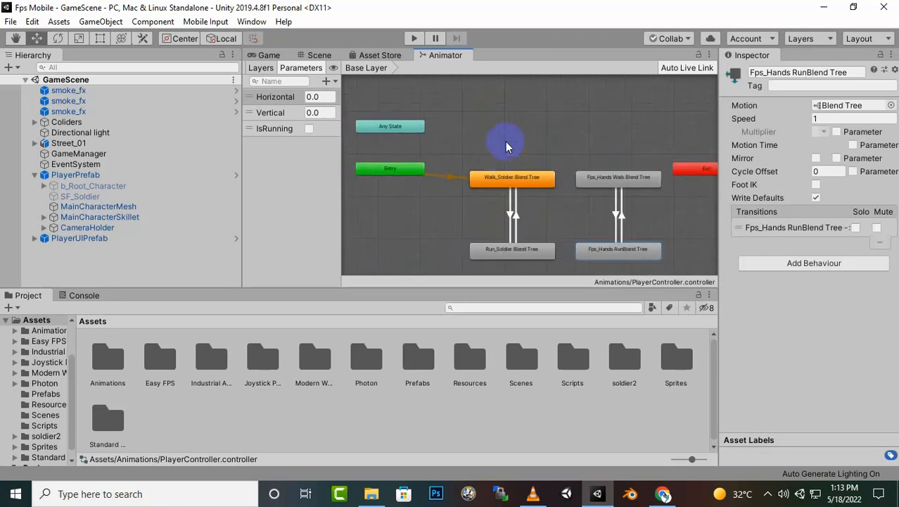
pyautogui.rightClick(518, 103)
pyautogui.moveTo(528, 107)
pyautogui.click(695, 105)
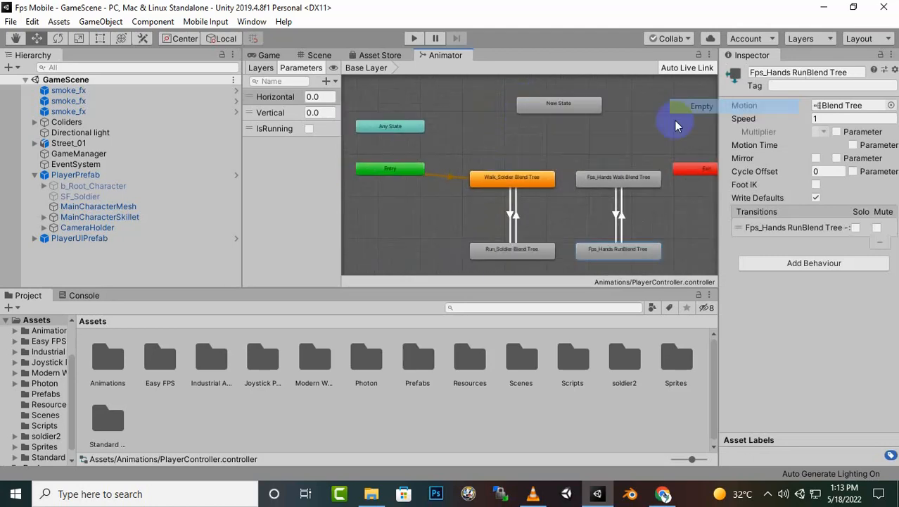
pyautogui.click(571, 105)
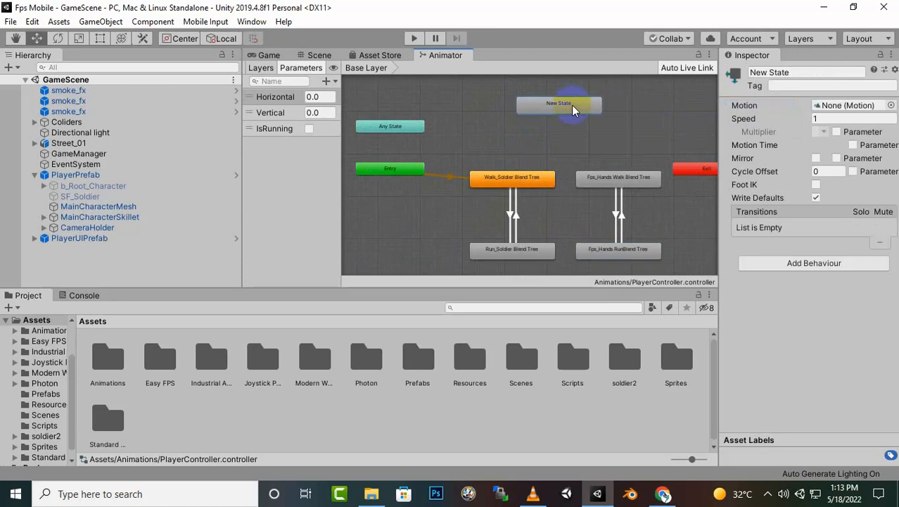
pyautogui.click(795, 74)
pyautogui.write('Is Soldier')
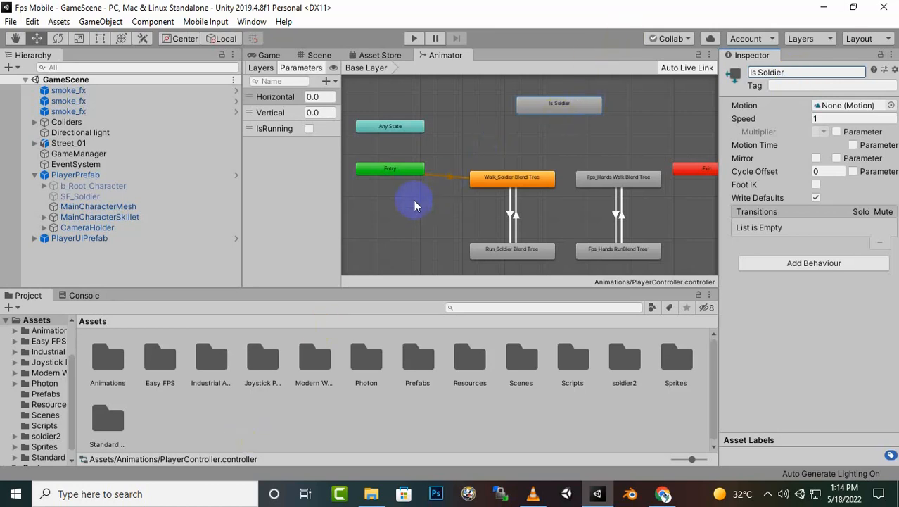
# - Set the Is Soldier state as the layer default state and reposition it slightly lower above the blend trees
pyautogui.scroll(2, 412, 194)
pyautogui.scroll(1, 413, 191)
pyautogui.scroll(-3, 612, 139)
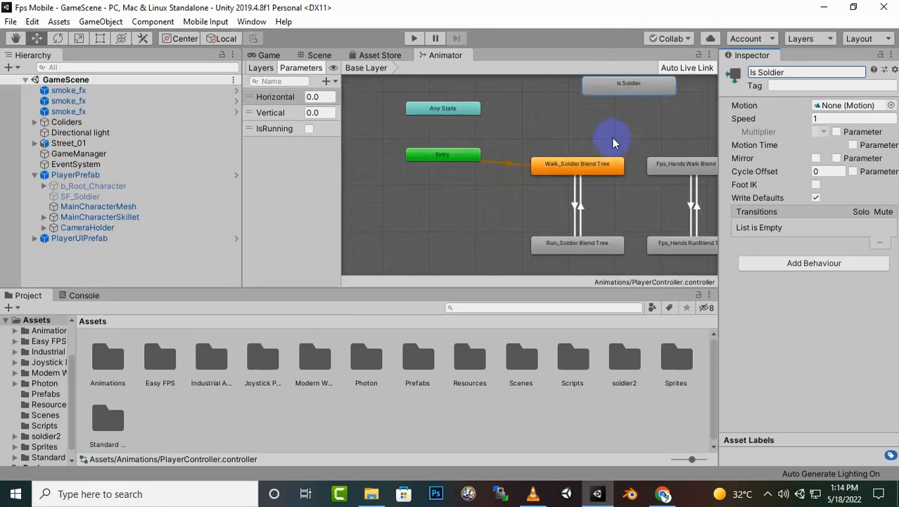
pyautogui.rightClick(634, 89)
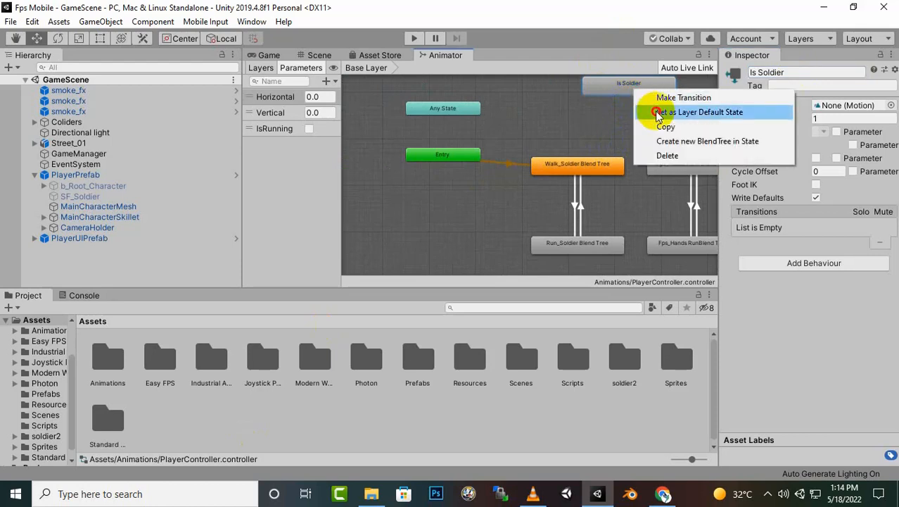
pyautogui.click(658, 112)
pyautogui.moveTo(628, 86); pyautogui.dragTo(611, 100)
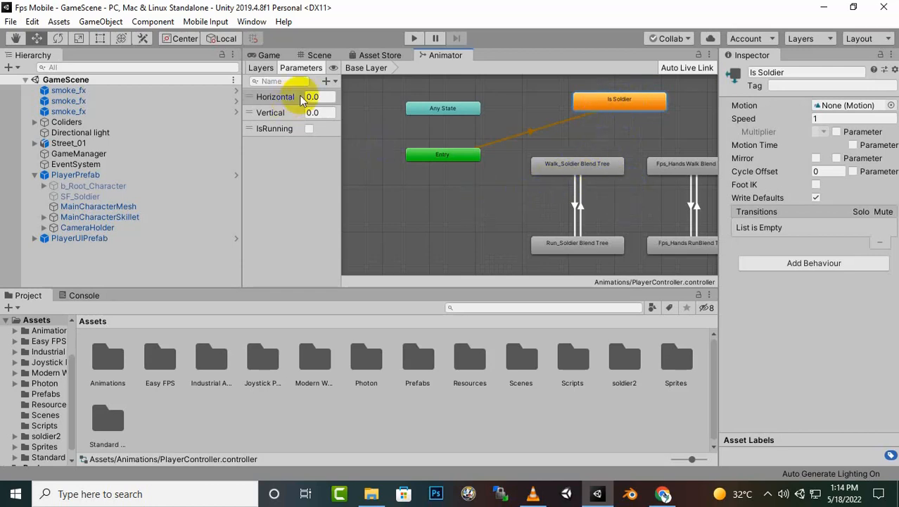
# - Add a Bool parameter named IsSoldier to the Animator controller
pyautogui.click(335, 84)
pyautogui.click(352, 125)
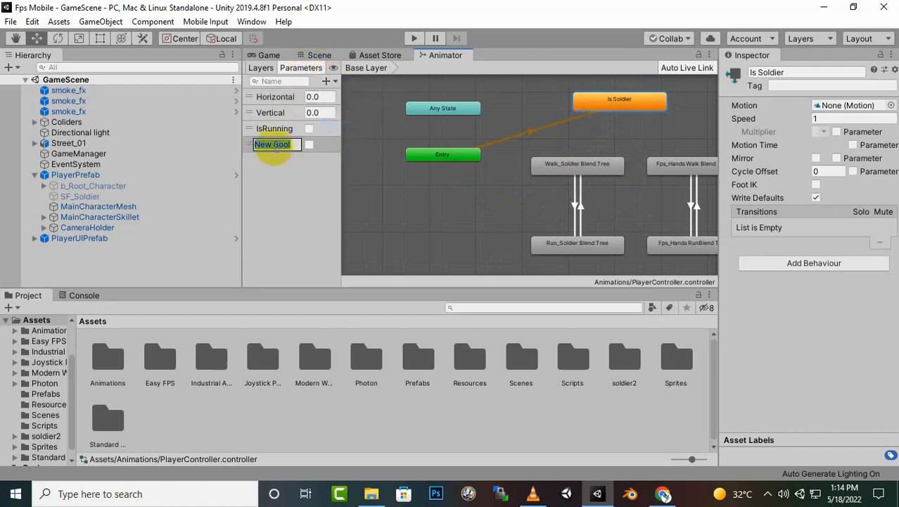
pyautogui.write('IsSoldier')
pyautogui.press('Return')
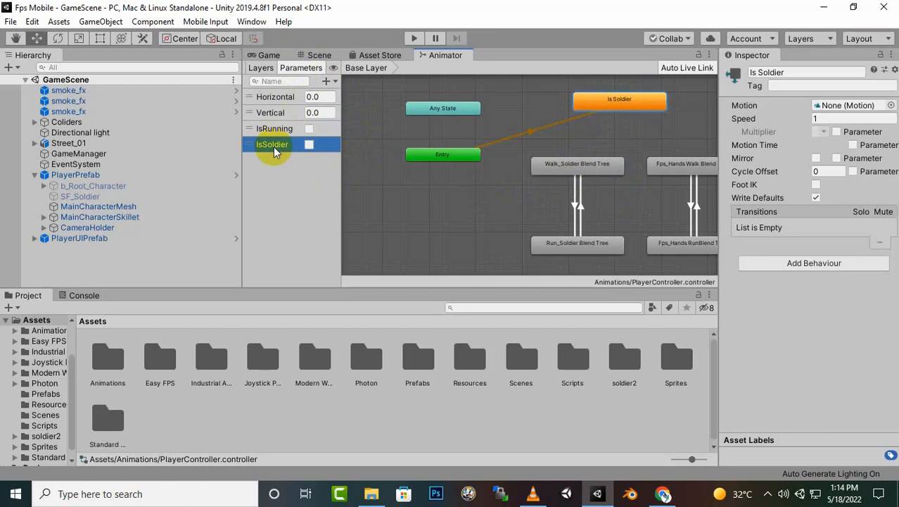
# - Make a transition from the Is Soldier state to Walk_Soldier Blend Tree
pyautogui.rightClick(616, 99)
pyautogui.click(637, 107)
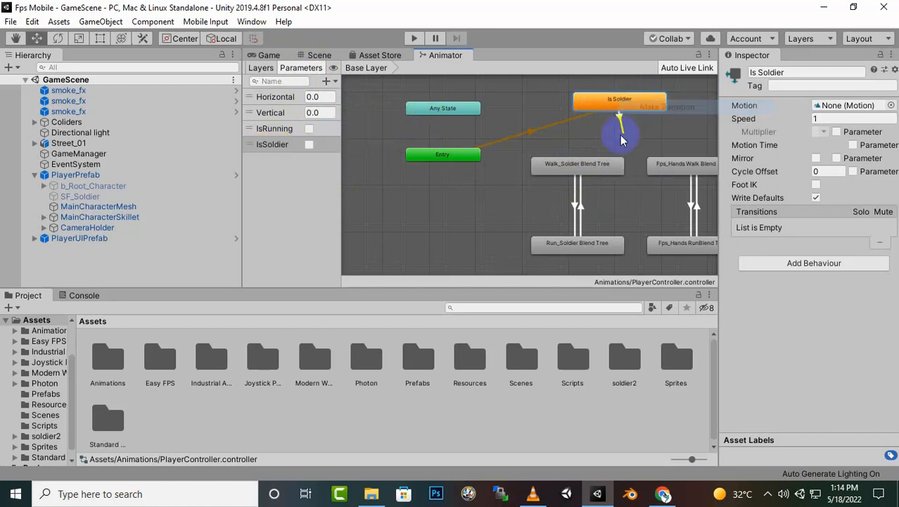
pyautogui.click(580, 166)
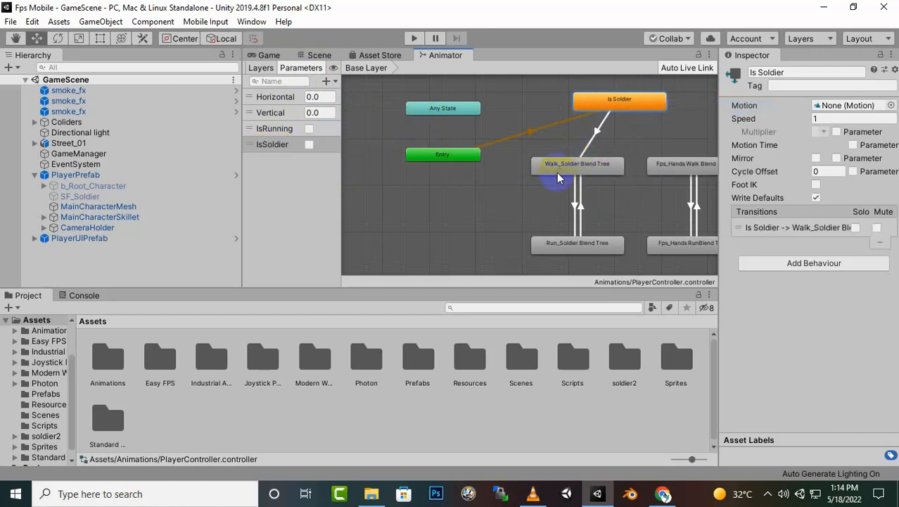
# - Add an IsSoldier true condition to the transition from Is Soldier to Walk_Soldier Blend Tree
pyautogui.click(589, 141)
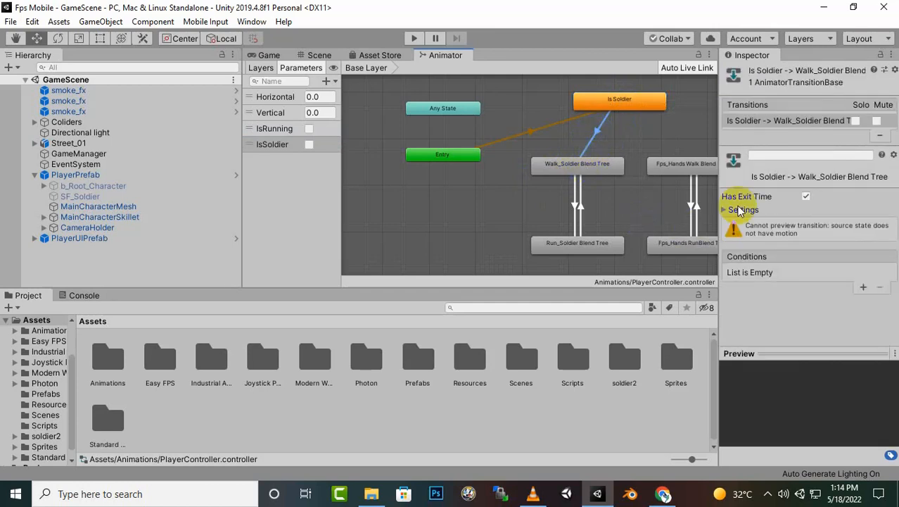
pyautogui.click(863, 287)
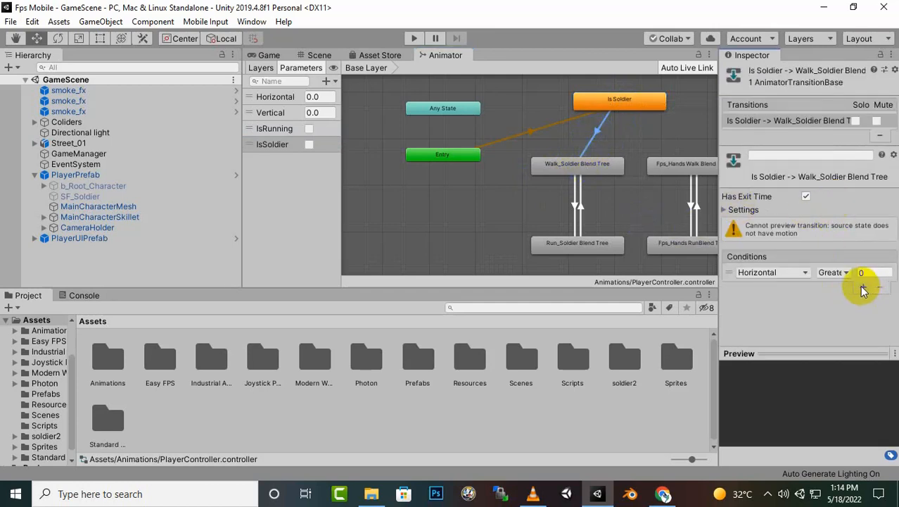
pyautogui.click(802, 273)
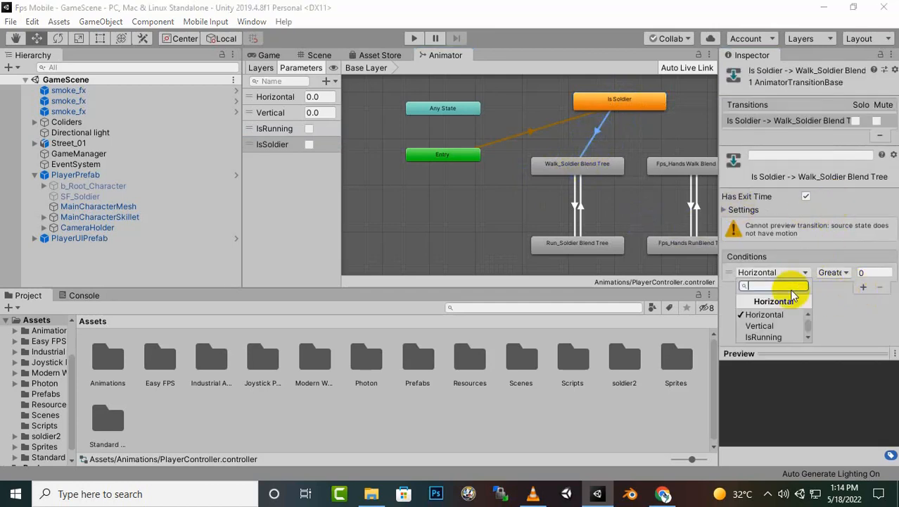
pyautogui.scroll(-1, 780, 328)
pyautogui.click(778, 337)
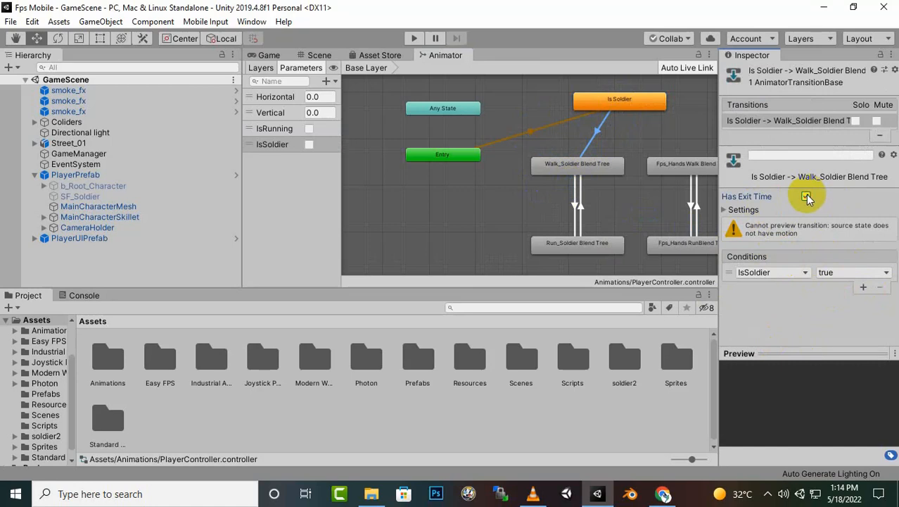
# - Make a transition from the Is Soldier state to Fps_Hands Walk Blend Tree
pyautogui.rightClick(642, 104)
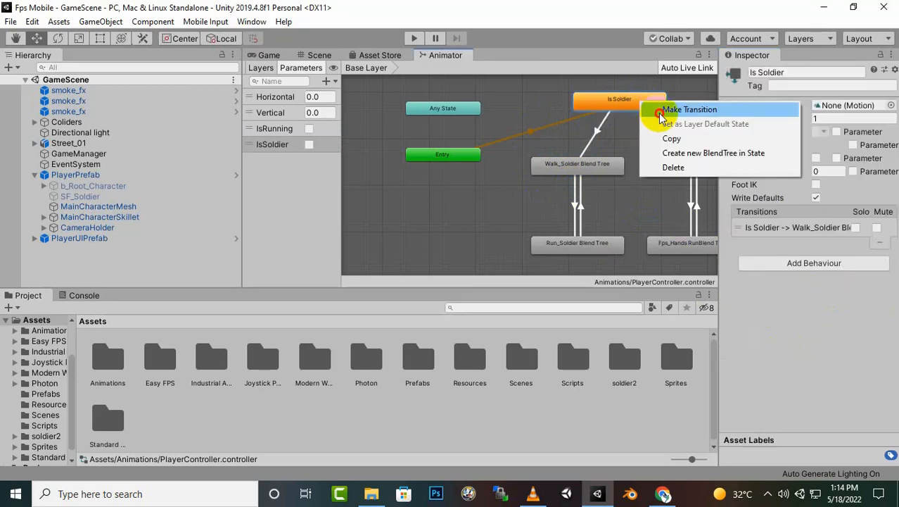
pyautogui.click(661, 112)
pyautogui.click(677, 165)
# - Give the transition from Is Soldier to Fps_Hands Walk Blend Tree an IsSoldier false condition and turn off its Has Exit Time
pyautogui.click(655, 139)
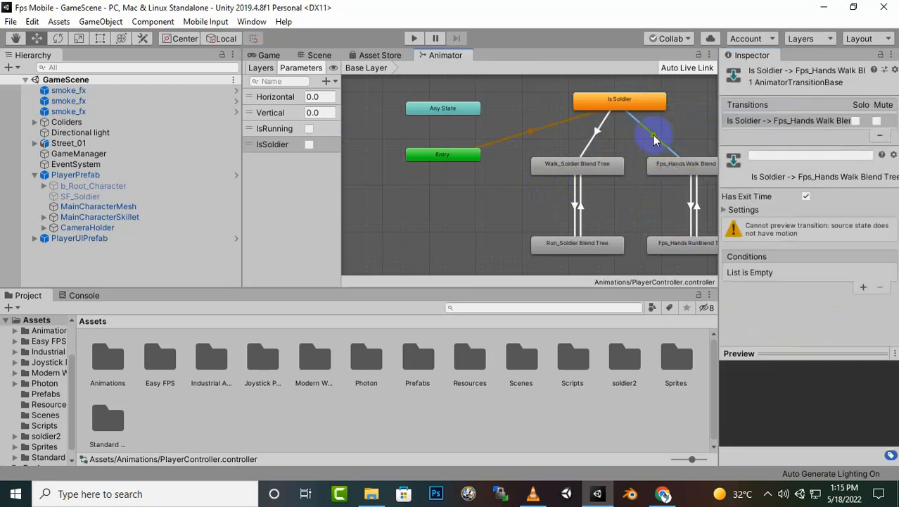
pyautogui.click(864, 287)
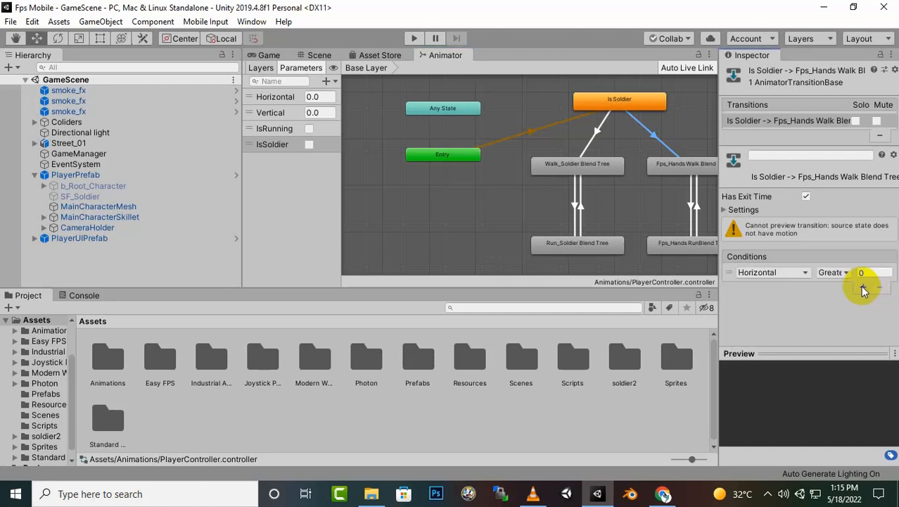
pyautogui.click(801, 273)
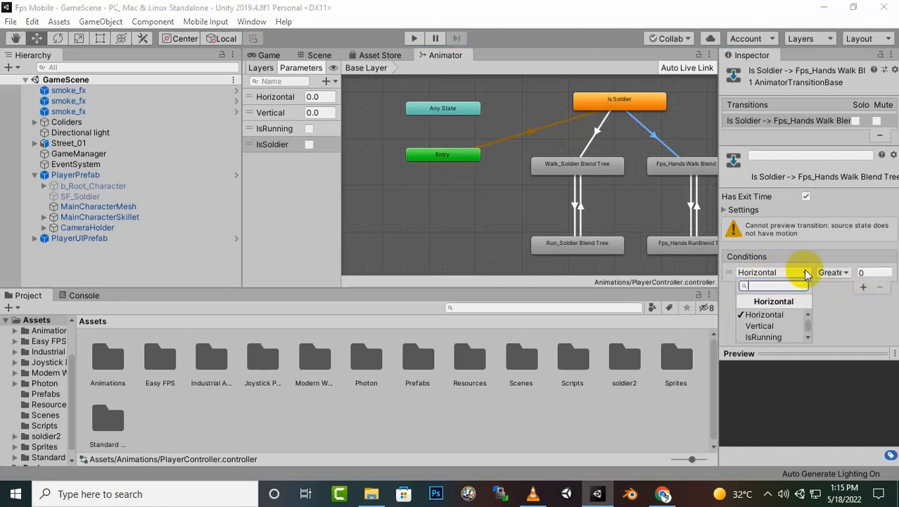
pyautogui.scroll(-1, 770, 341)
pyautogui.click(771, 337)
pyautogui.click(851, 274)
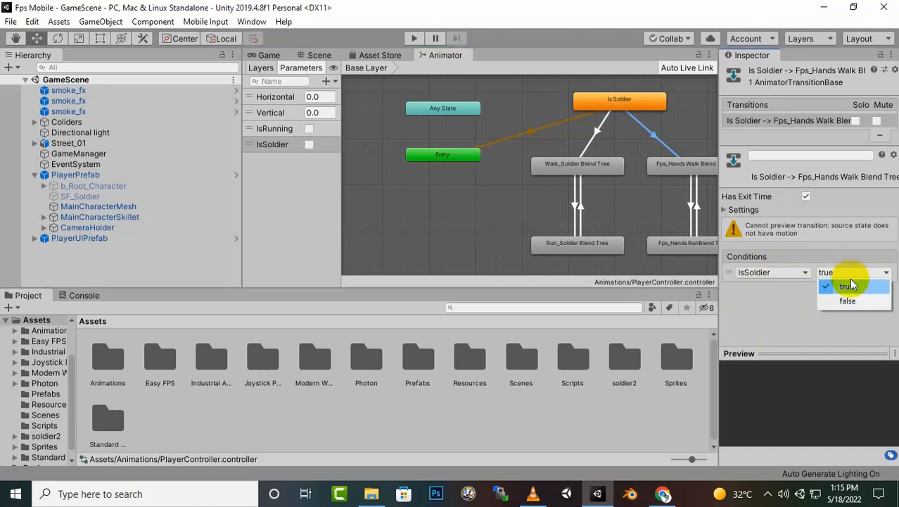
pyautogui.click(847, 300)
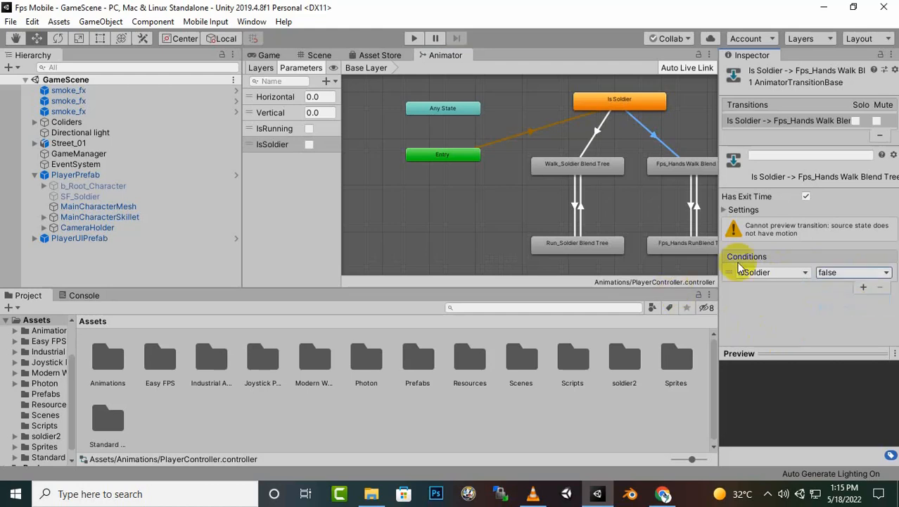
pyautogui.click(806, 198)
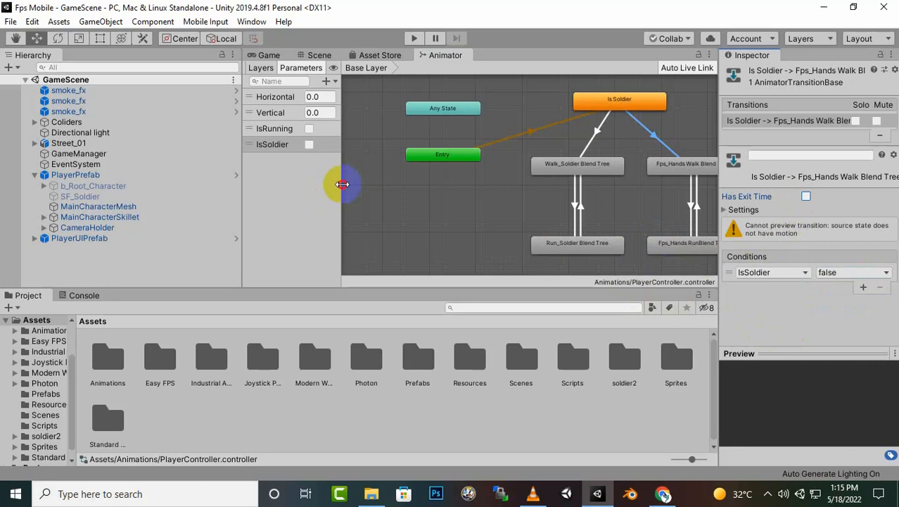
# - Switch to Visual Studio and uncomment the private Animator animator declaration in PlayerSetup.cs
pyautogui.moveTo(342, 183); pyautogui.dragTo(351, 185)
pyautogui.click(768, 494)
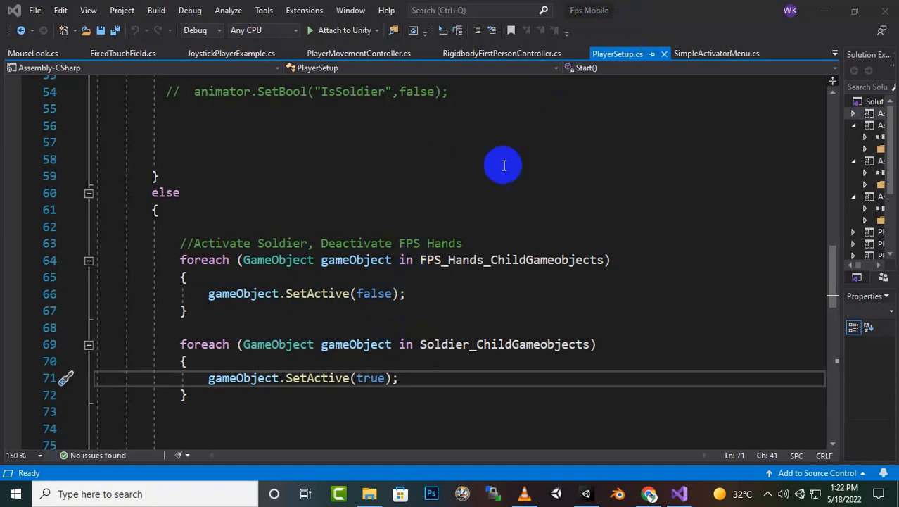
pyautogui.scroll(15, 504, 165)
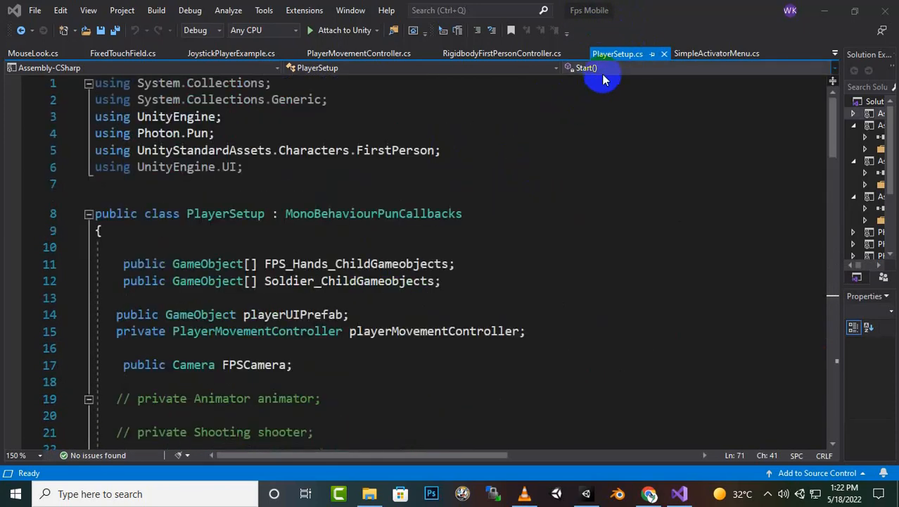
pyautogui.scroll(-2, 451, 218)
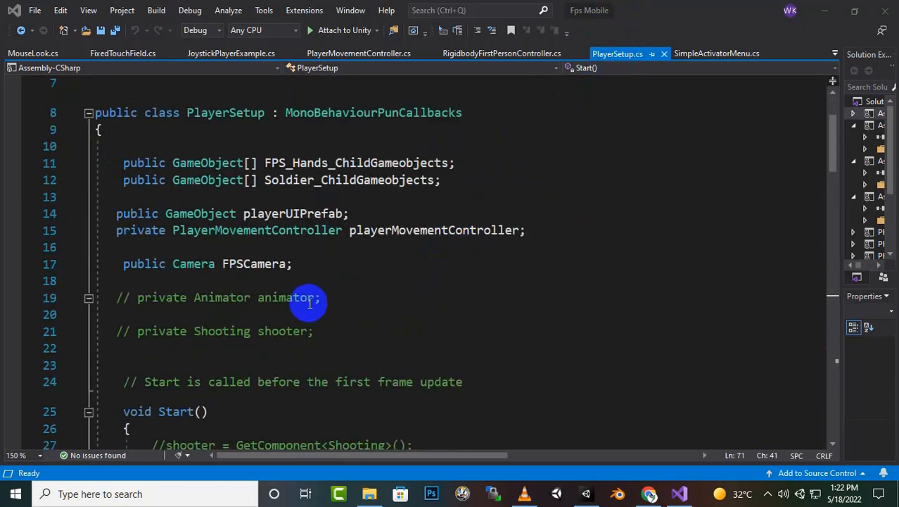
pyautogui.click(130, 297)
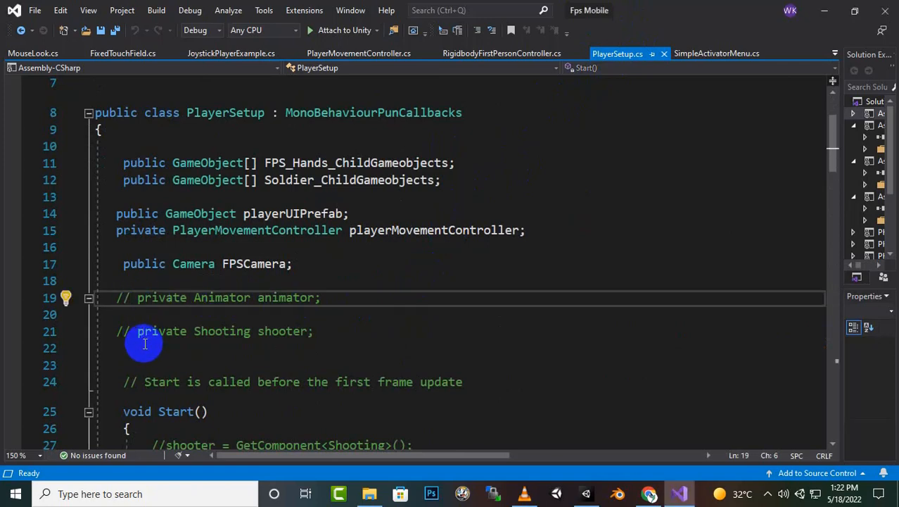
pyautogui.press('BackSpace')
pyautogui.press('BackSpace')
# - Uncomment the animator = GetComponent<Animator>() line in the Start method
pyautogui.scroll(-4, 347, 292)
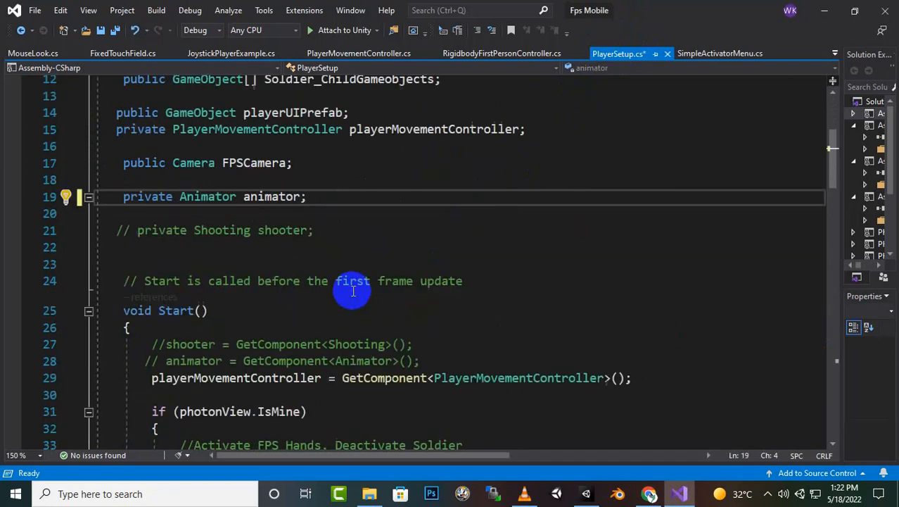
pyautogui.click(159, 259)
pyautogui.press('BackSpace')
pyautogui.press('BackSpace')
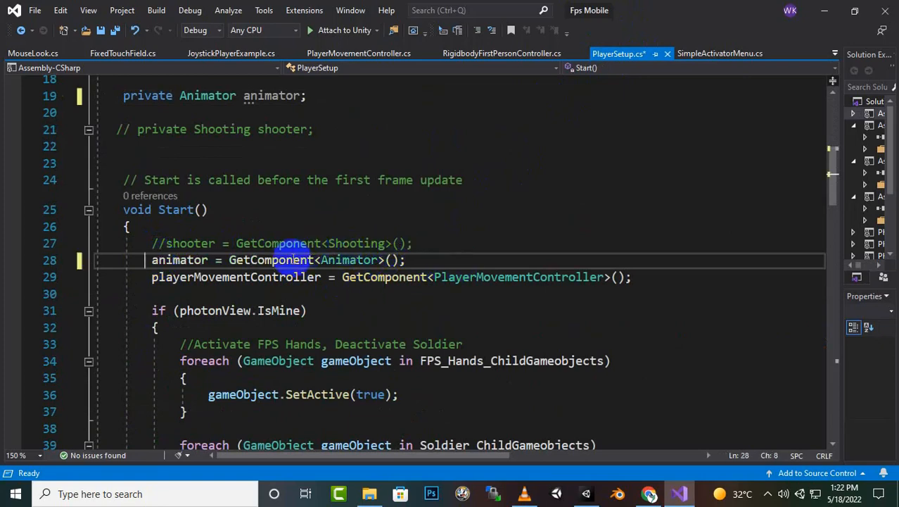
# - Uncomment the animator.SetBool("IsSoldier",false) line in the photonView.IsMine branch
pyautogui.scroll(-7, 291, 273)
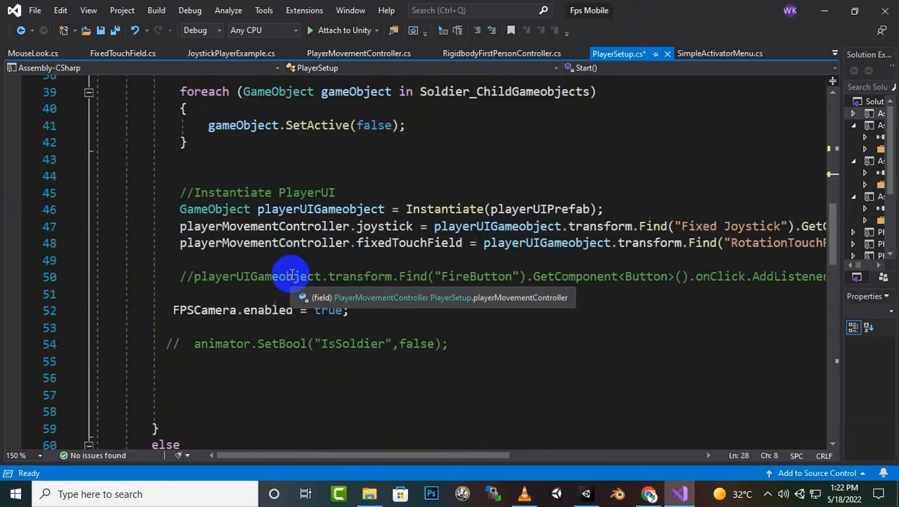
pyautogui.scroll(-3, 291, 275)
pyautogui.scroll(3, 291, 278)
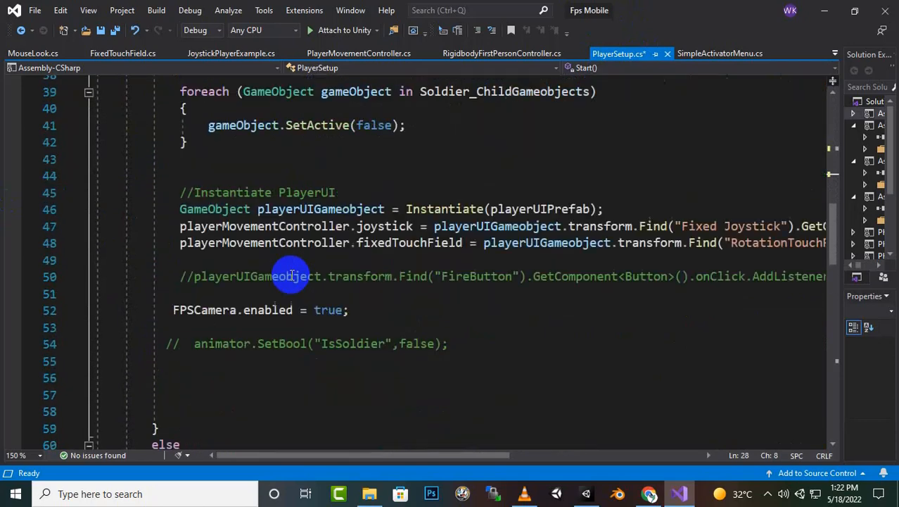
pyautogui.click(188, 346)
pyautogui.press('BackSpace')
pyautogui.press('BackSpace')
pyautogui.press('BackSpace')
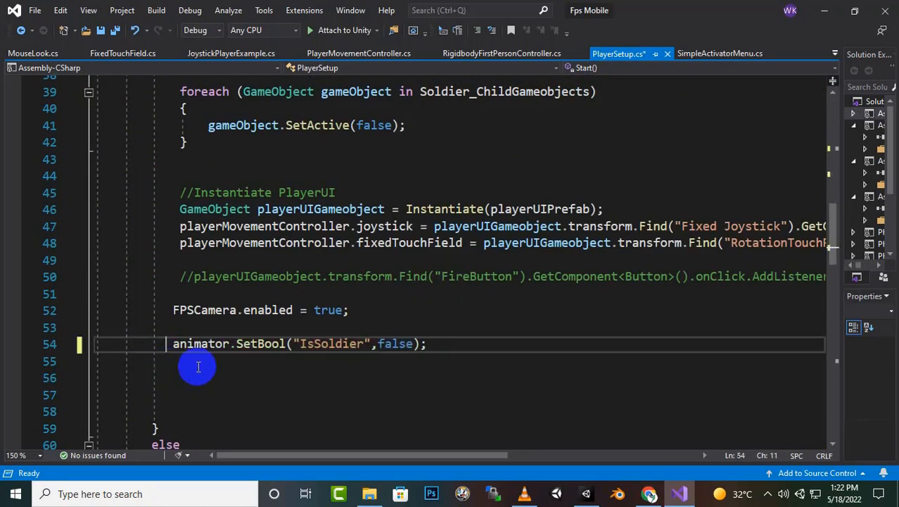
pyautogui.click(341, 343)
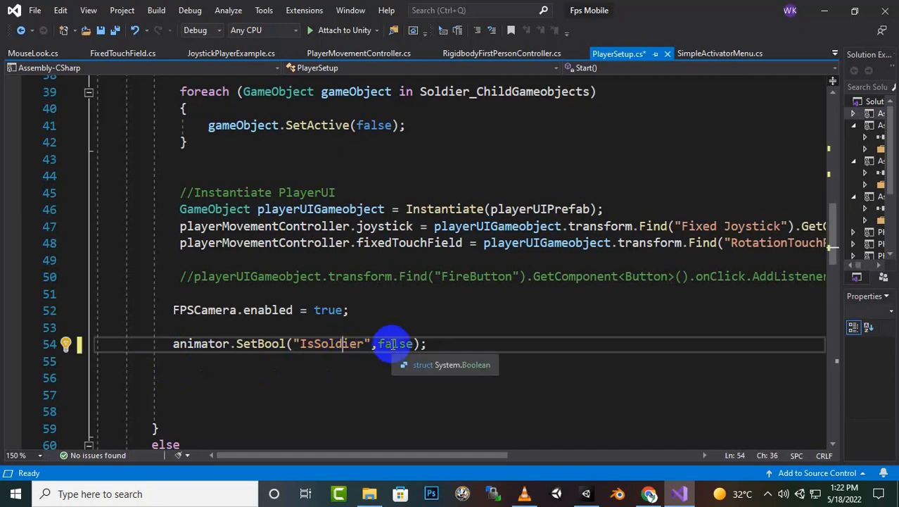
pyautogui.click(393, 343)
# - Uncomment the animator.SetBool("IsSoldier", true) line in the else branch and save the script
pyautogui.scroll(3, 351, 311)
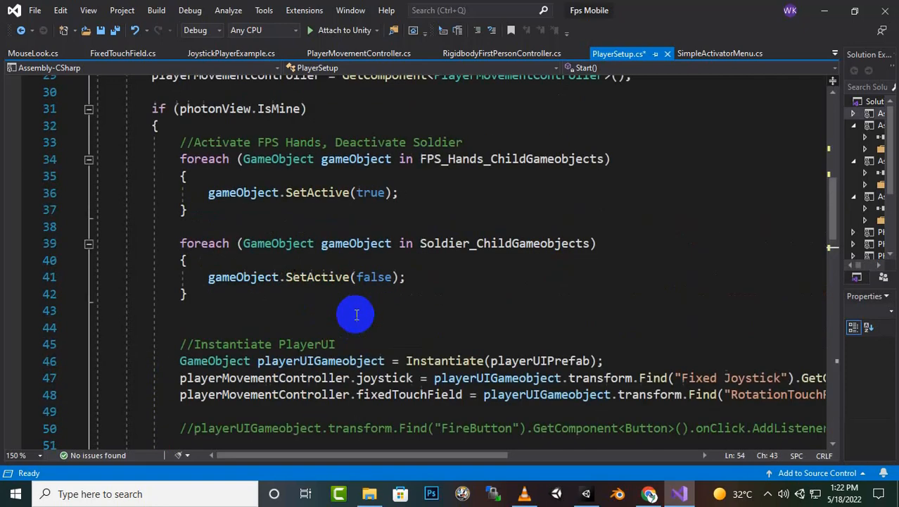
pyautogui.scroll(3, 264, 178)
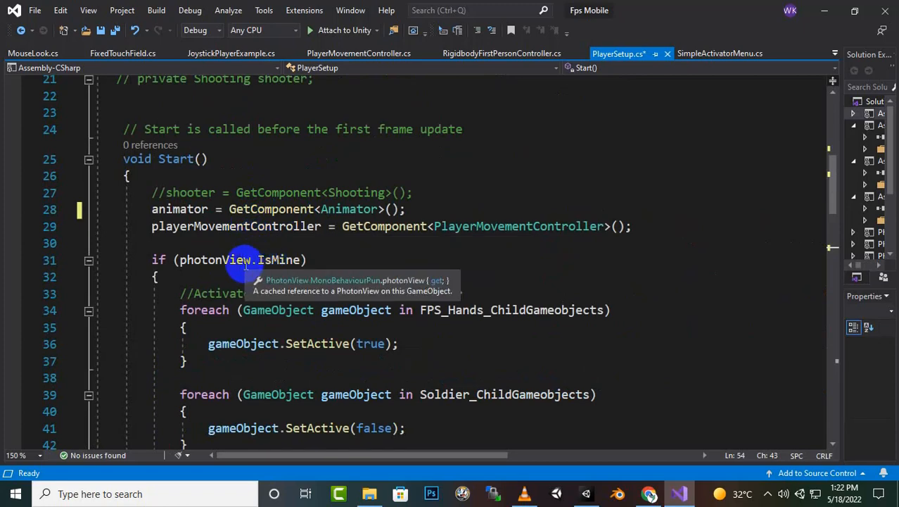
pyautogui.scroll(-8, 325, 313)
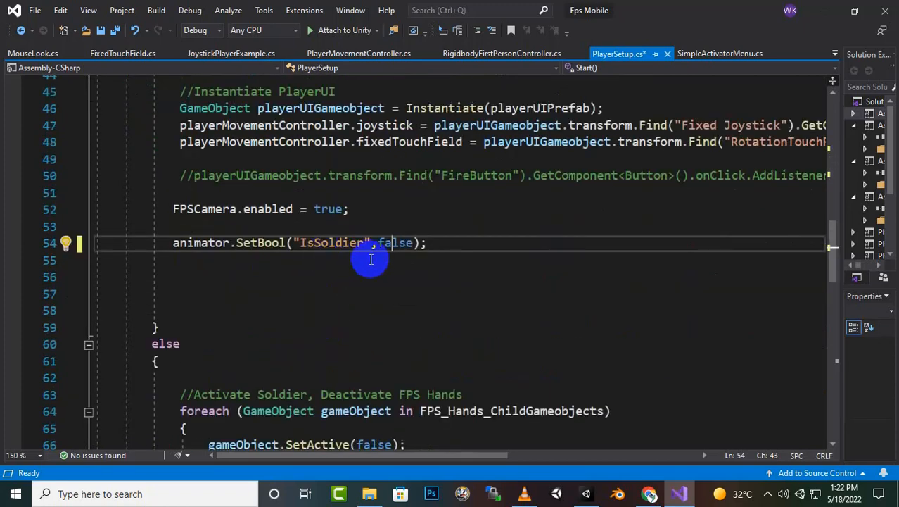
pyautogui.scroll(-1, 368, 261)
pyautogui.scroll(-4, 372, 271)
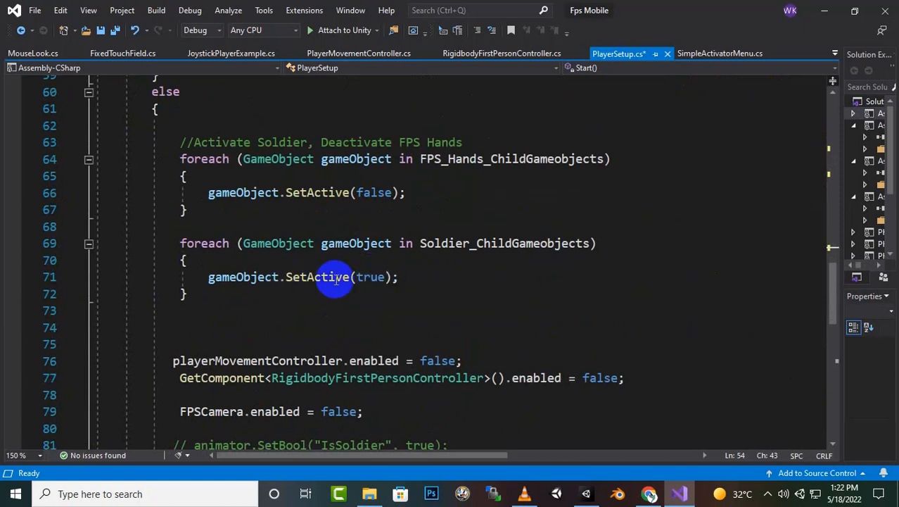
pyautogui.scroll(-5, 271, 274)
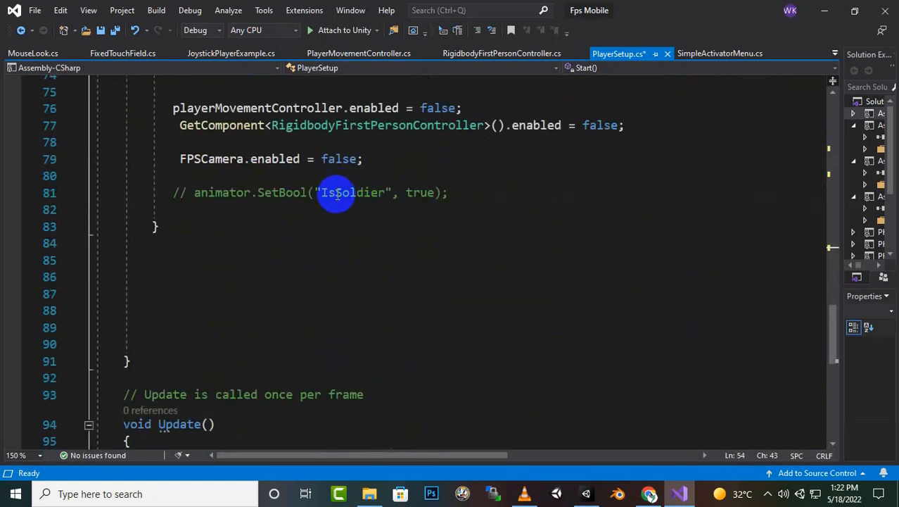
pyautogui.click(336, 192)
pyautogui.click(193, 200)
pyautogui.press('BackSpace')
pyautogui.press('BackSpace')
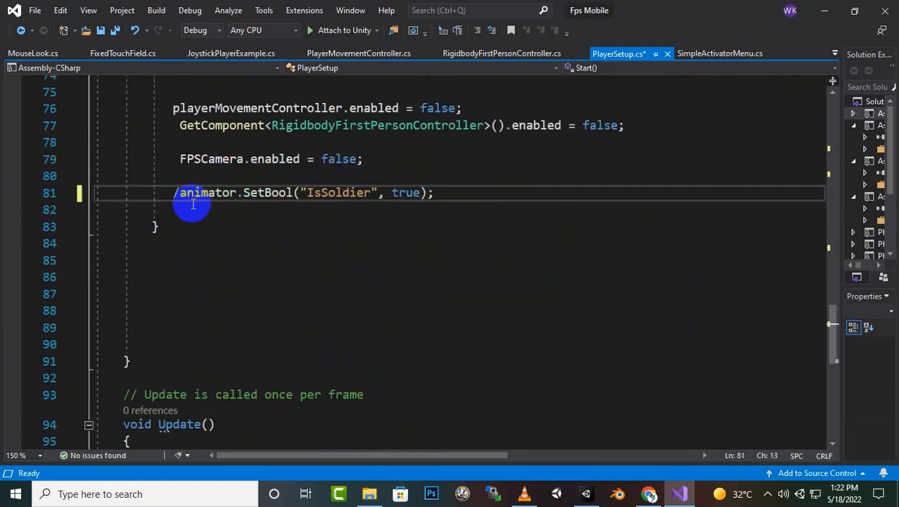
pyautogui.press('BackSpace')
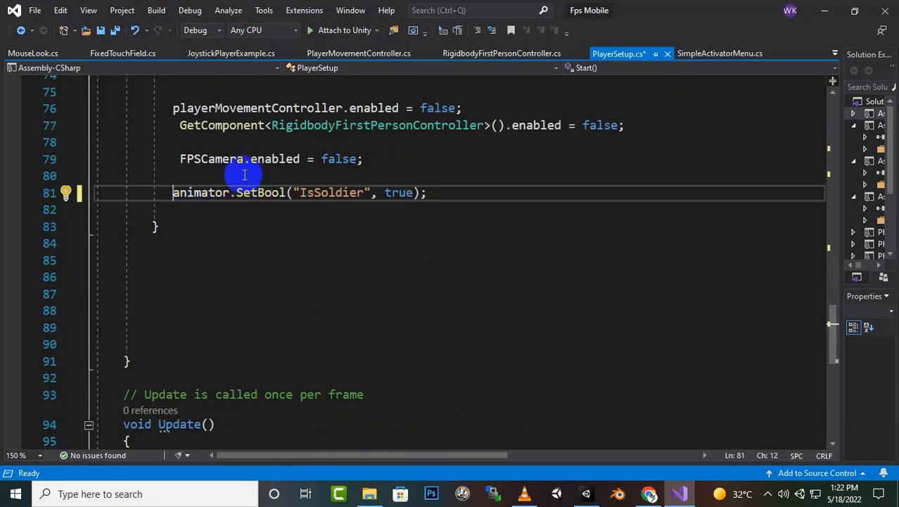
pyautogui.hotkey('ctrl', 's')
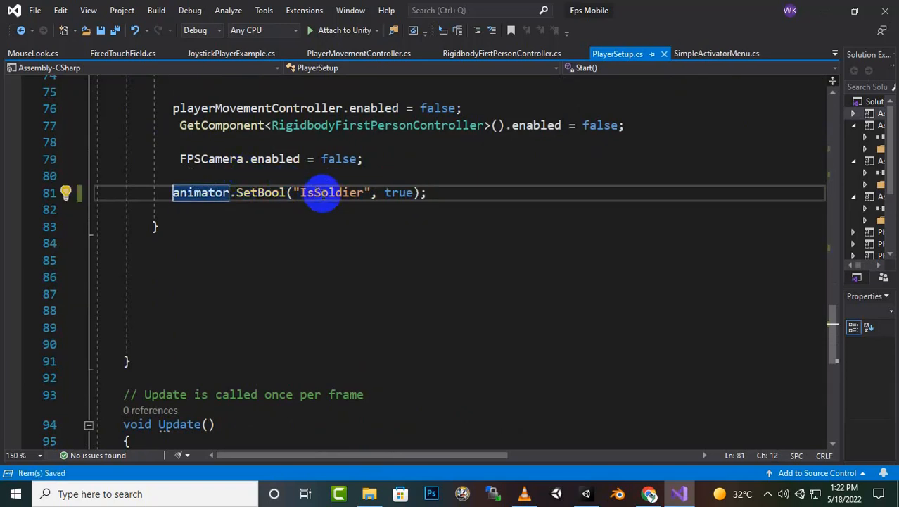
# - Return to Unity, select PlayerPrefab and bring its Photon View component into view with a wider Inspector
pyautogui.click(590, 494)
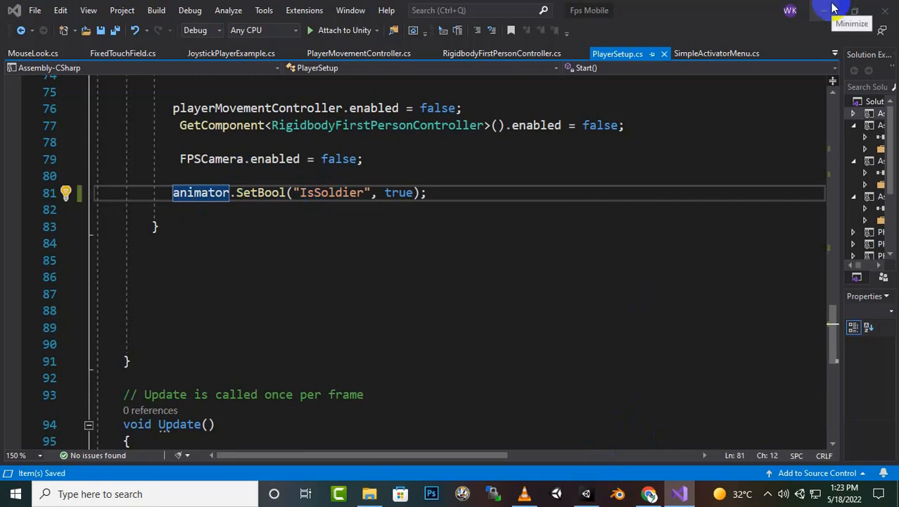
pyautogui.moveTo(587, 493)
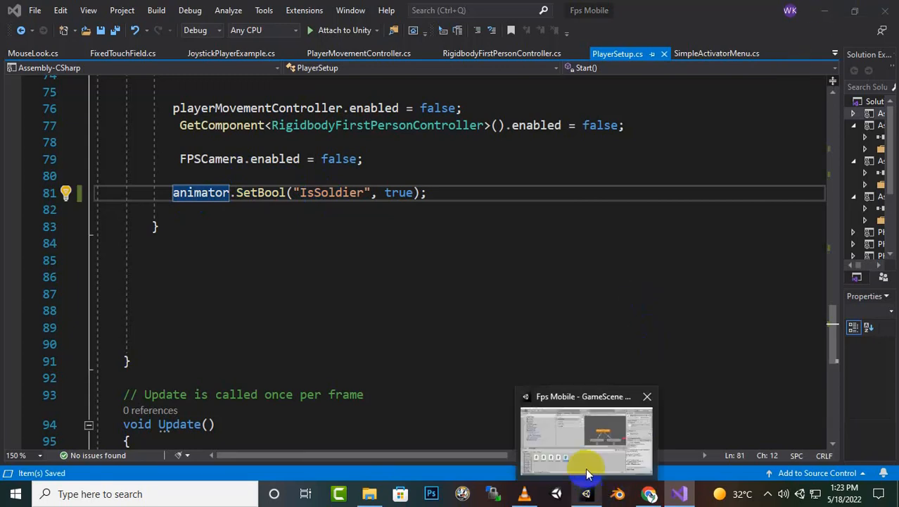
pyautogui.click(574, 427)
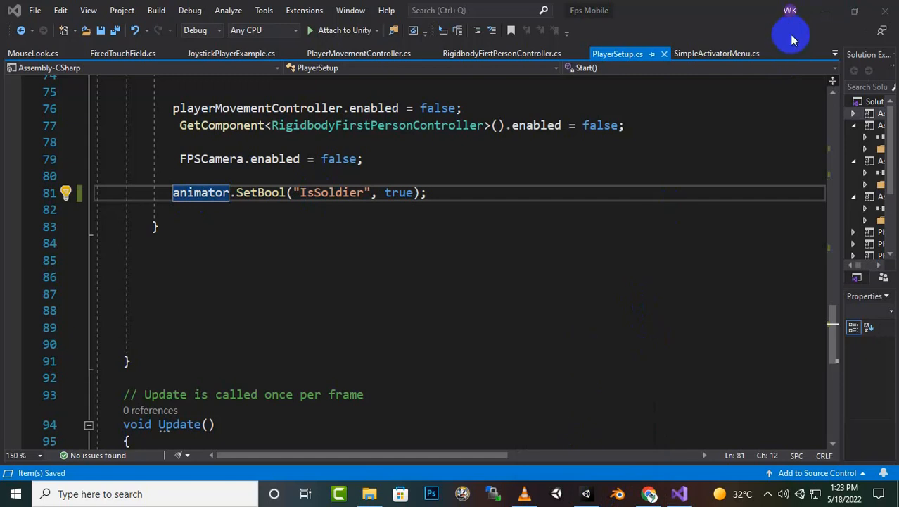
pyautogui.click(824, 10)
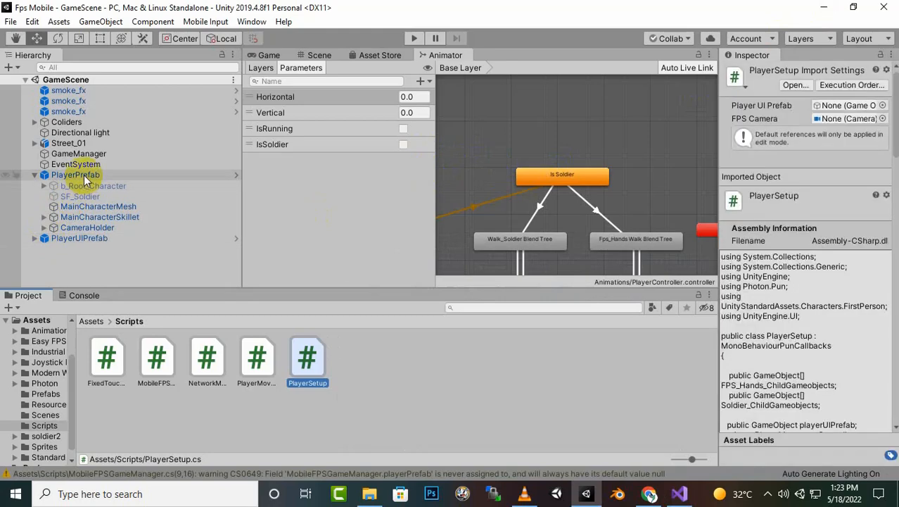
pyautogui.click(60, 176)
pyautogui.scroll(-8, 802, 330)
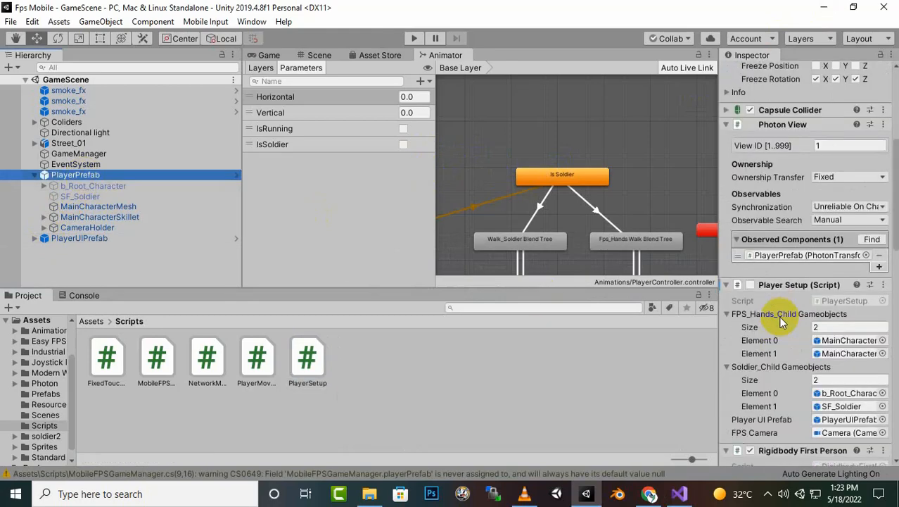
pyautogui.scroll(3, 798, 149)
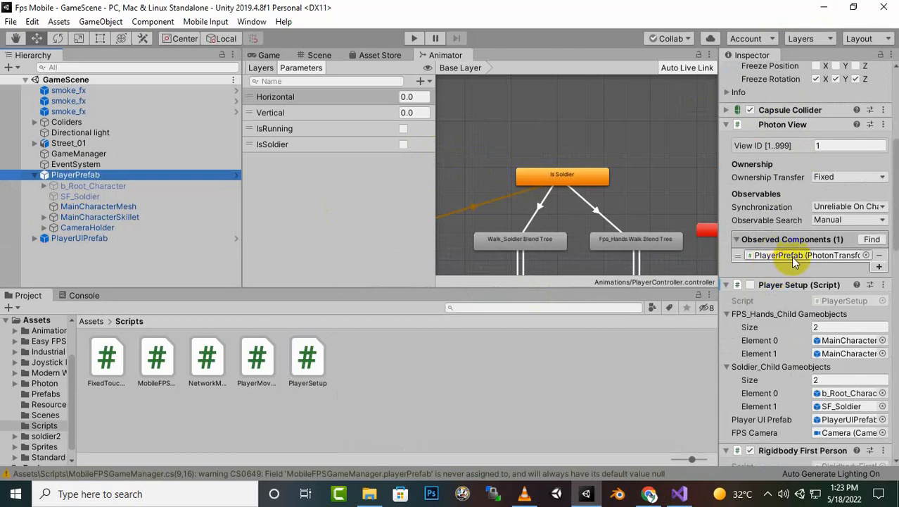
pyautogui.moveTo(715, 201); pyautogui.dragTo(698, 201)
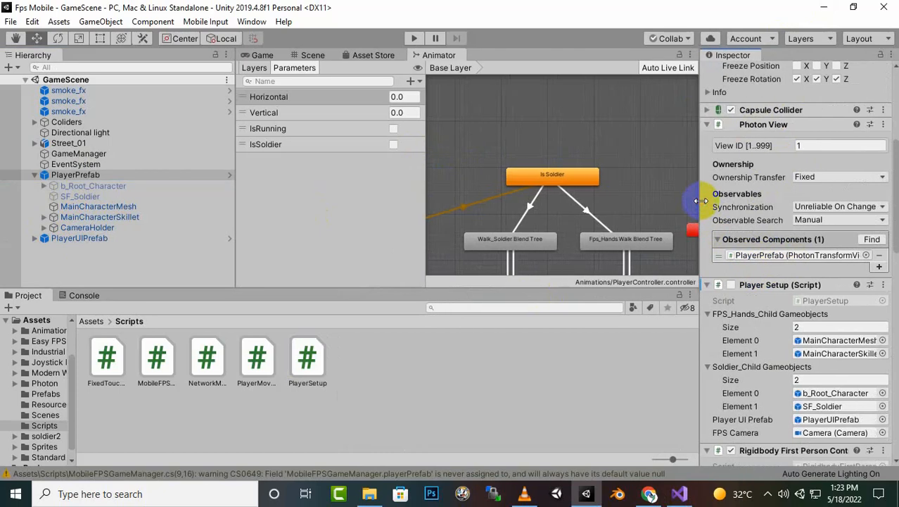
# - Switch the Photon View's Observable Search to Auto Find All and back to Manual
pyautogui.click(821, 220)
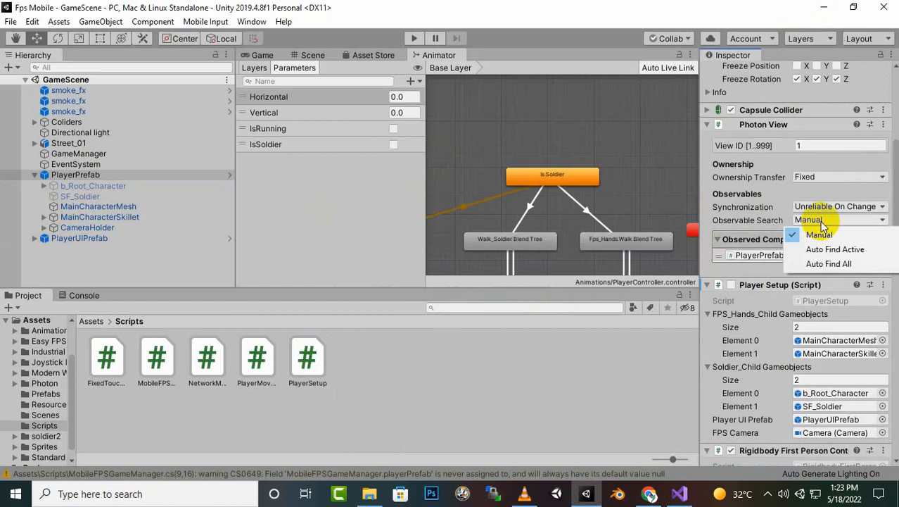
pyautogui.click(821, 263)
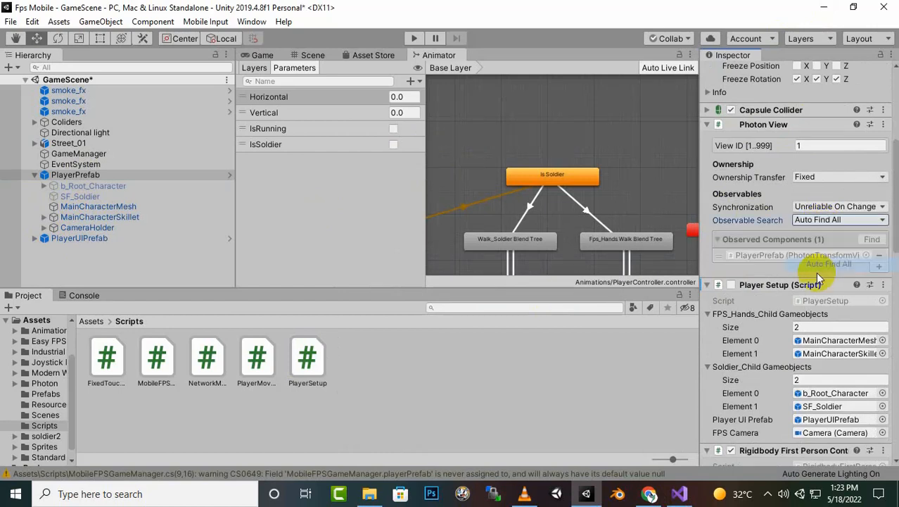
pyautogui.click(834, 219)
pyautogui.click(773, 233)
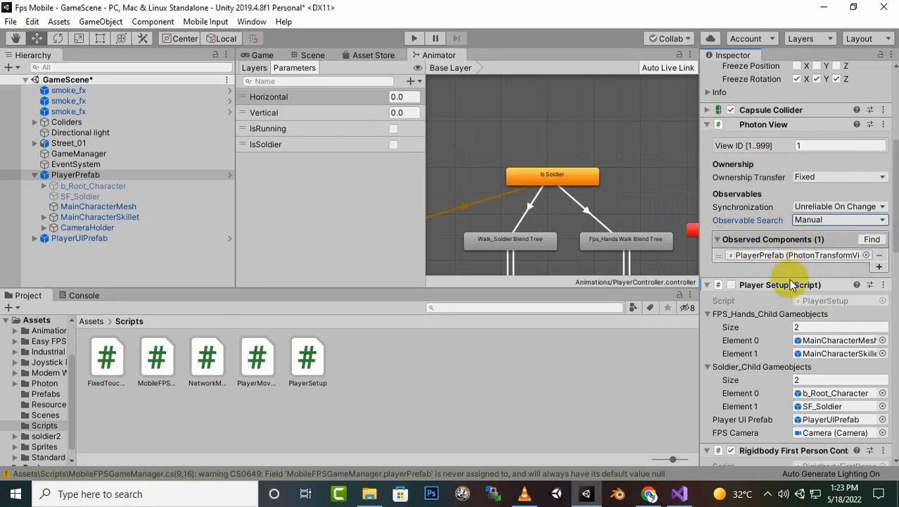
# - Try to bring PlayerPrefab's Animator component into the Photon View's Observed Components list
pyautogui.scroll(-10, 792, 287)
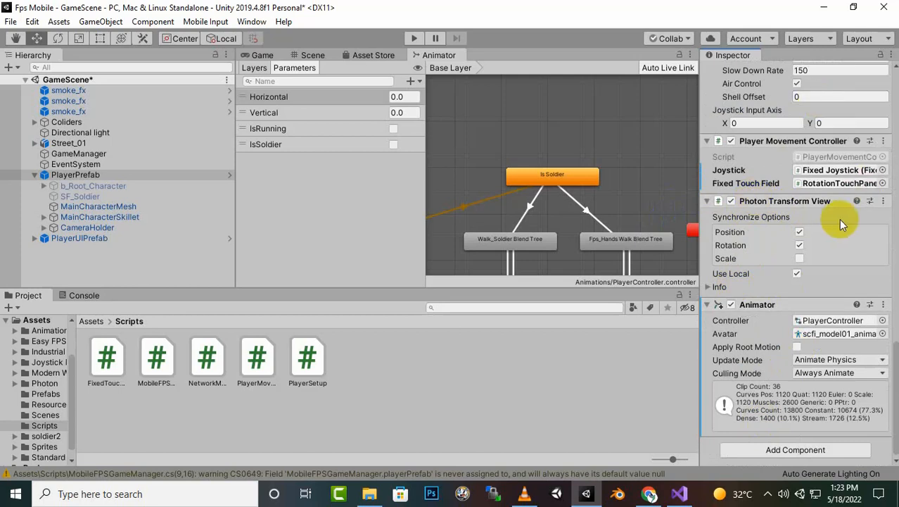
pyautogui.click(758, 310)
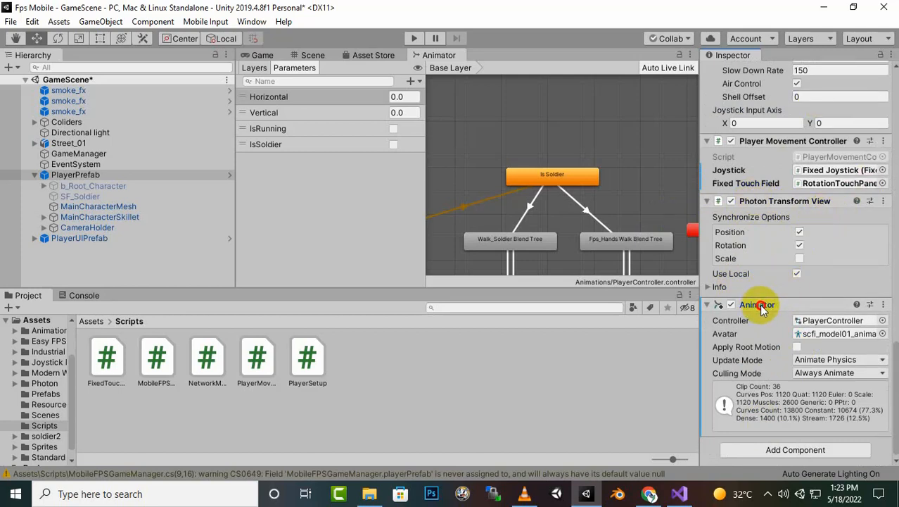
pyautogui.scroll(2, 781, 148)
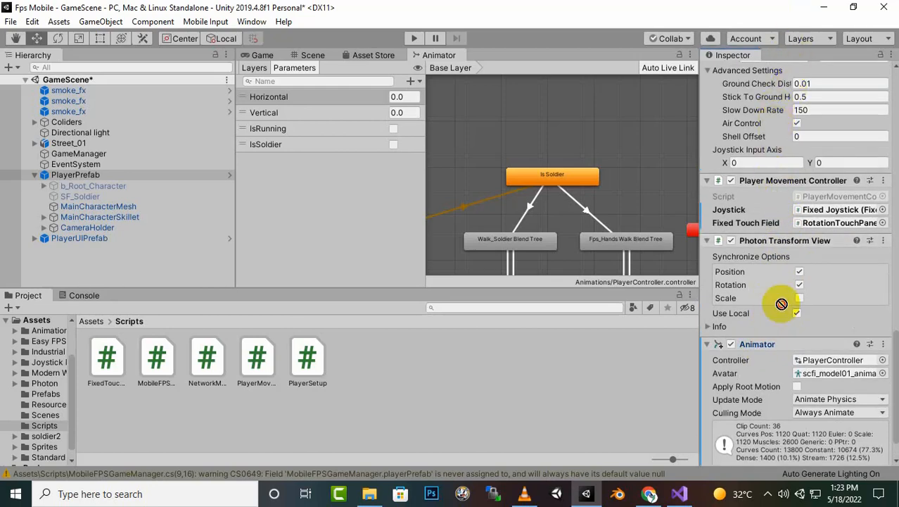
pyautogui.scroll(15, 809, 296)
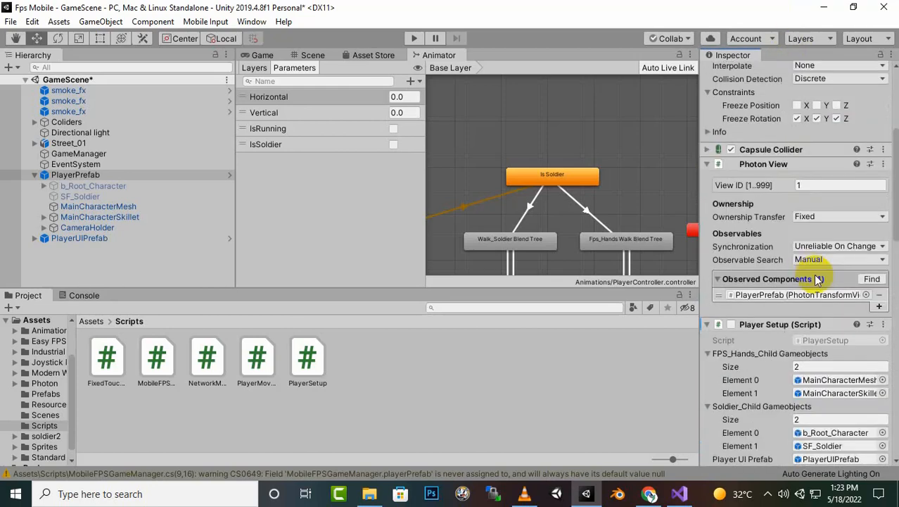
pyautogui.scroll(6, 812, 239)
pyautogui.scroll(-6, 812, 240)
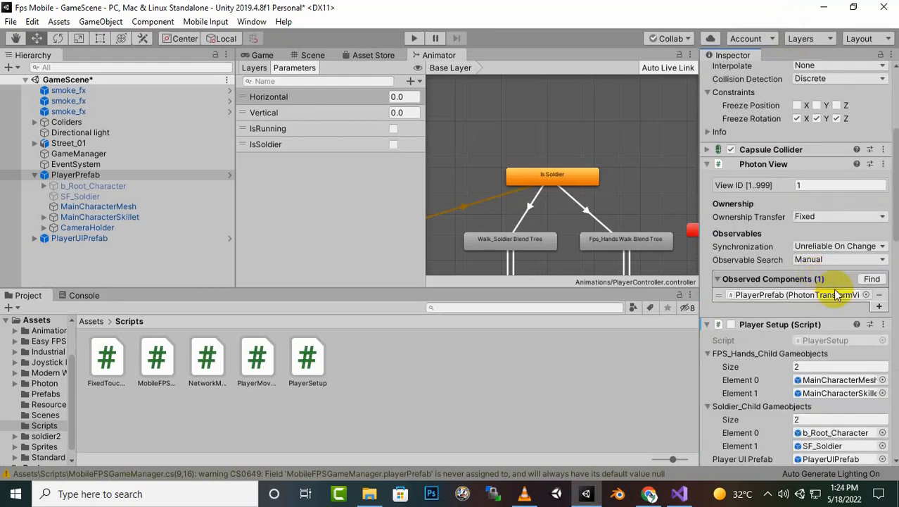
# - Add a second entry to the Photon View's Observed Components and assign PlayerPrefab's Animator to it
pyautogui.click(878, 308)
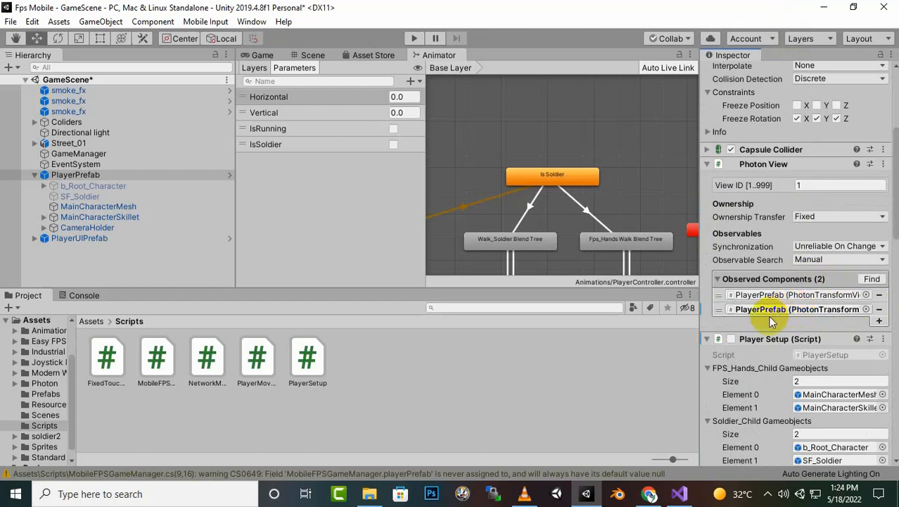
pyautogui.scroll(-10, 770, 275)
pyautogui.scroll(6, 763, 254)
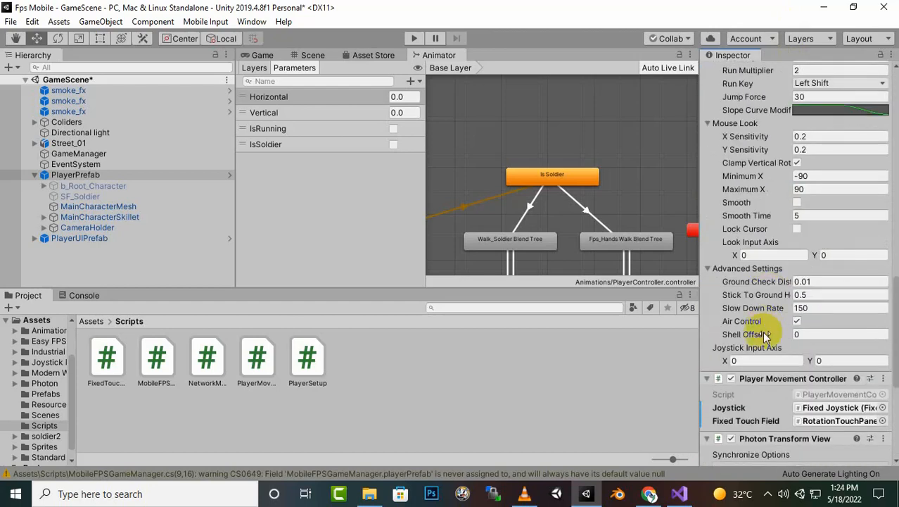
pyautogui.scroll(-6, 746, 366)
pyautogui.moveTo(760, 304); pyautogui.dragTo(800, 215)
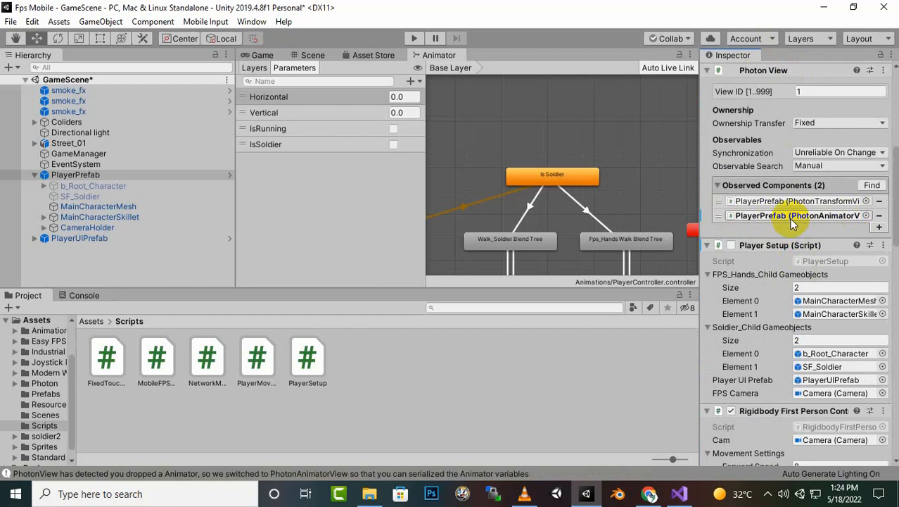
# - Set Horizontal, Vertical and IsRunning to Continuous in the Photon Animator View's Synchronize Parameters and save the scene
pyautogui.scroll(-10, 777, 286)
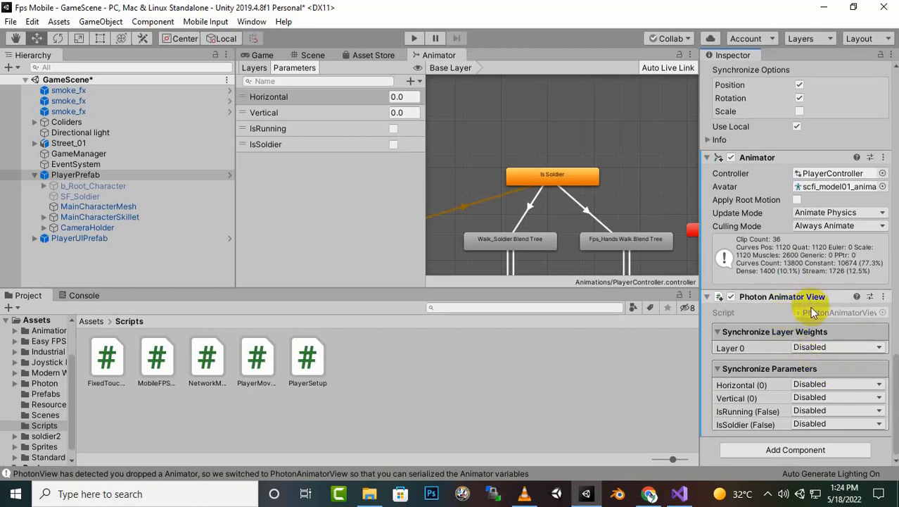
pyautogui.click(825, 348)
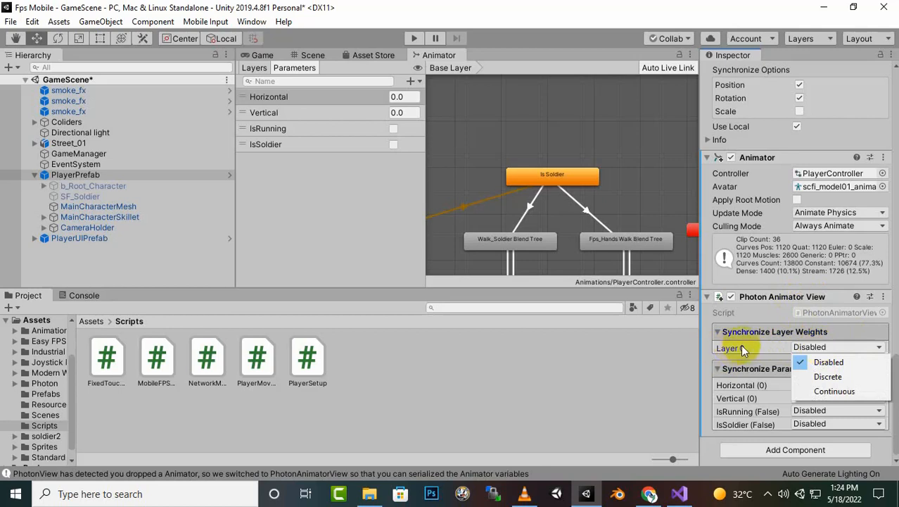
pyautogui.click(895, 368)
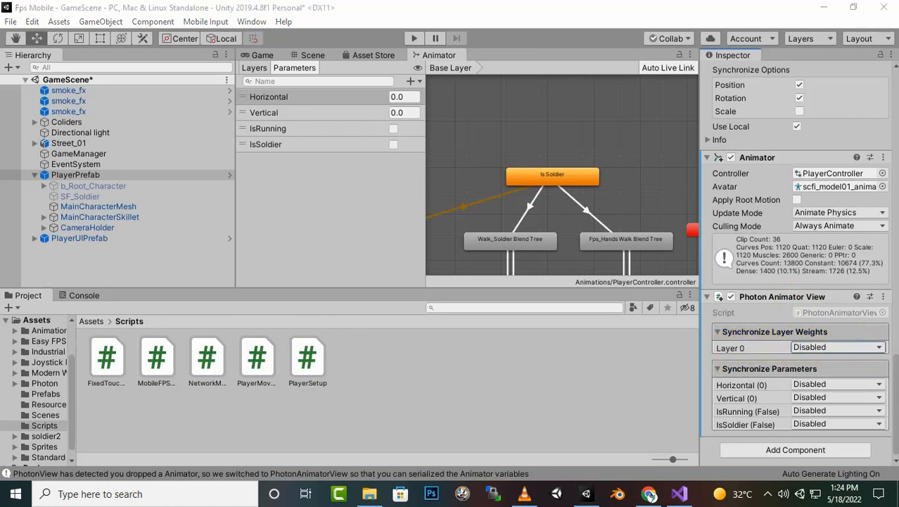
pyautogui.click(839, 383)
pyautogui.click(839, 428)
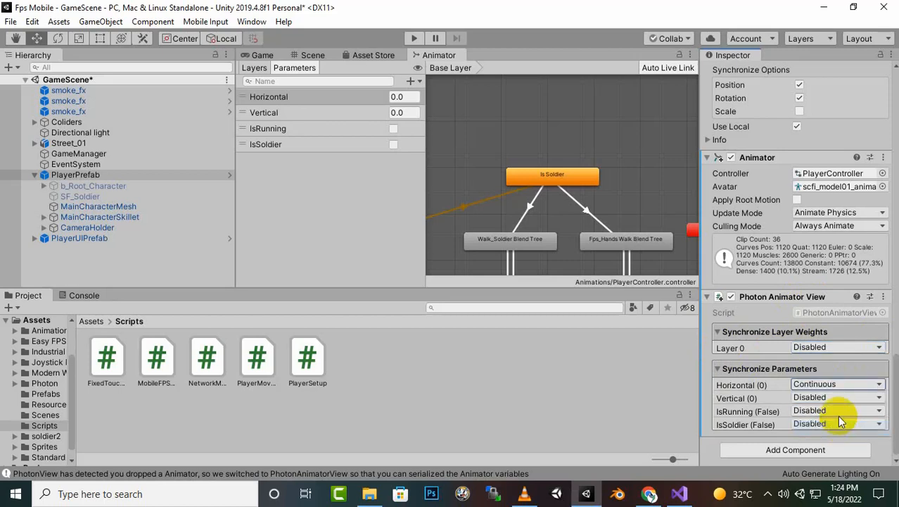
pyautogui.click(851, 400)
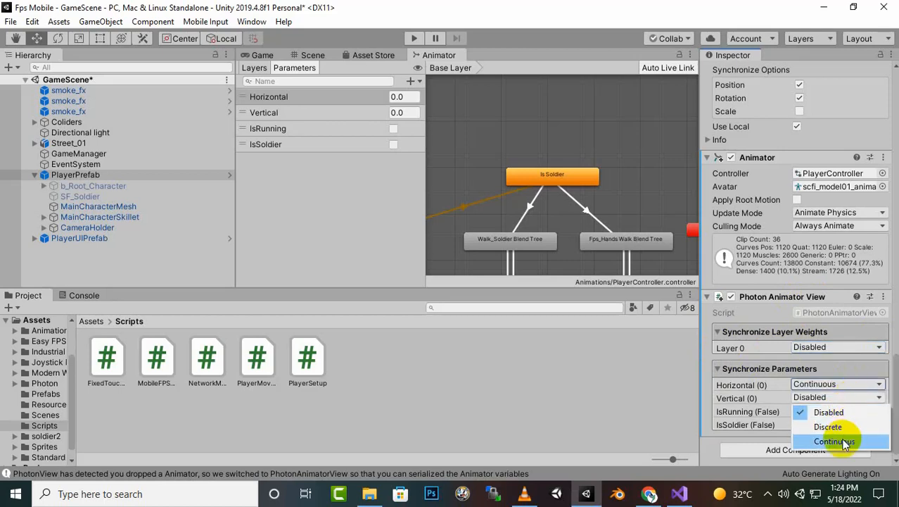
pyautogui.click(843, 441)
pyautogui.click(846, 411)
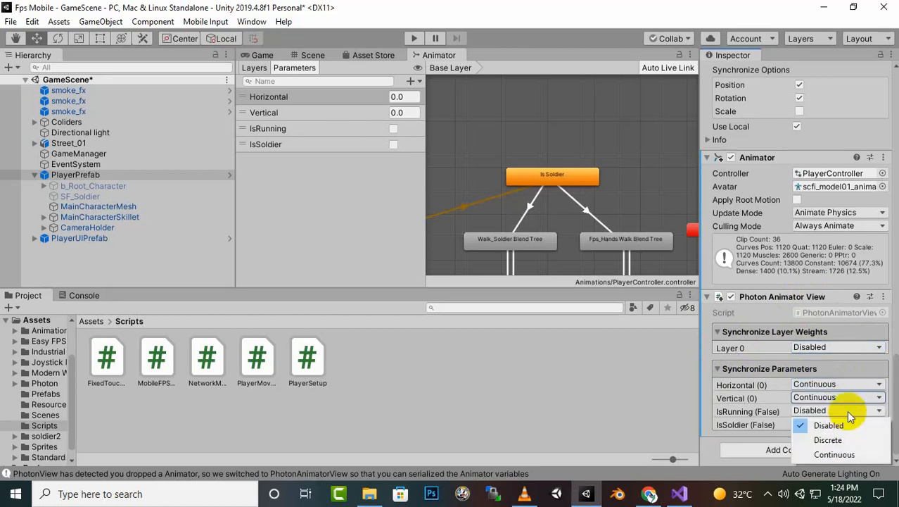
pyautogui.click(833, 452)
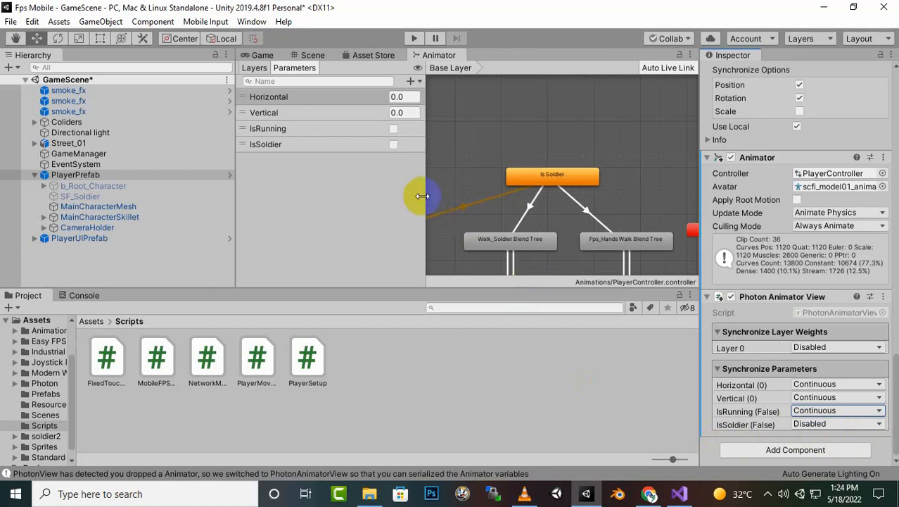
pyautogui.hotkey('ctrl', 's')
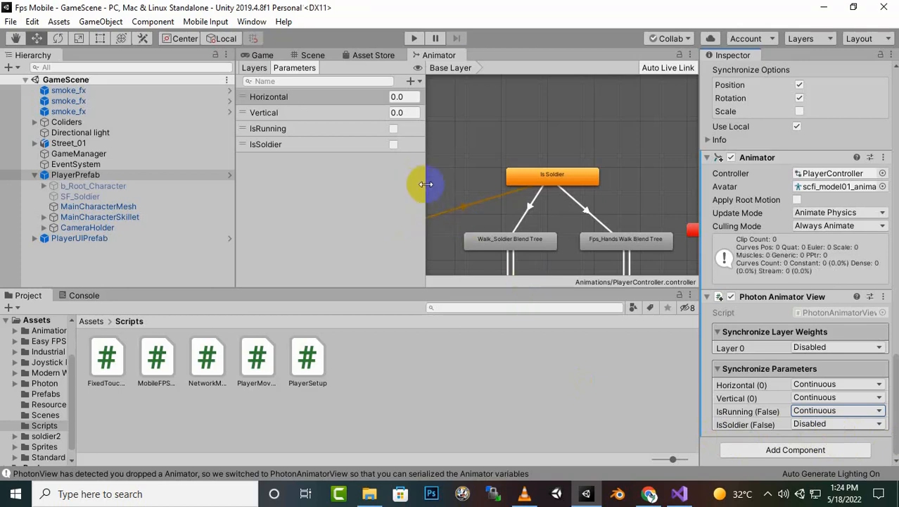
# - Enable the Player Setup script component on PlayerPrefab and save the scene
pyautogui.moveTo(426, 184); pyautogui.dragTo(400, 185)
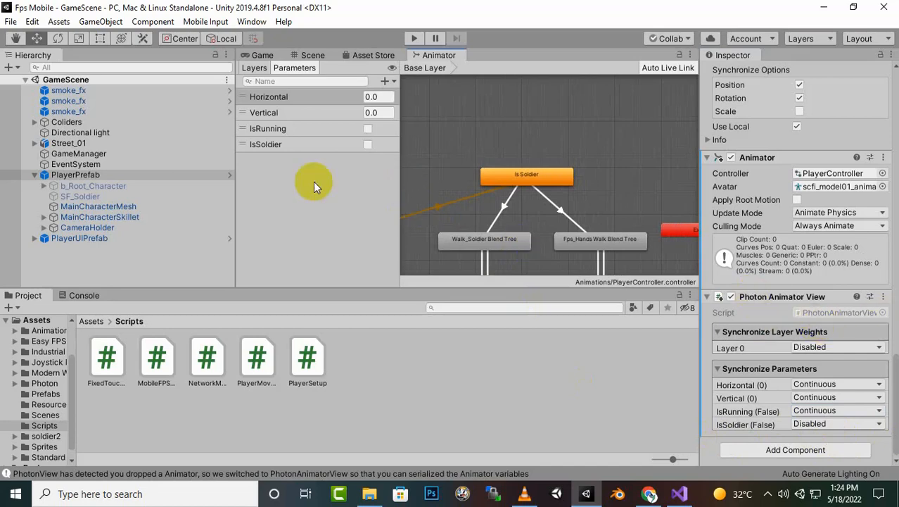
pyautogui.scroll(5, 810, 254)
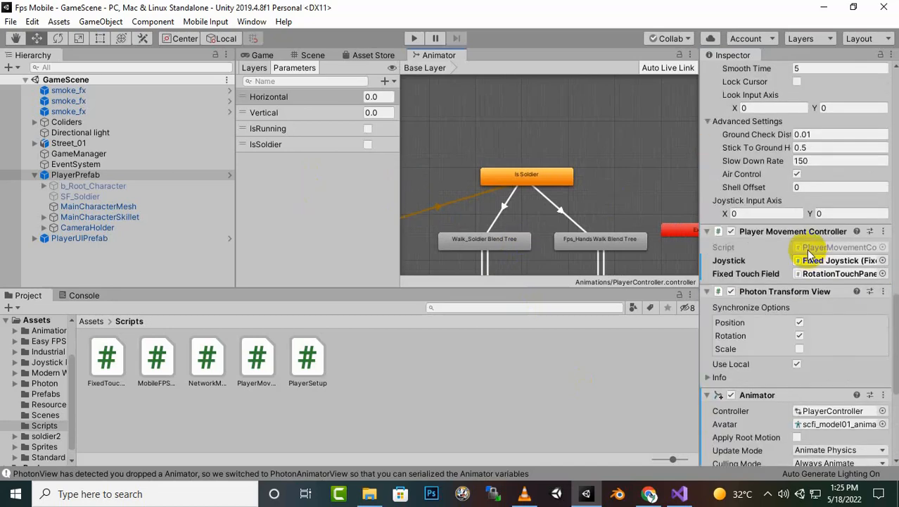
pyautogui.scroll(10, 807, 249)
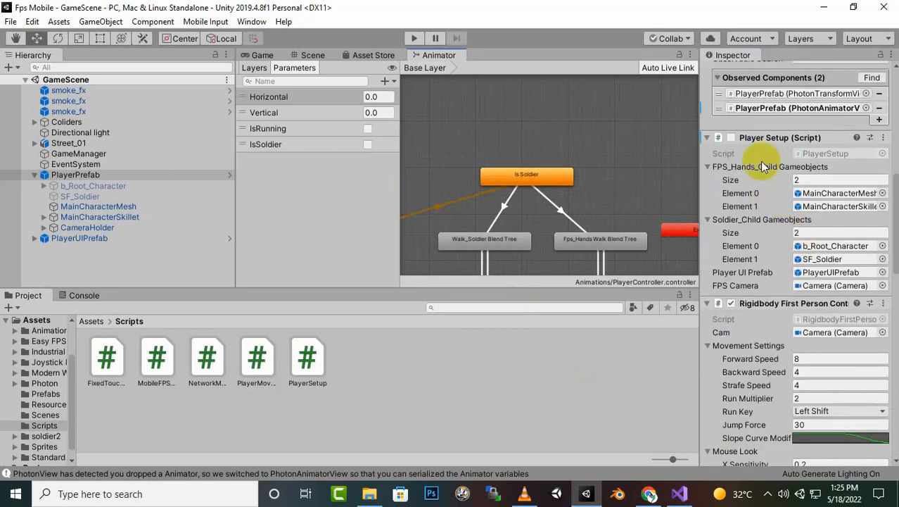
pyautogui.click(731, 139)
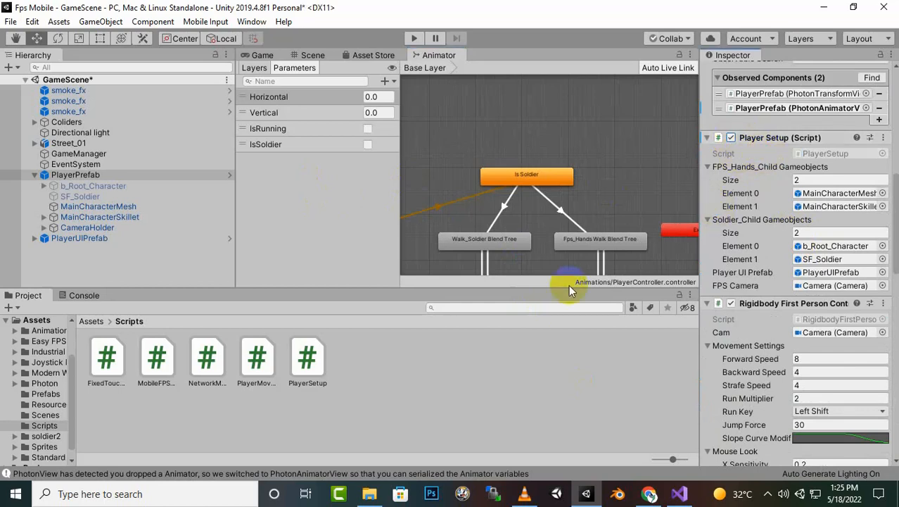
pyautogui.hotkey('ctrl', 's')
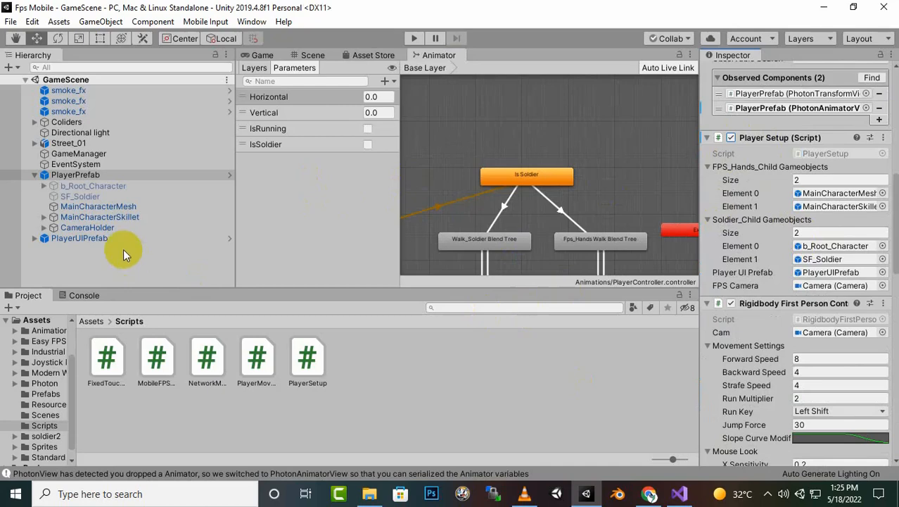
# - Delete PlayerUIPrefab from the scene and activate PlayerPrefab's b_Root_Character and SF_Soldier children
pyautogui.click(95, 240)
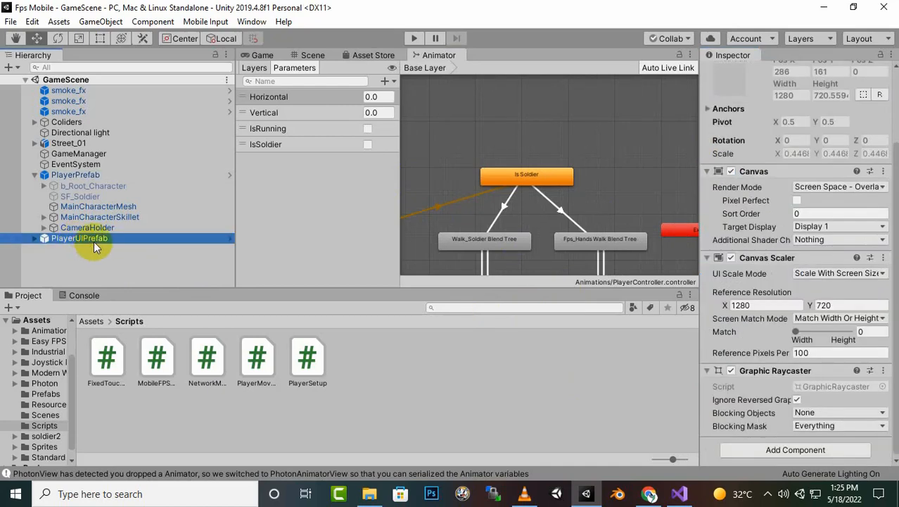
pyautogui.press('Delete')
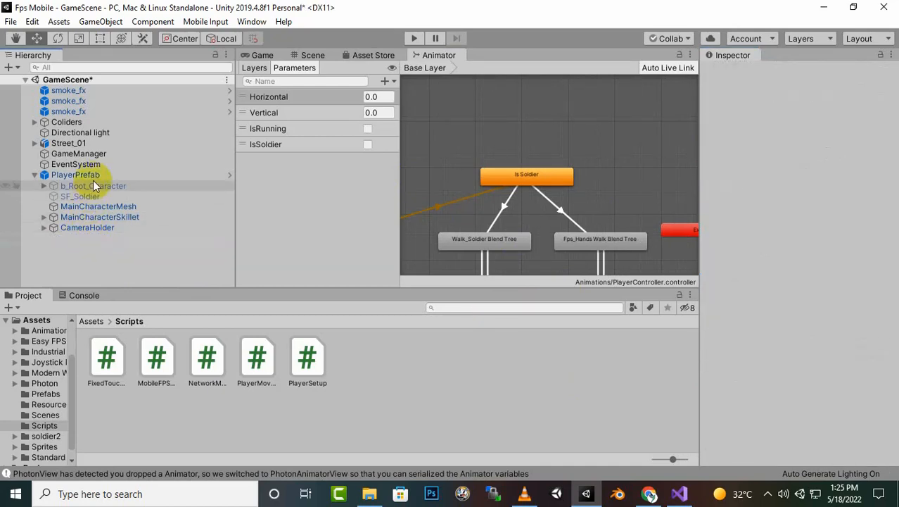
pyautogui.click(93, 176)
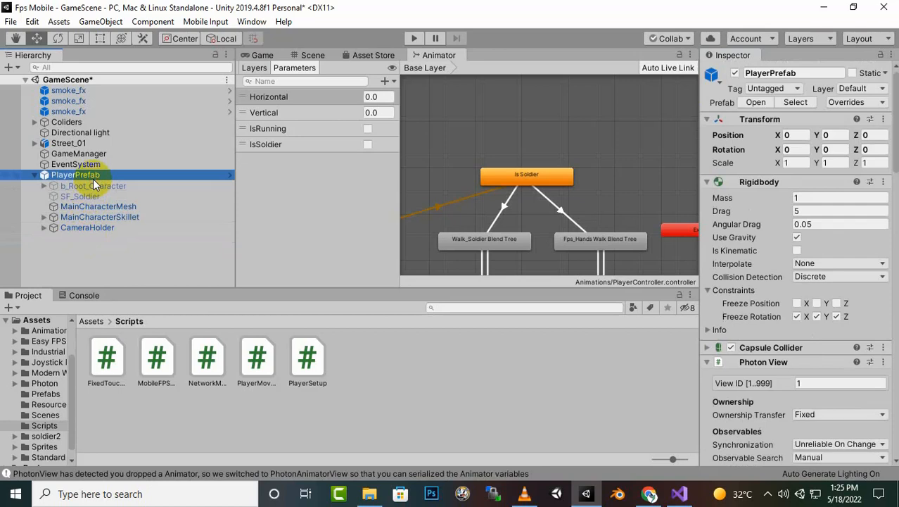
pyautogui.click(92, 188)
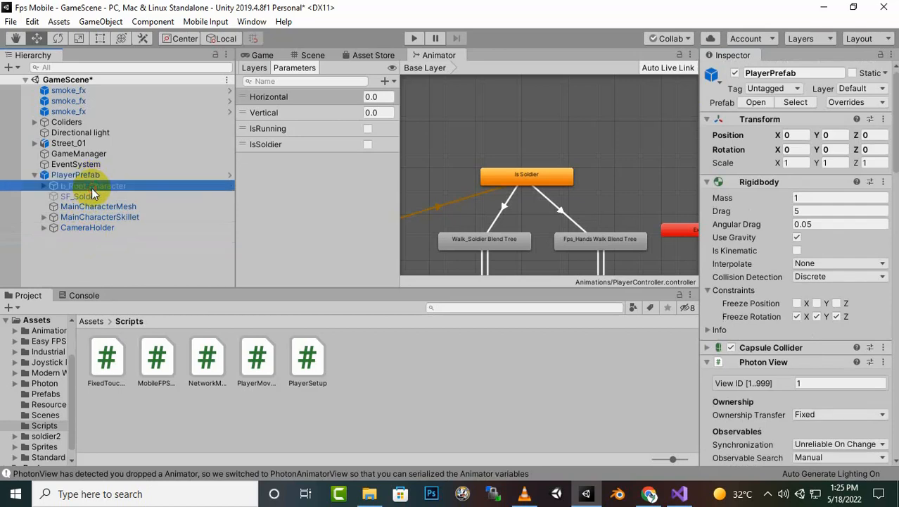
pyautogui.keyDown('shift'); pyautogui.click(80, 196); pyautogui.keyUp('shift')
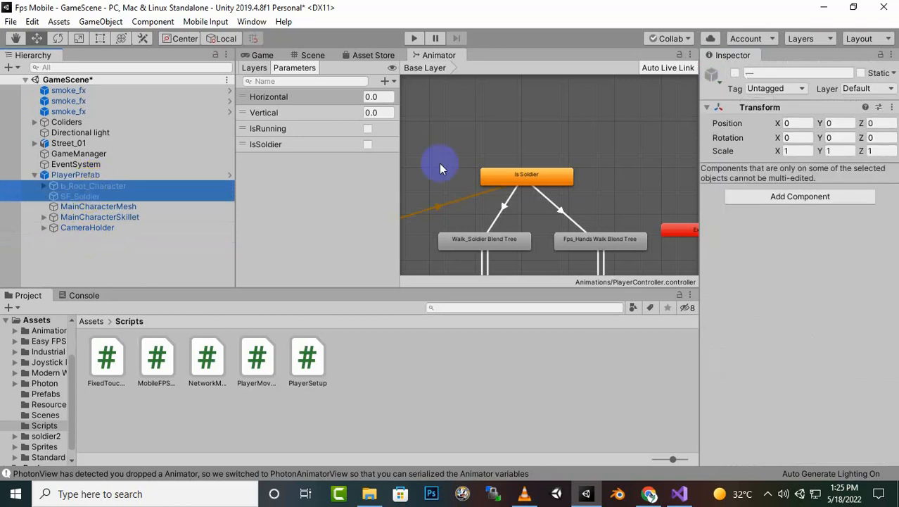
pyautogui.click(734, 73)
# - Apply all of PlayerPrefab's scene overrides to the prefab asset
pyautogui.click(100, 177)
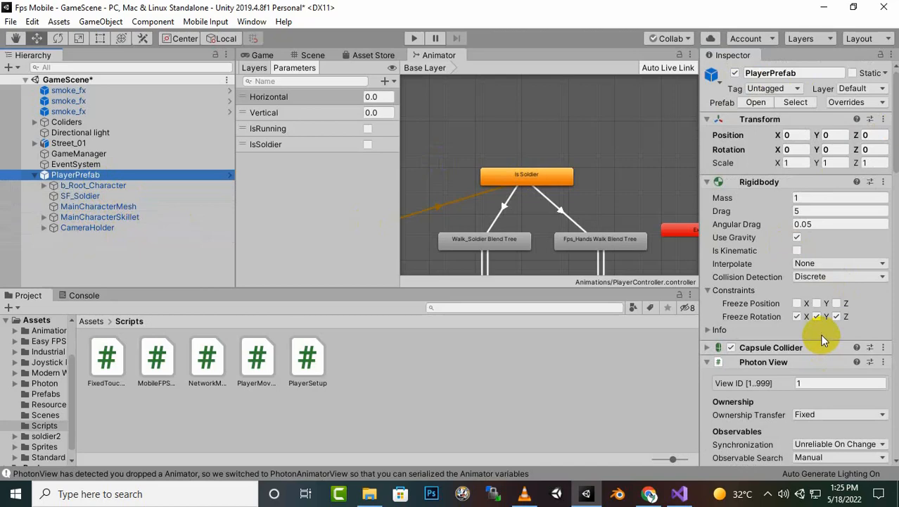
pyautogui.click(848, 104)
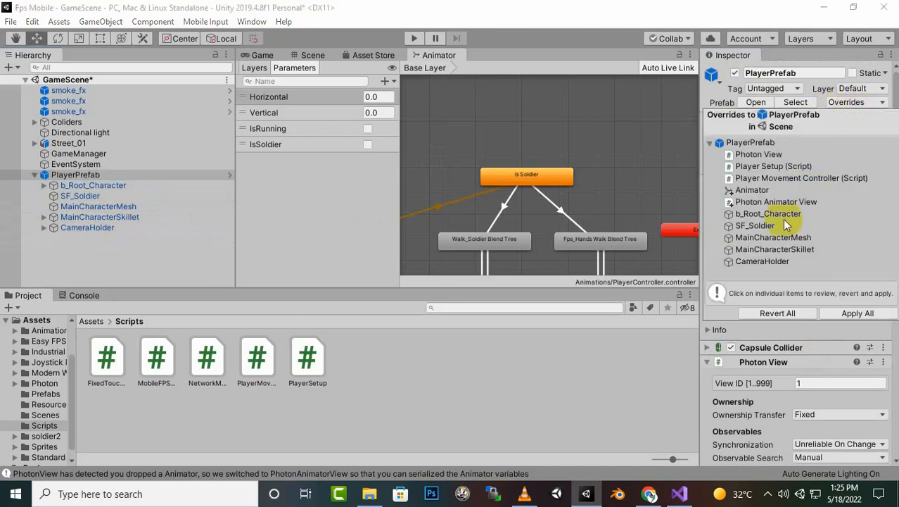
pyautogui.click(868, 314)
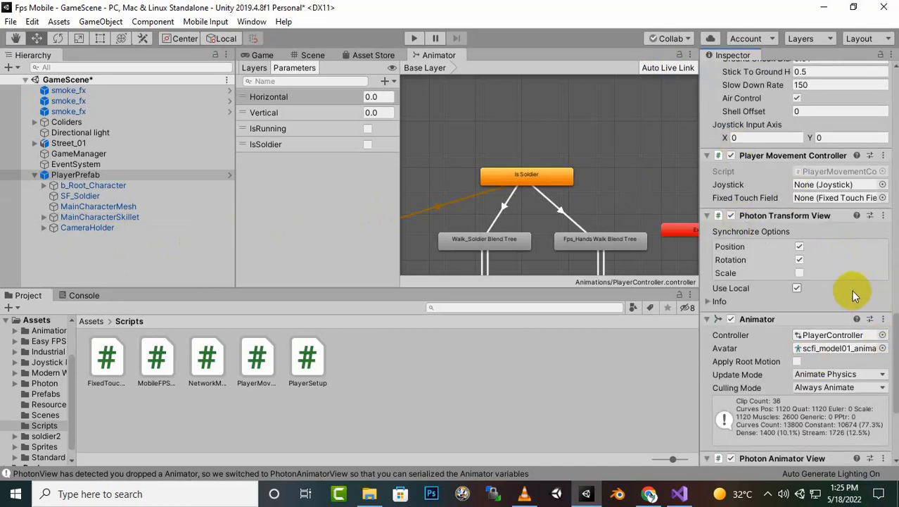
pyautogui.scroll(-5, 818, 260)
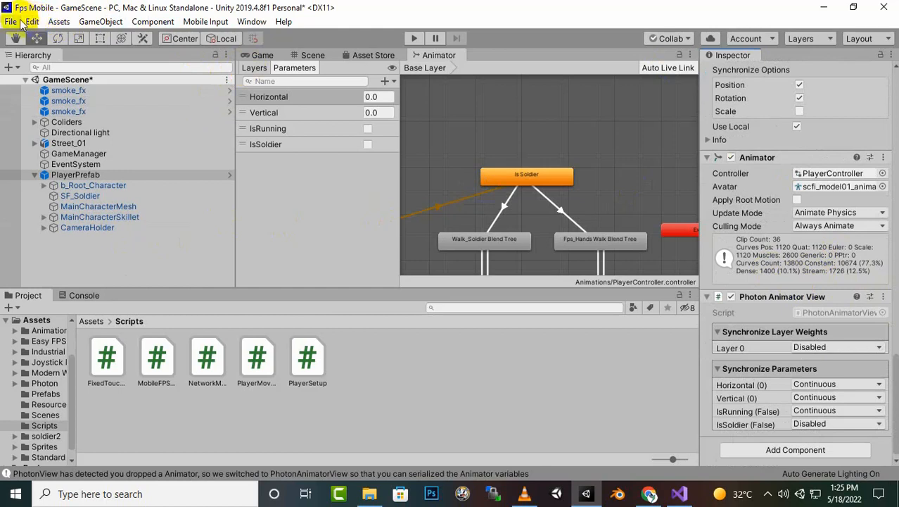
# - Open LobbyScene from the Assets/Scenes folder, saving the changes made to GameScene
pyautogui.click(89, 322)
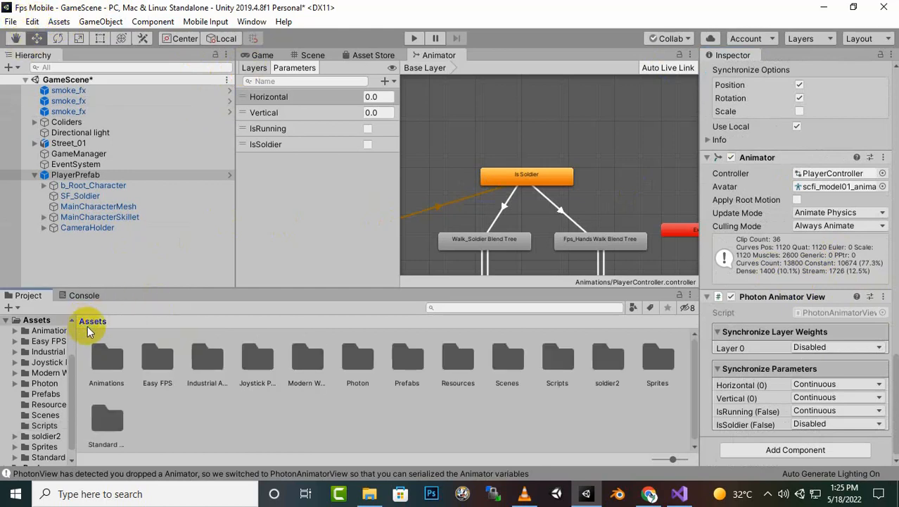
pyautogui.doubleClick(507, 359)
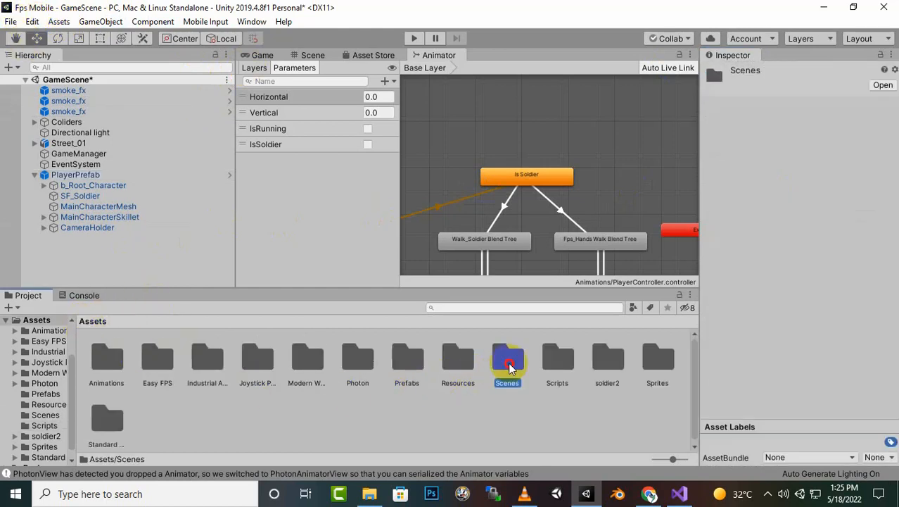
pyautogui.doubleClick(155, 355)
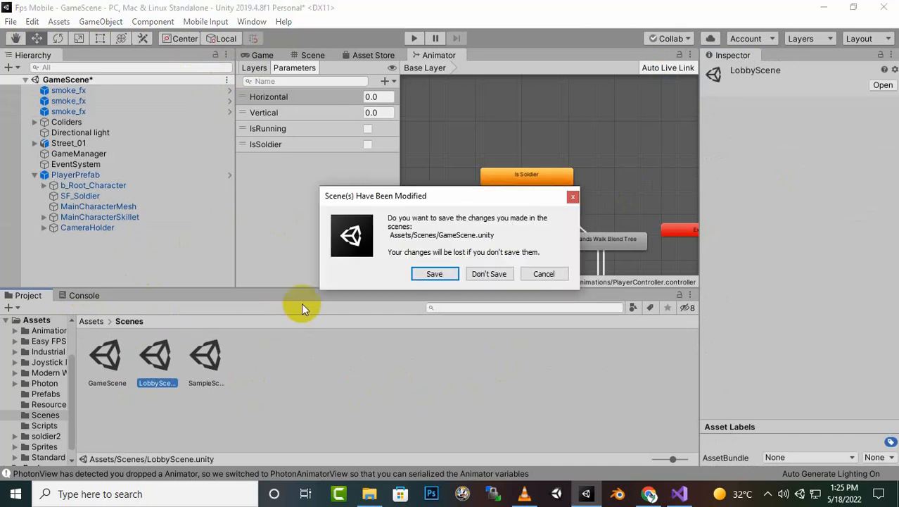
pyautogui.click(431, 274)
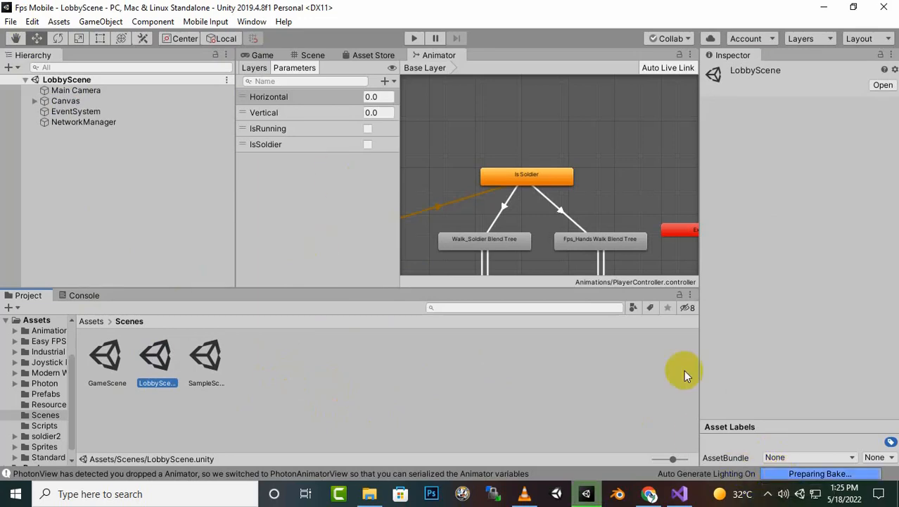
pyautogui.click(768, 493)
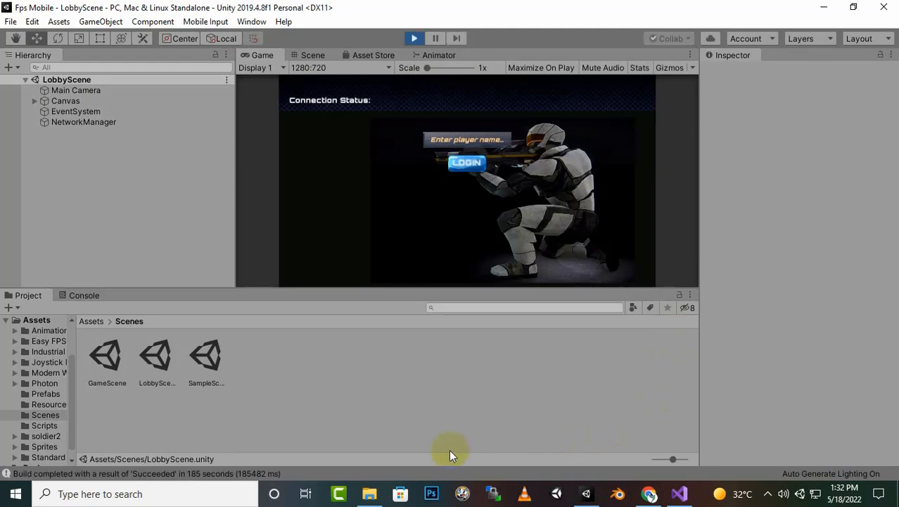
# - Enter a player name on the running game's login screen and log in
pyautogui.click(474, 140)
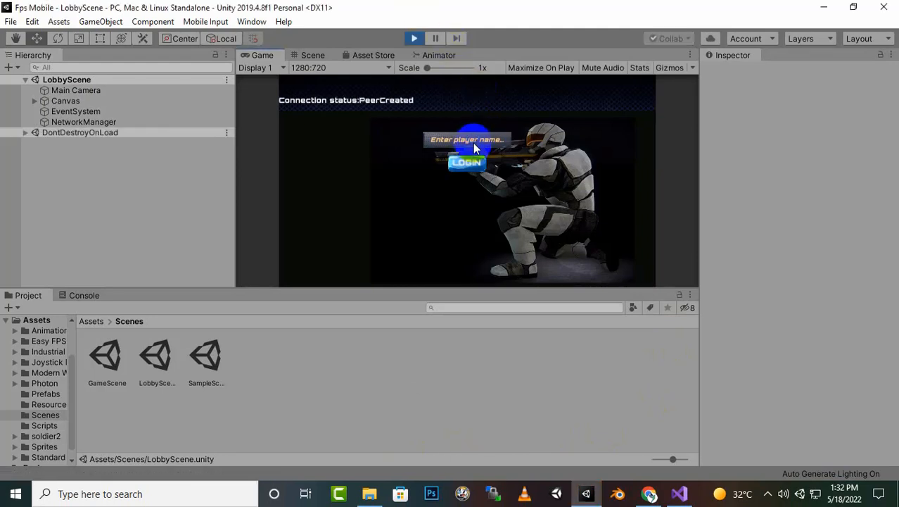
pyautogui.click(473, 143)
pyautogui.click(467, 163)
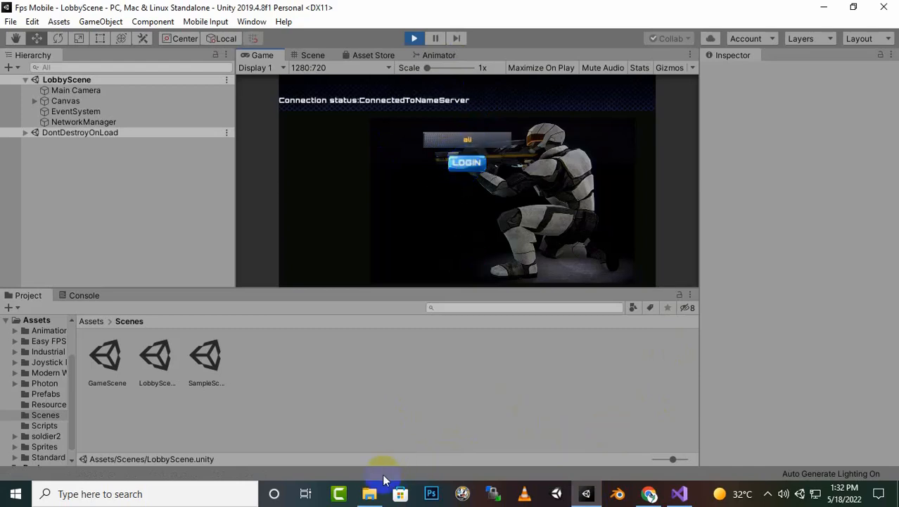
# - Switch to File Explorer, launch Fps Mobile.exe from the build folder and minimize the folder window
pyautogui.click(370, 494)
pyautogui.click(432, 301)
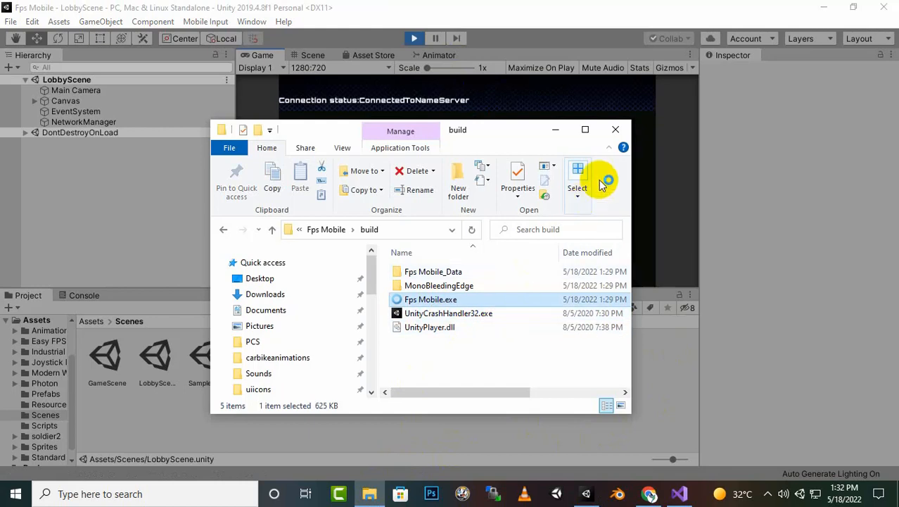
pyautogui.click(556, 132)
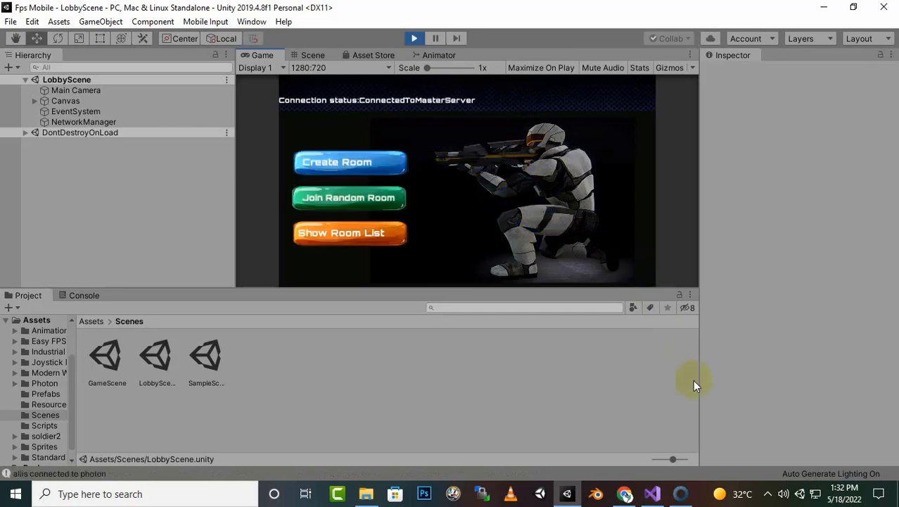
# - Join a random room in the editor's running game
pyautogui.click(376, 201)
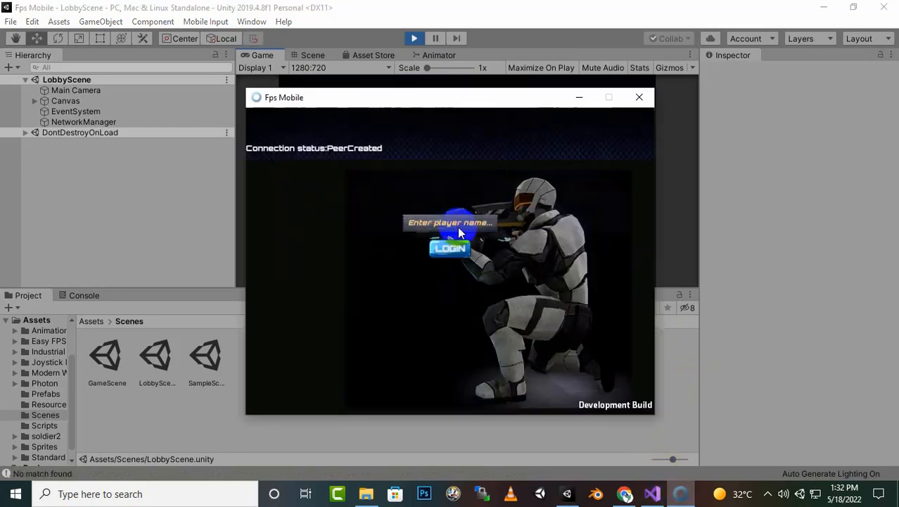
# - Enter a player name in the standalone Fps Mobile build, log in and move its window aside to uncover the editor
pyautogui.click(451, 224)
pyautogui.write('babar')
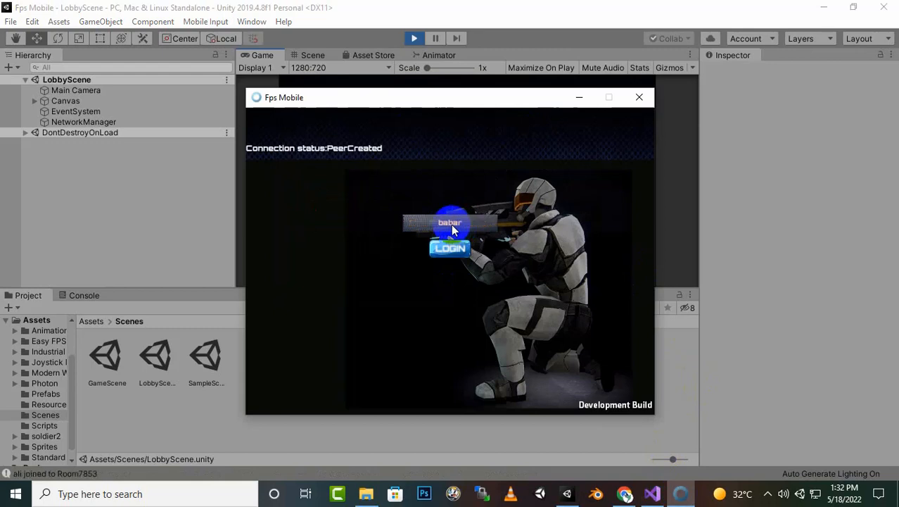
pyautogui.click(456, 251)
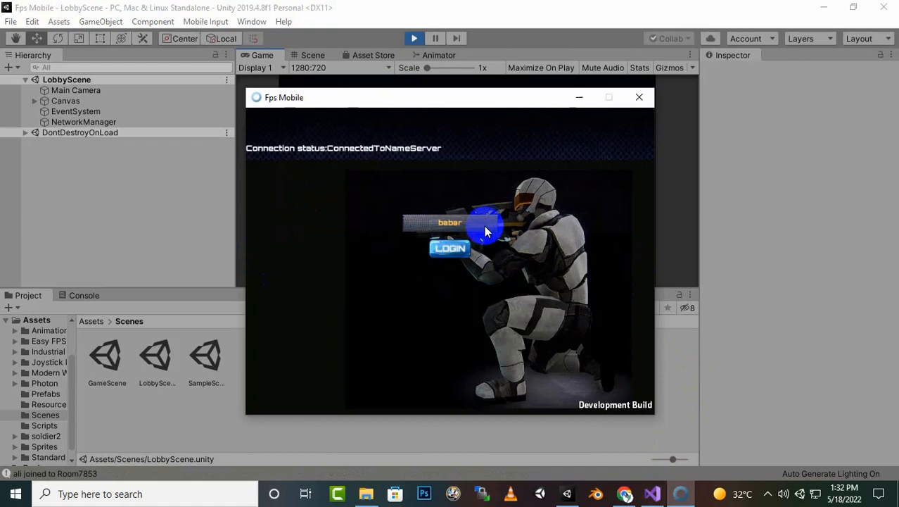
pyautogui.moveTo(493, 102); pyautogui.dragTo(275, 110)
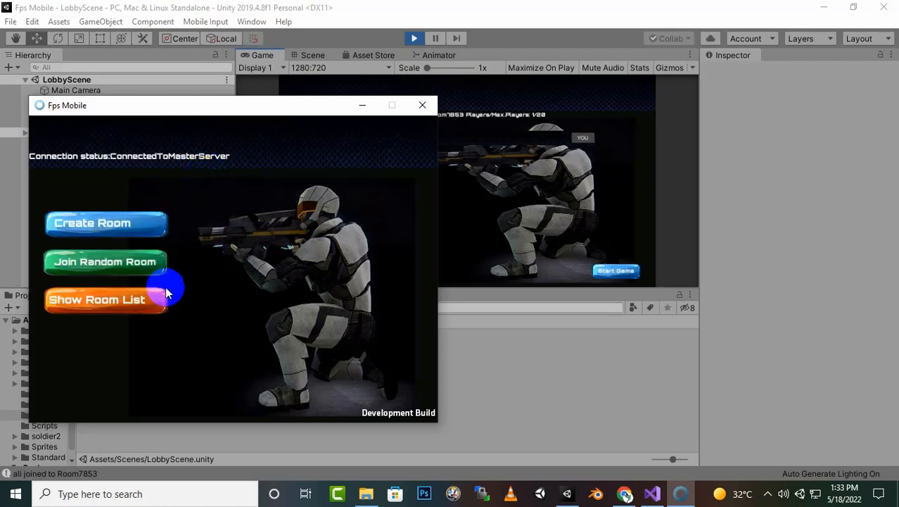
# - Join the listed room from the standalone build's room list and start the game from the editor's room screen
pyautogui.click(111, 304)
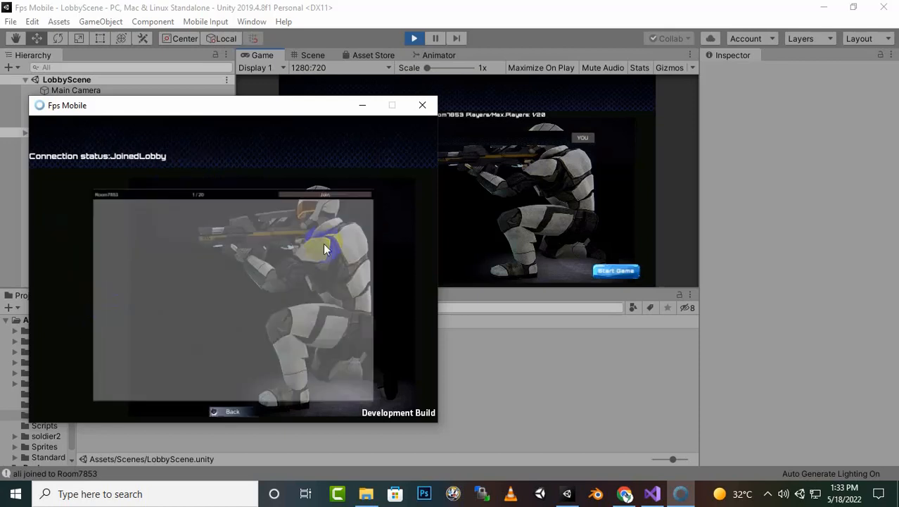
pyautogui.click(333, 195)
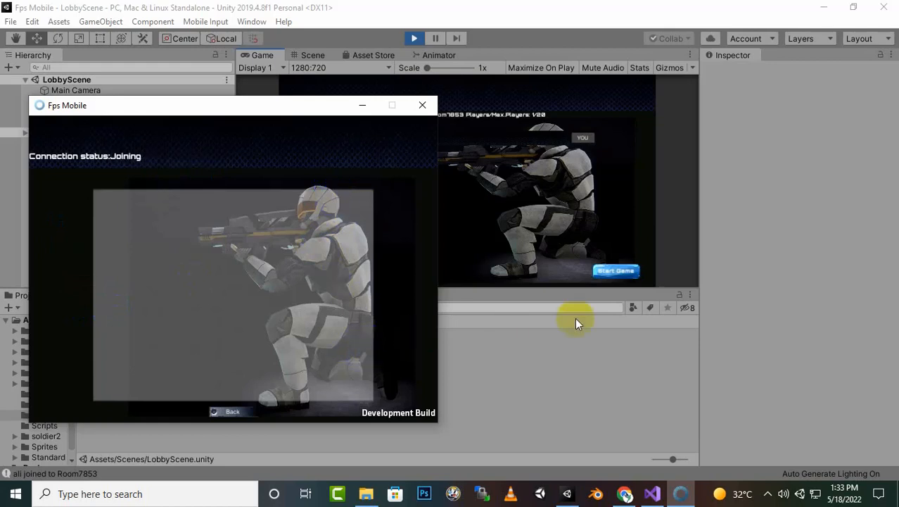
pyautogui.click(625, 273)
pyautogui.click(623, 272)
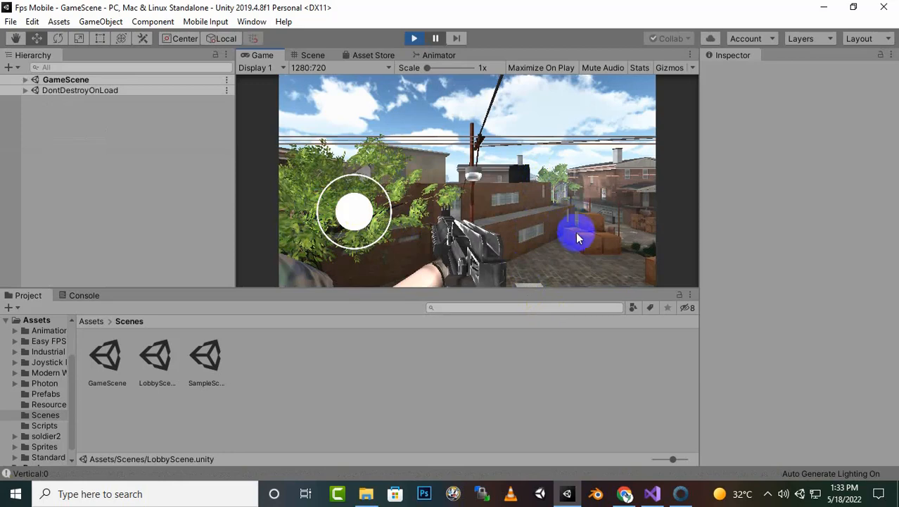
# - Bring the standalone build forward and walk and look around with its player to observe the other player's soldier
pyautogui.click(680, 494)
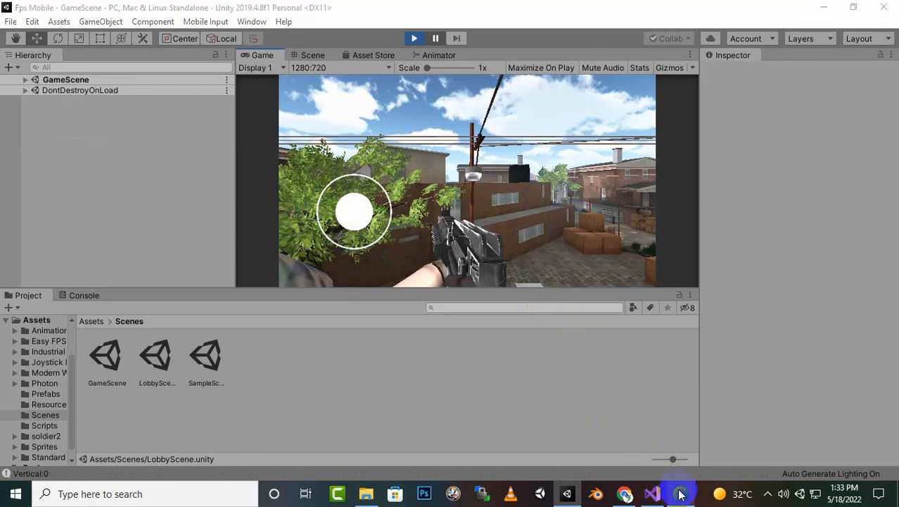
pyautogui.moveTo(110, 338); pyautogui.dragTo(307, 358)
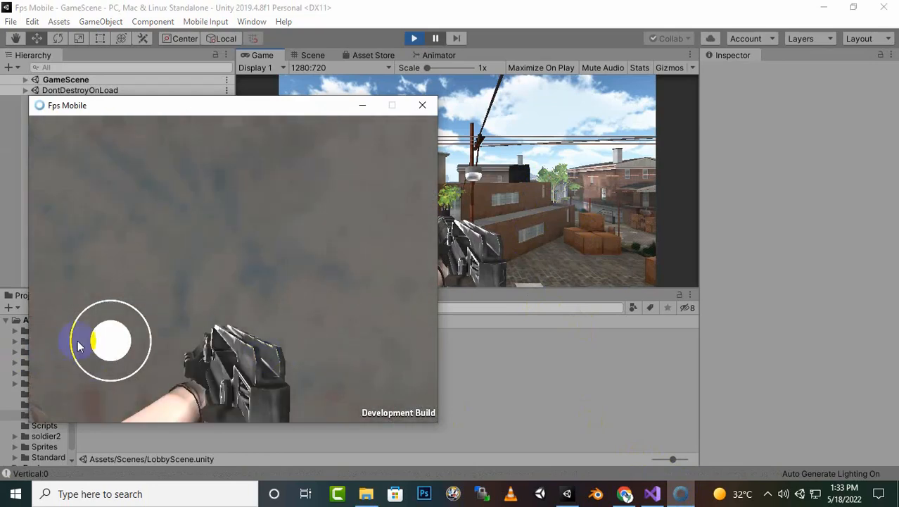
pyautogui.moveTo(79, 344); pyautogui.dragTo(299, 176)
pyautogui.moveTo(82, 365); pyautogui.dragTo(70, 351)
pyautogui.moveTo(337, 200); pyautogui.dragTo(15, 238)
pyautogui.moveTo(334, 225); pyautogui.dragTo(185, 219)
pyautogui.moveTo(138, 325); pyautogui.dragTo(112, 338)
pyautogui.moveTo(311, 246); pyautogui.dragTo(195, 214)
pyautogui.moveTo(112, 334); pyautogui.dragTo(151, 288)
pyautogui.moveTo(113, 316); pyautogui.dragTo(75, 370)
pyautogui.moveTo(259, 280); pyautogui.dragTo(243, 284)
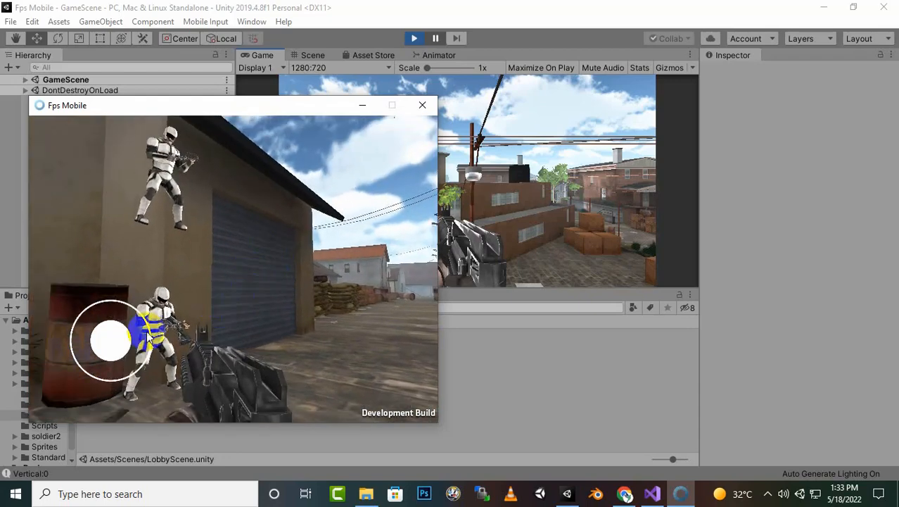
pyautogui.moveTo(126, 325); pyautogui.dragTo(106, 359)
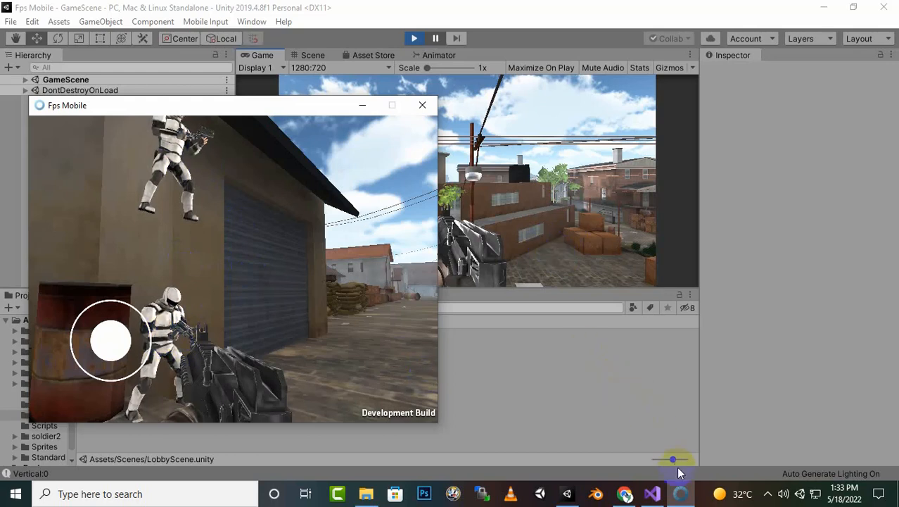
# - Move the standalone Fps Mobile window away from the editor's Game view
pyautogui.moveTo(680, 494)
pyautogui.click(688, 443)
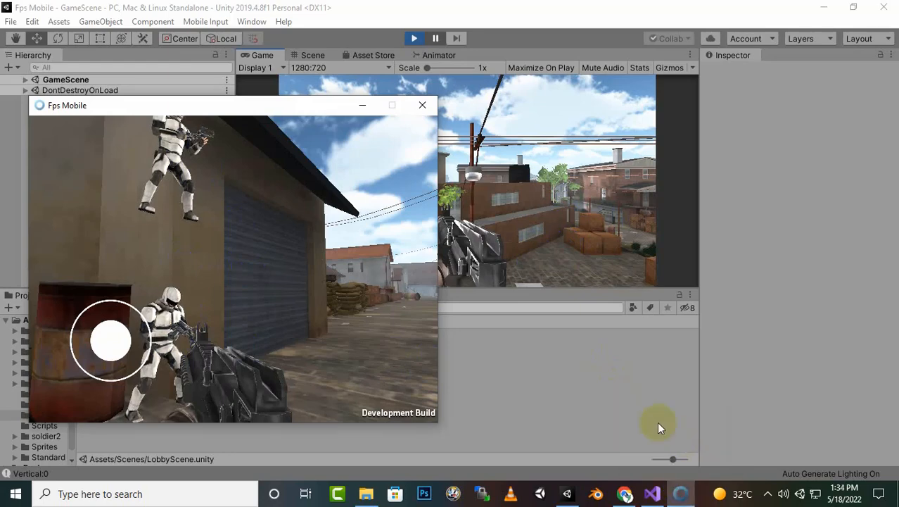
pyautogui.moveTo(251, 105); pyautogui.dragTo(467, 104)
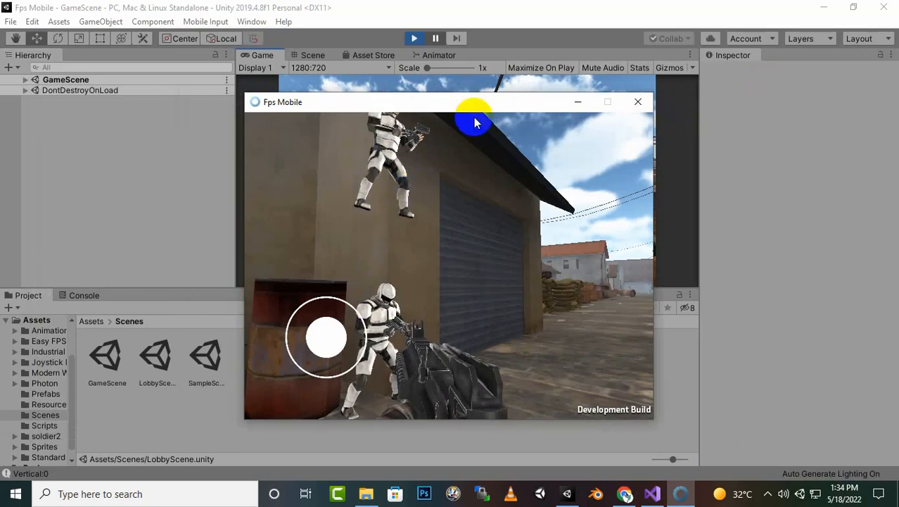
pyautogui.moveTo(485, 111); pyautogui.dragTo(707, 163)
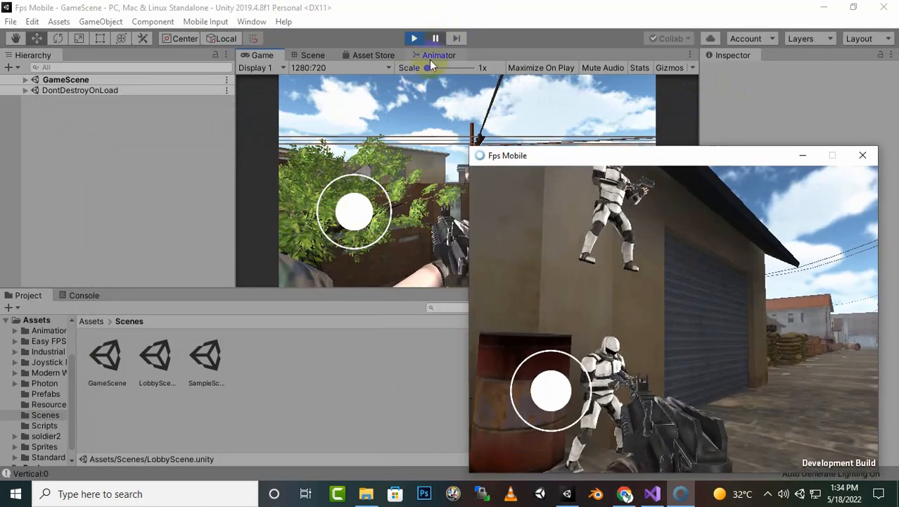
# - Review the editor's Console messages and the scene-loading error, clear them and stop the running game
pyautogui.click(86, 295)
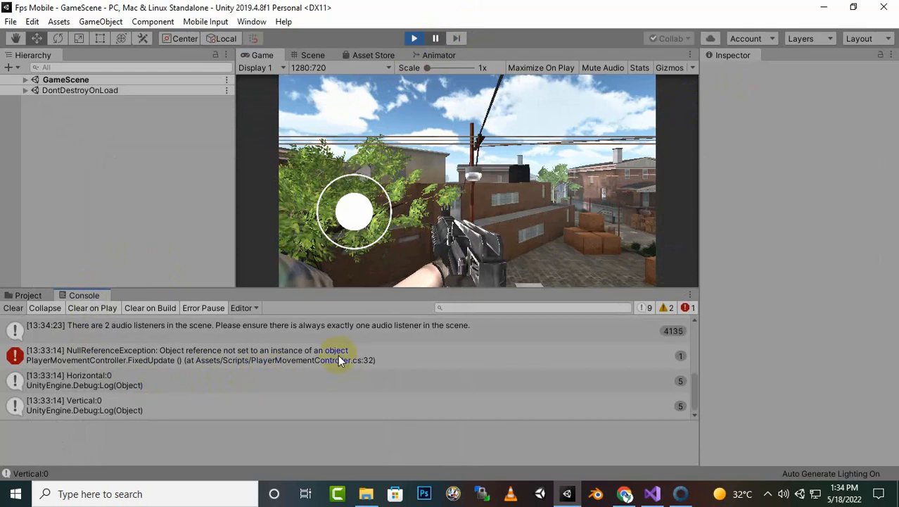
pyautogui.click(12, 309)
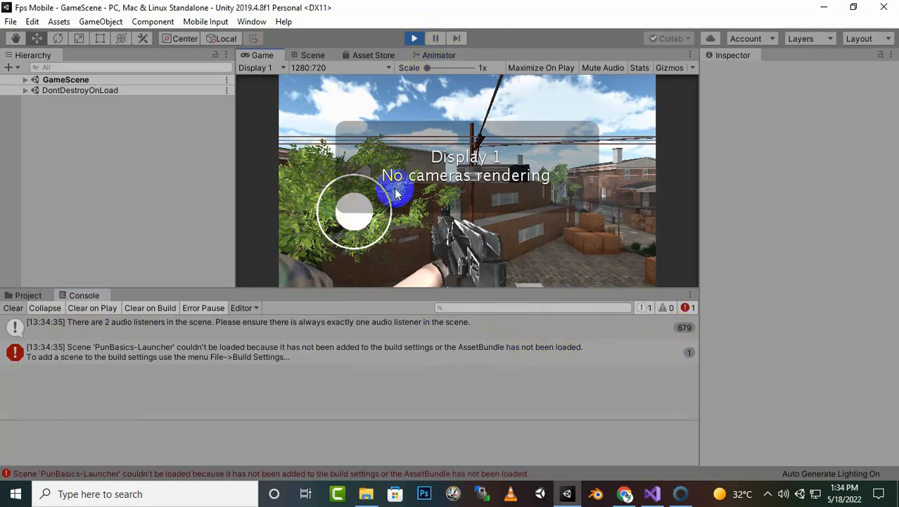
pyautogui.click(477, 186)
pyautogui.click(448, 127)
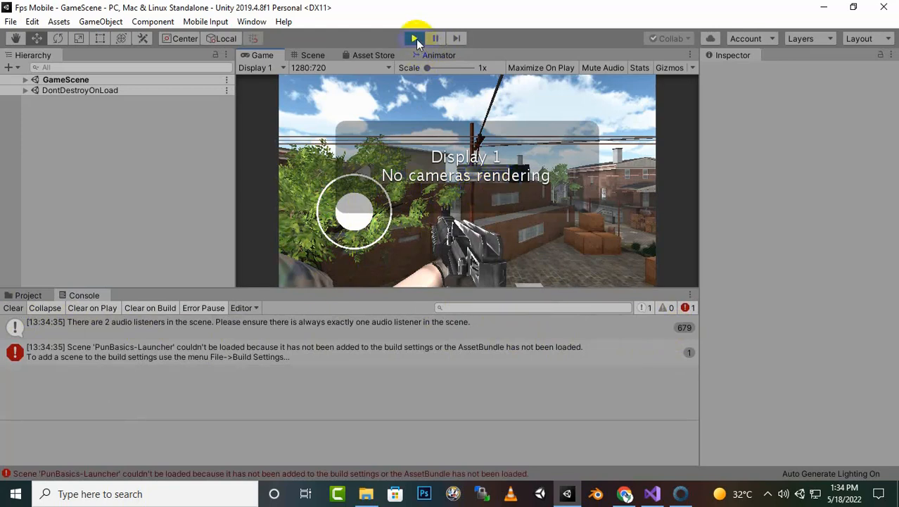
pyautogui.click(195, 355)
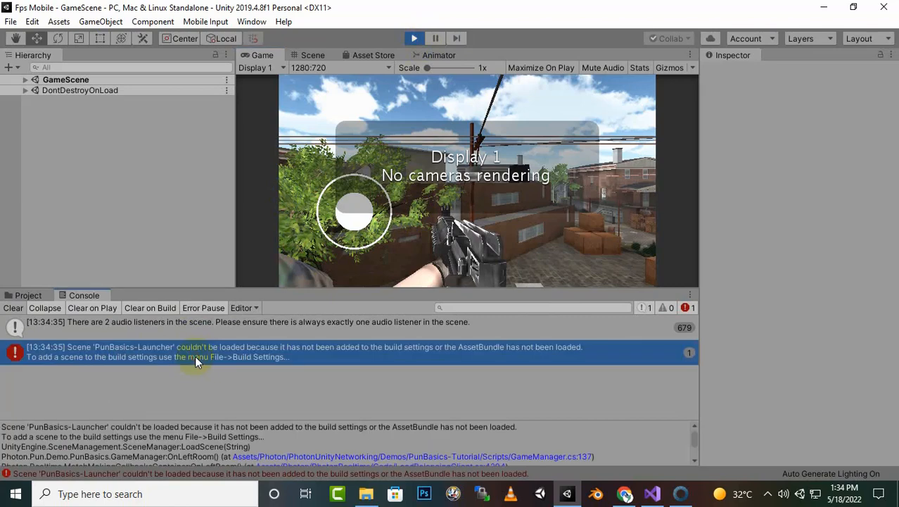
pyautogui.click(14, 308)
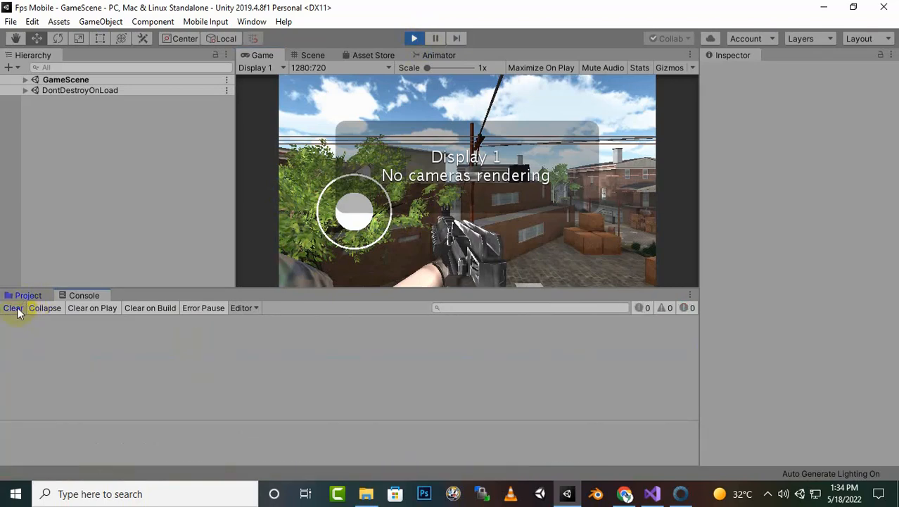
pyautogui.click(414, 40)
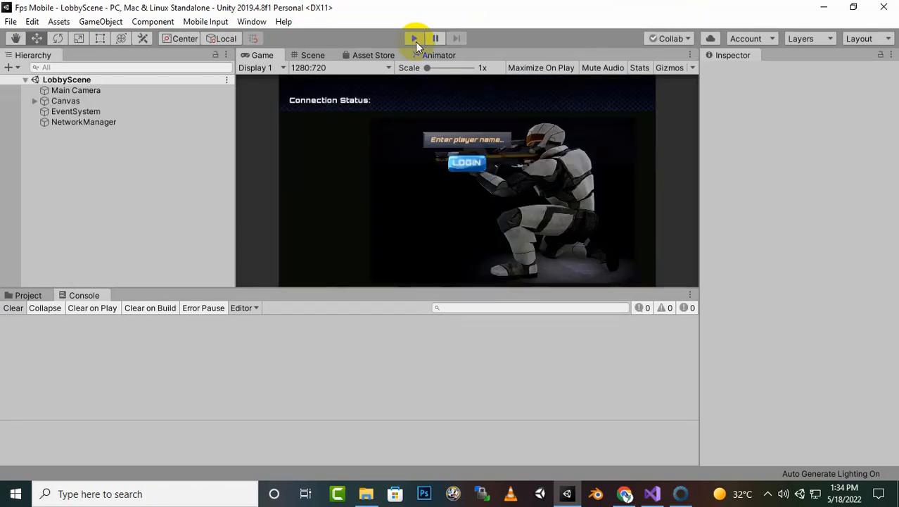
# - Open GameScene from the Assets/Scenes folder
pyautogui.click(29, 296)
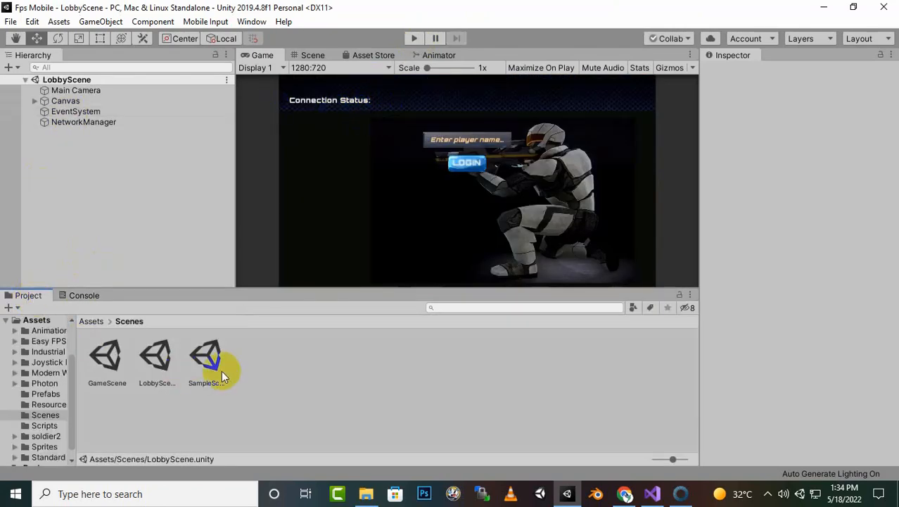
pyautogui.click(121, 361)
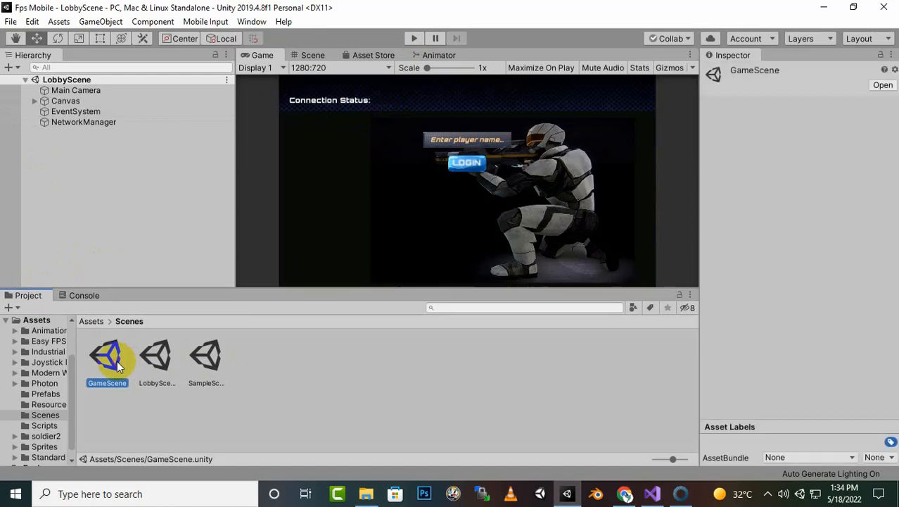
pyautogui.doubleClick(118, 365)
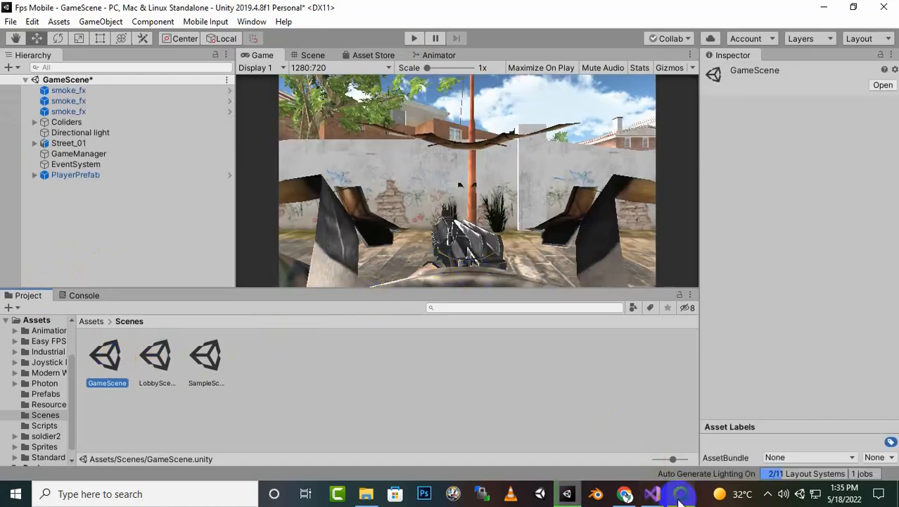
# - Switch to the standalone build, move its player with the joystick and close the game window
pyautogui.click(680, 495)
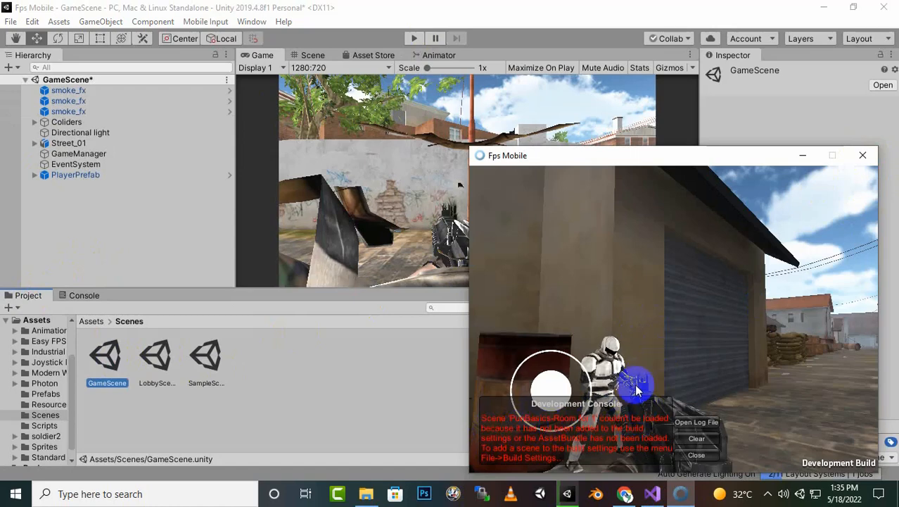
pyautogui.click(543, 381)
pyautogui.click(547, 398)
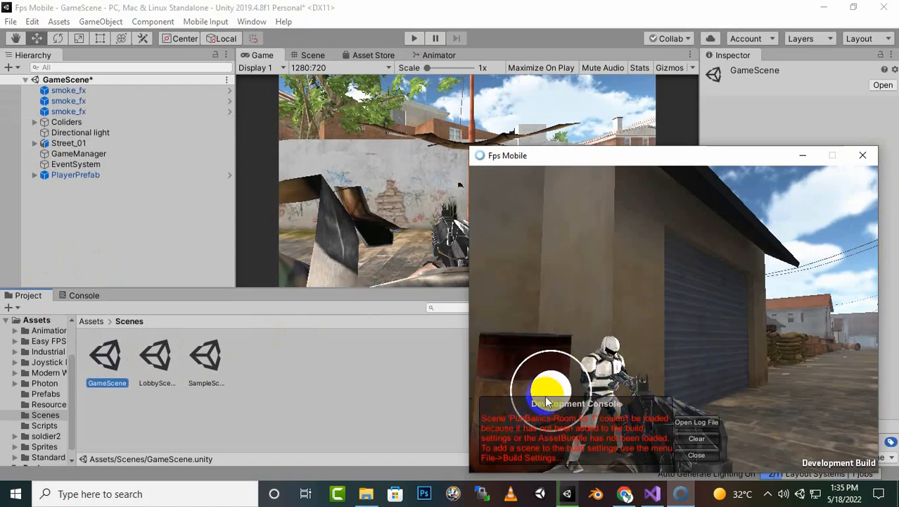
pyautogui.moveTo(551, 398); pyautogui.dragTo(572, 395)
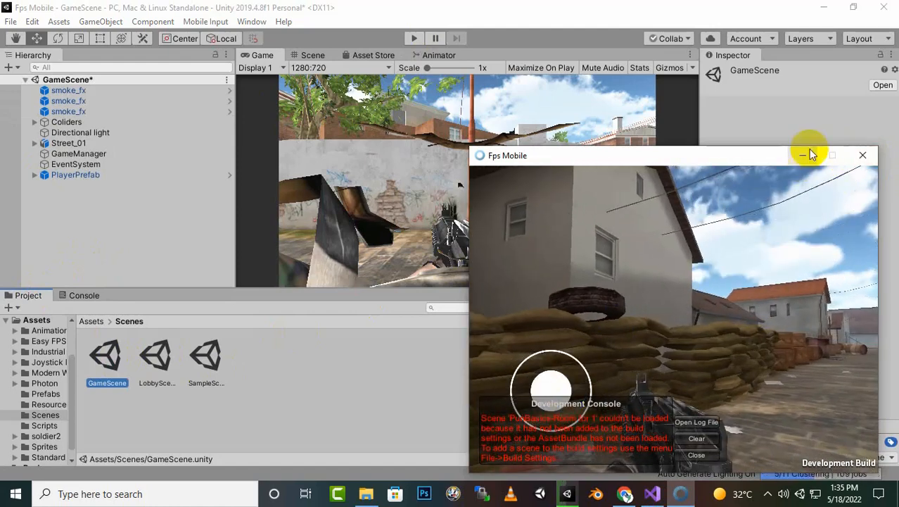
pyautogui.click(868, 160)
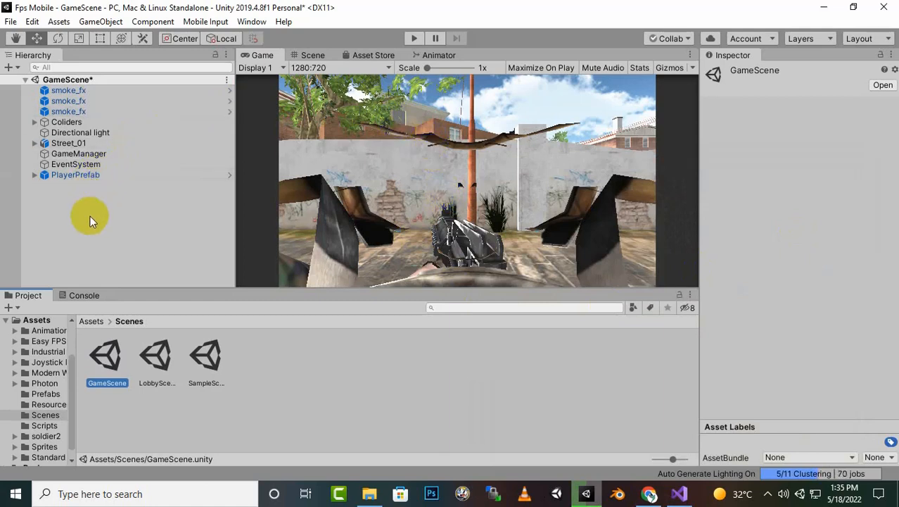
# - Review PlayerPrefab's Photon and Animator components and delete the PlayerPrefab instance from GameScene
pyautogui.click(87, 179)
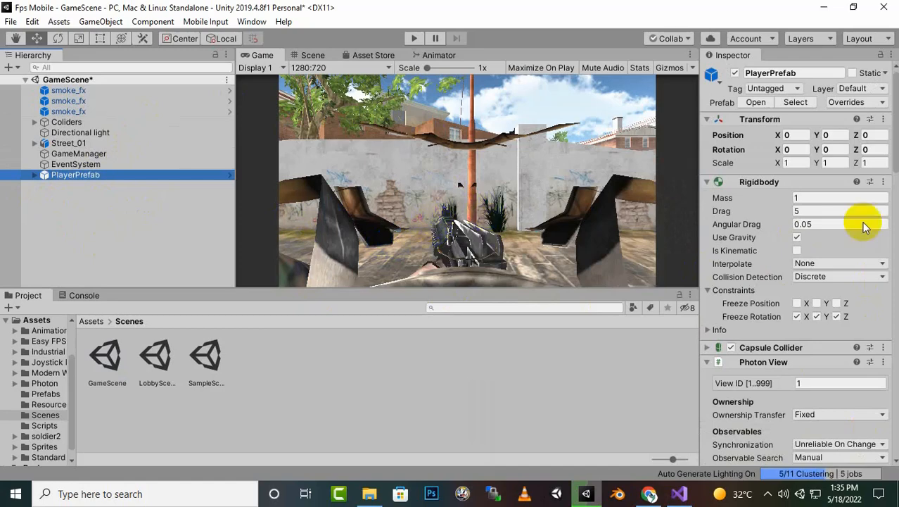
pyautogui.scroll(-10, 861, 229)
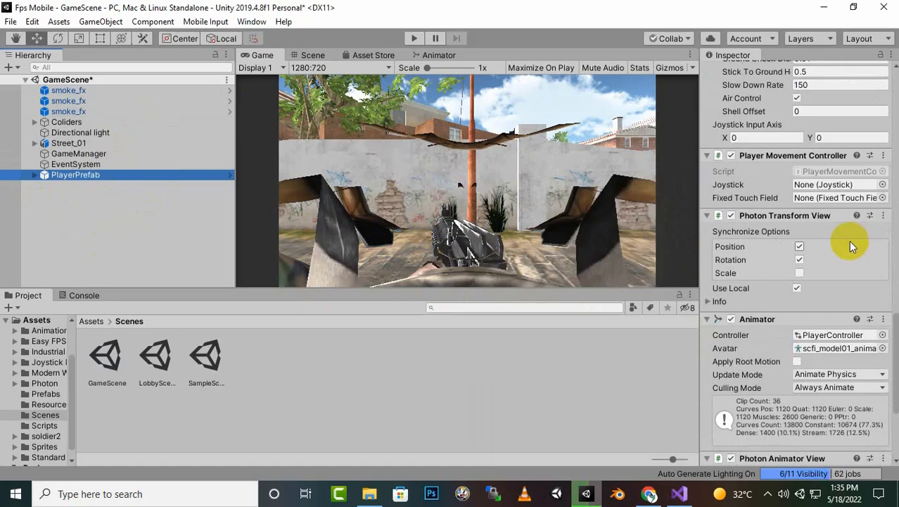
pyautogui.scroll(-5, 850, 241)
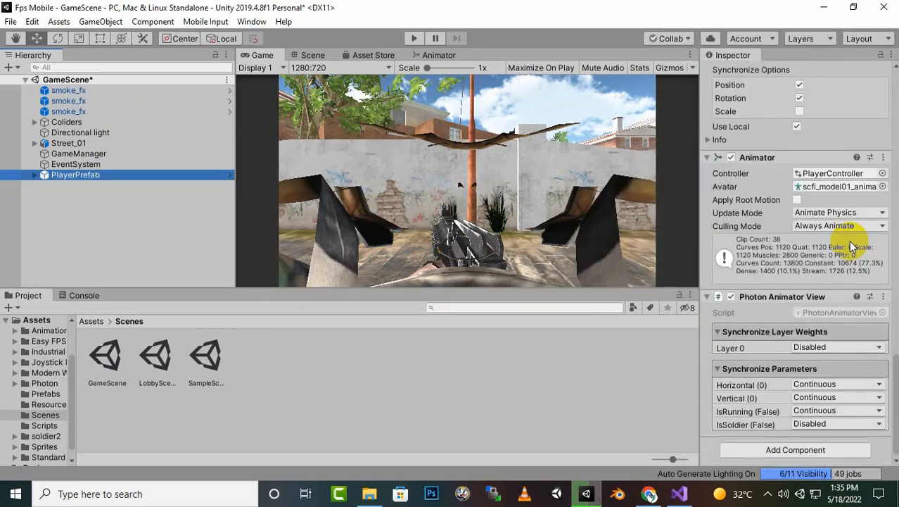
pyautogui.press('Delete')
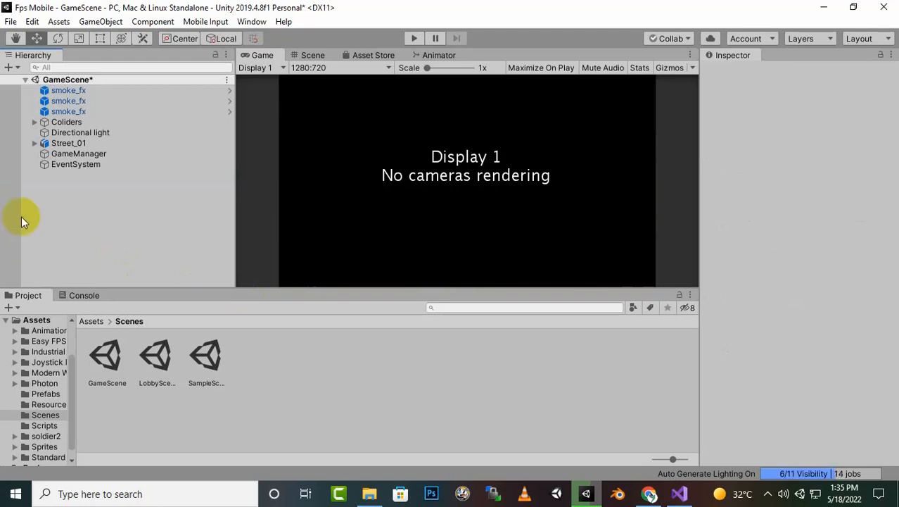
# - Open LobbyScene and save the changes made to GameScene
pyautogui.doubleClick(161, 358)
pyautogui.click(433, 274)
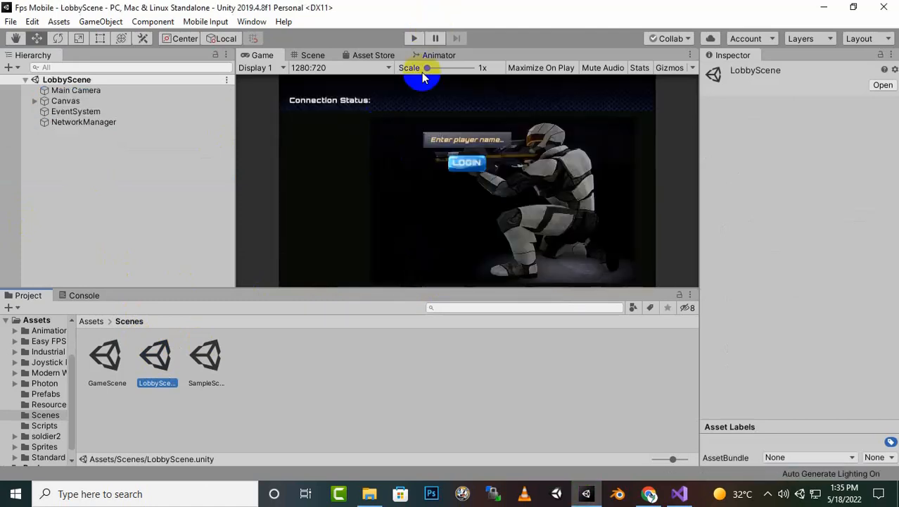
pyautogui.click(414, 38)
pyautogui.click(317, 143)
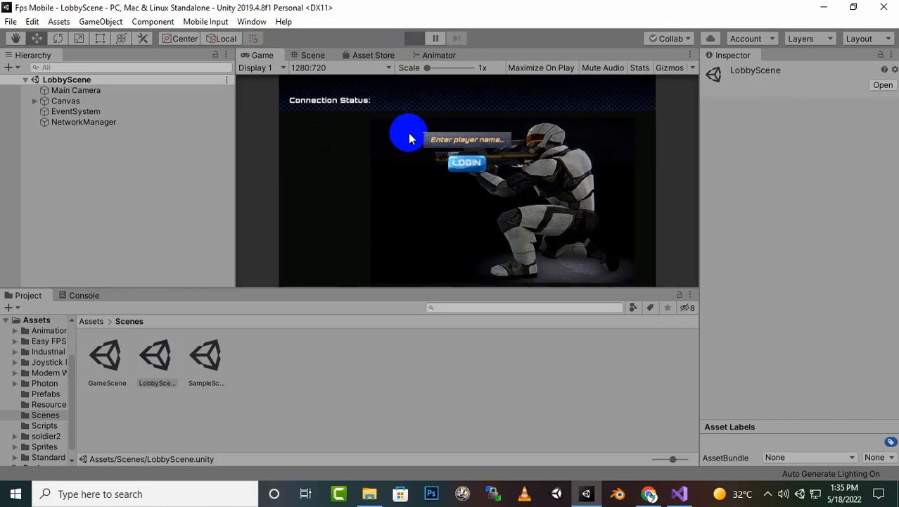
pyautogui.click(413, 38)
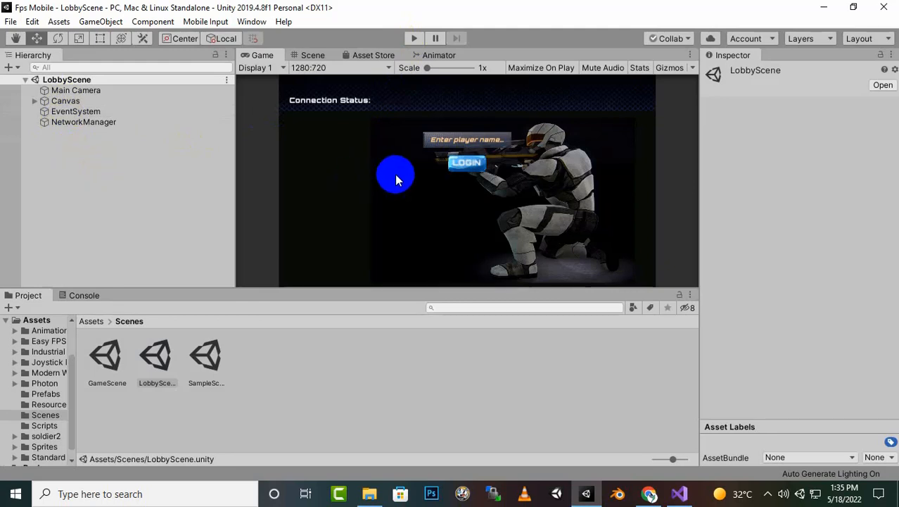
# - Start play mode from LobbyScene and launch Fps Mobile.exe from the build folder
pyautogui.click(411, 40)
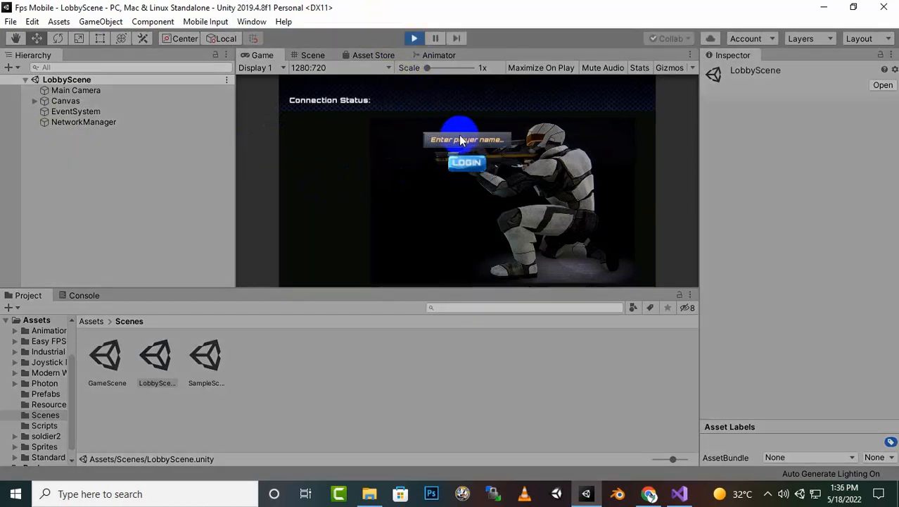
pyautogui.click(371, 493)
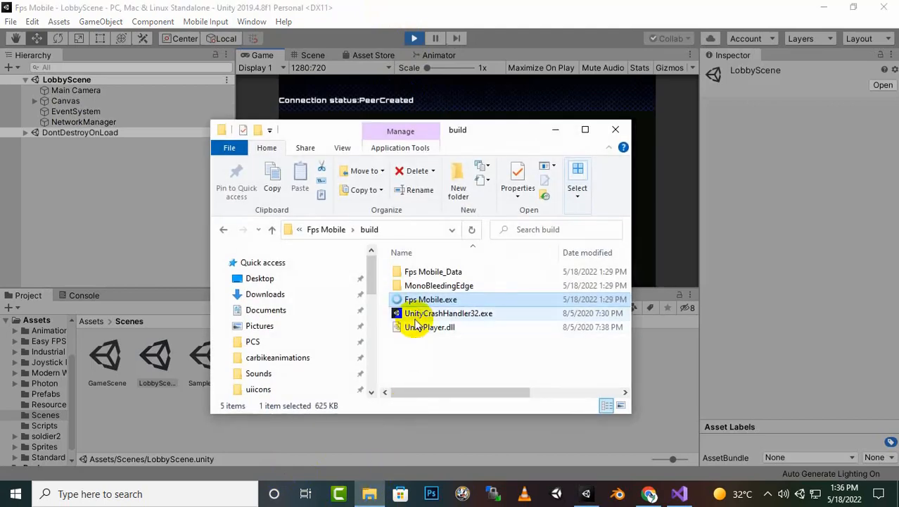
pyautogui.click(723, 269)
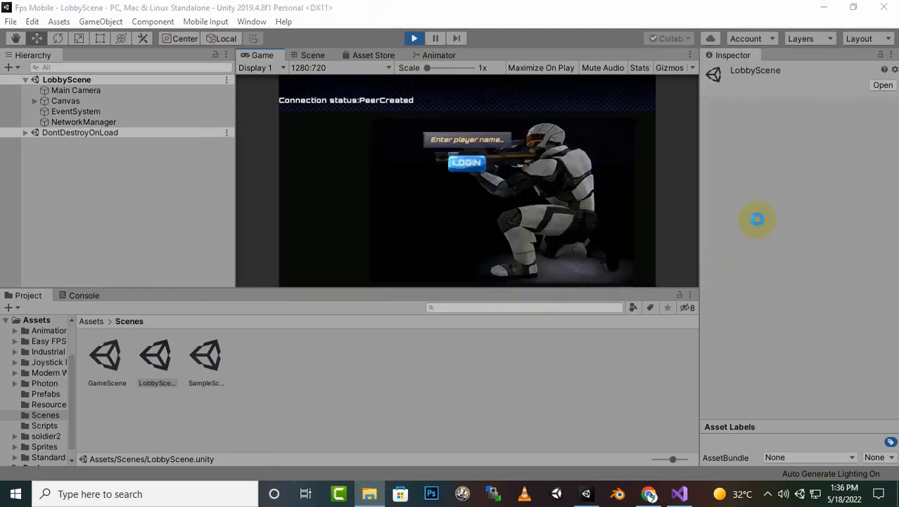
# - Log in with a player name in both the editor and the standalone build, and move the build window aside
pyautogui.click(481, 139)
pyautogui.write('w')
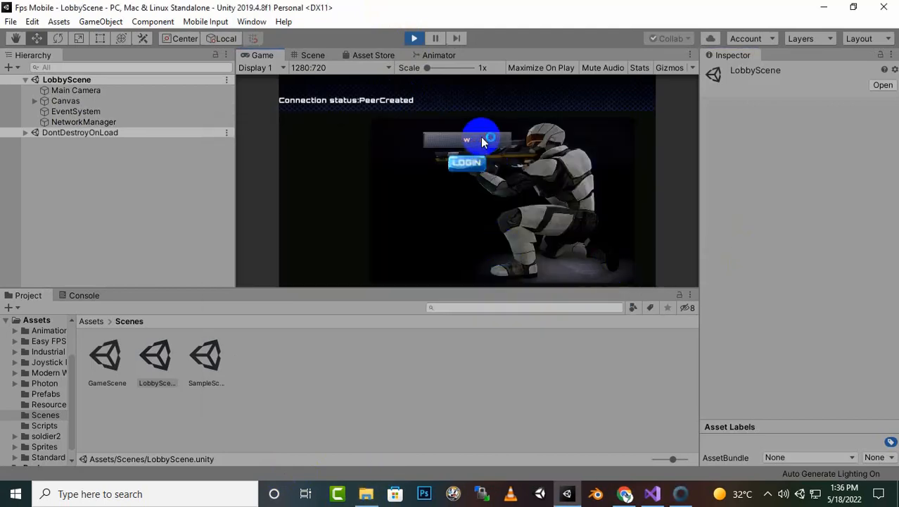
pyautogui.write('aqas')
pyautogui.click(467, 165)
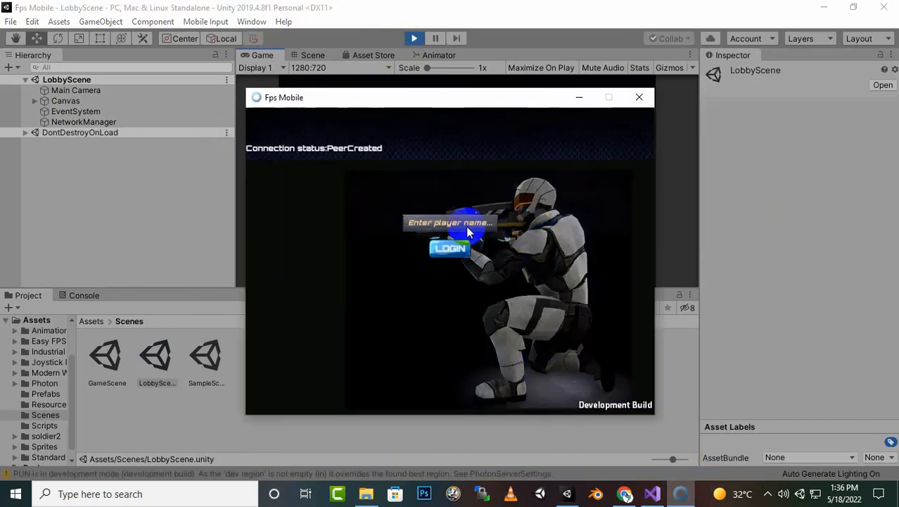
pyautogui.click(466, 226)
pyautogui.write('ali')
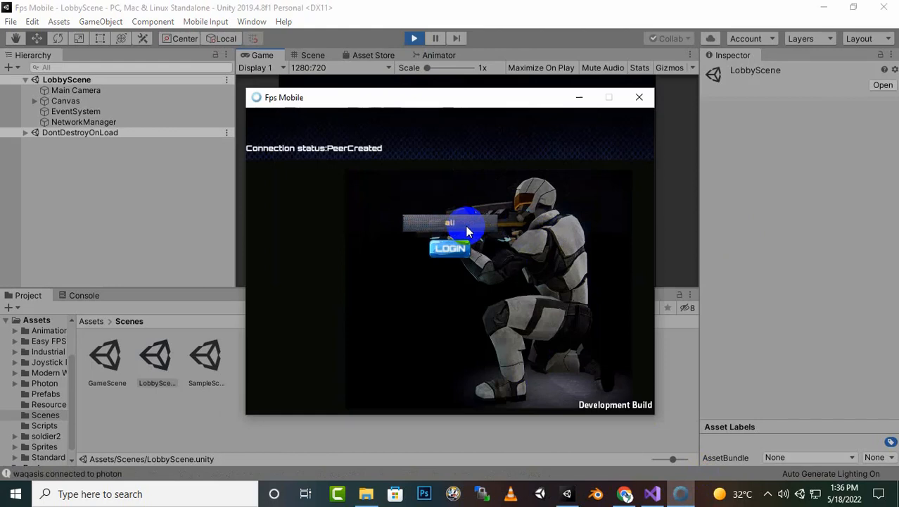
pyautogui.click(461, 251)
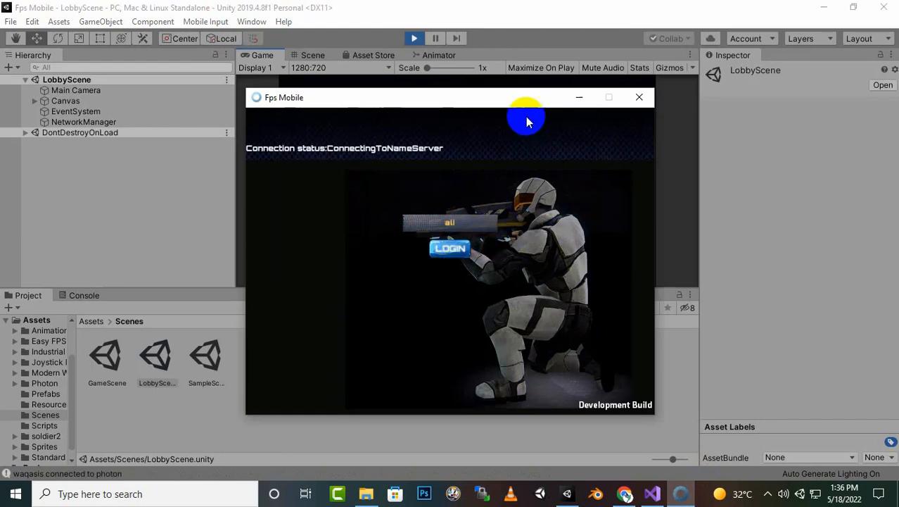
pyautogui.moveTo(528, 122); pyautogui.dragTo(732, 153)
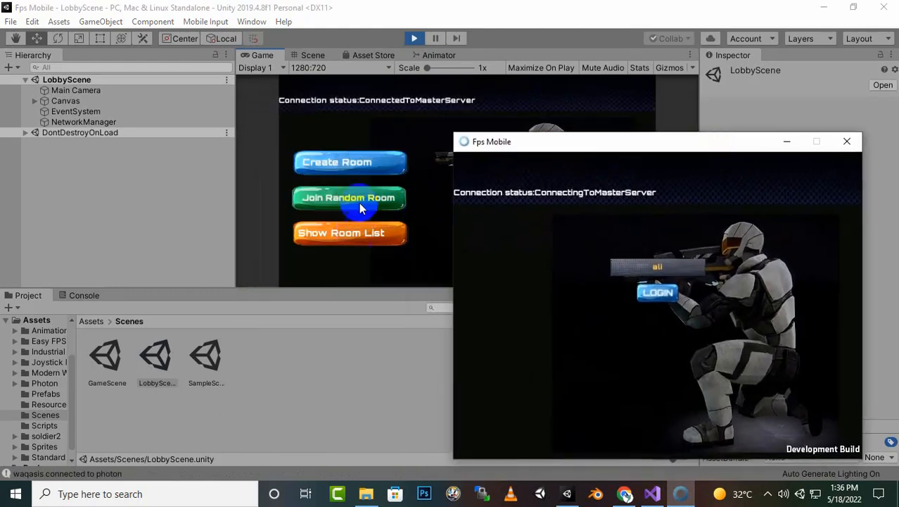
# - Join a random room in the editor and join Room7785 from the room list in the standalone build
pyautogui.click(360, 207)
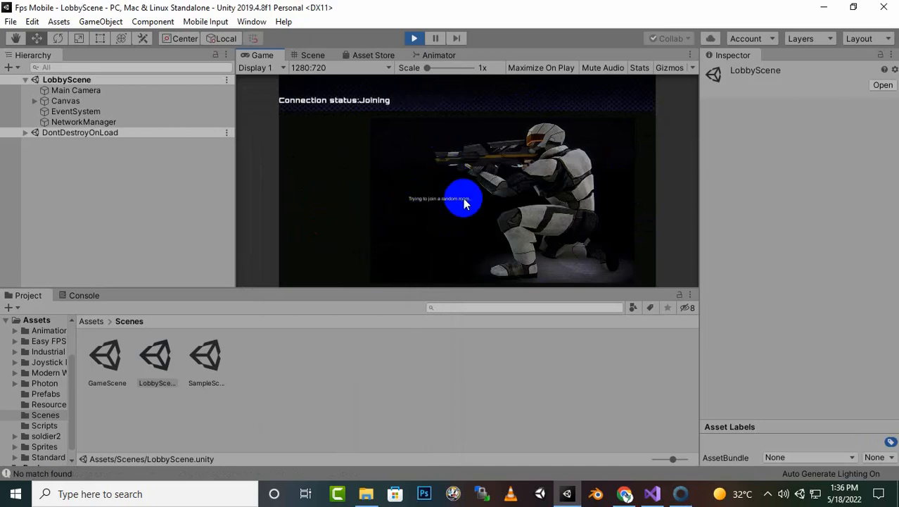
pyautogui.click(681, 493)
pyautogui.click(566, 342)
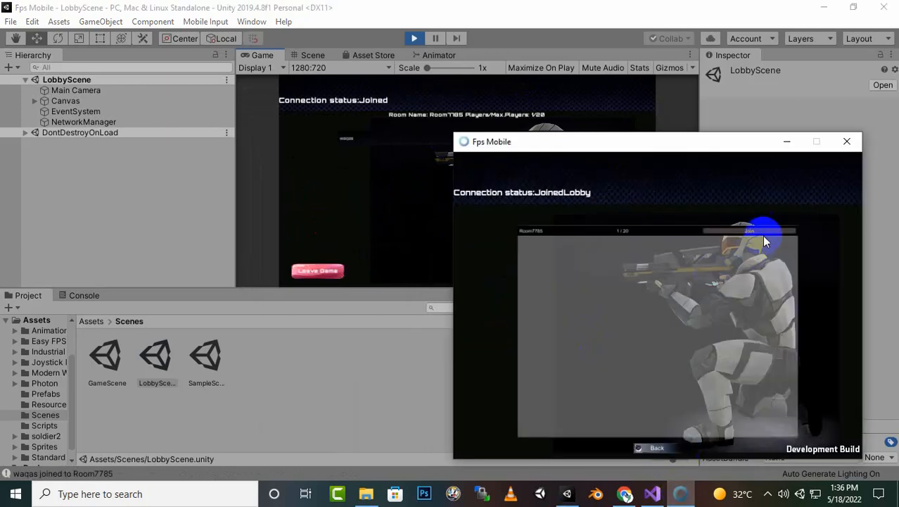
pyautogui.click(762, 231)
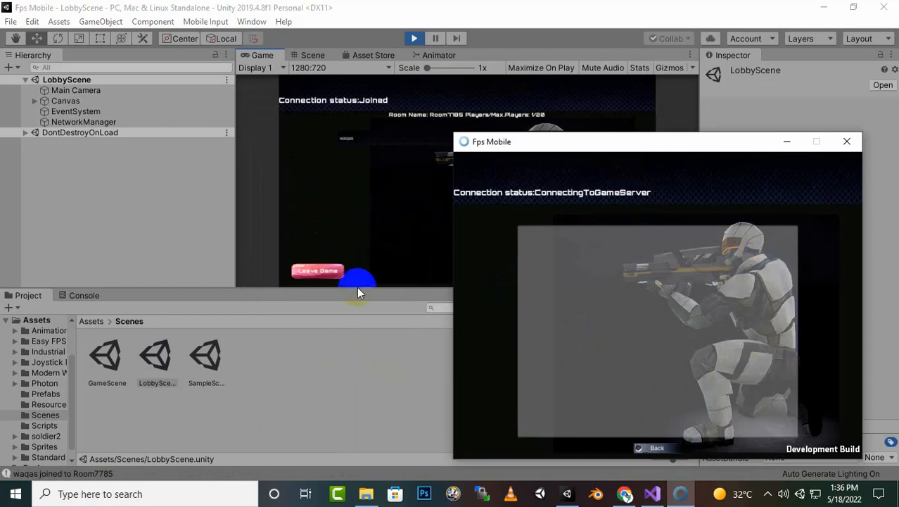
# - Start the match from the editor, test moving and looking with the build's player, and close the build window
pyautogui.click(525, 19)
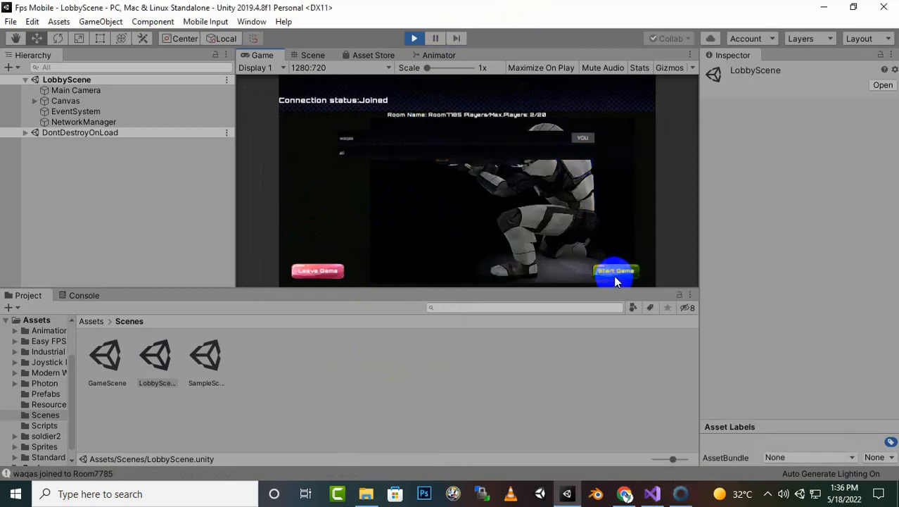
pyautogui.click(681, 492)
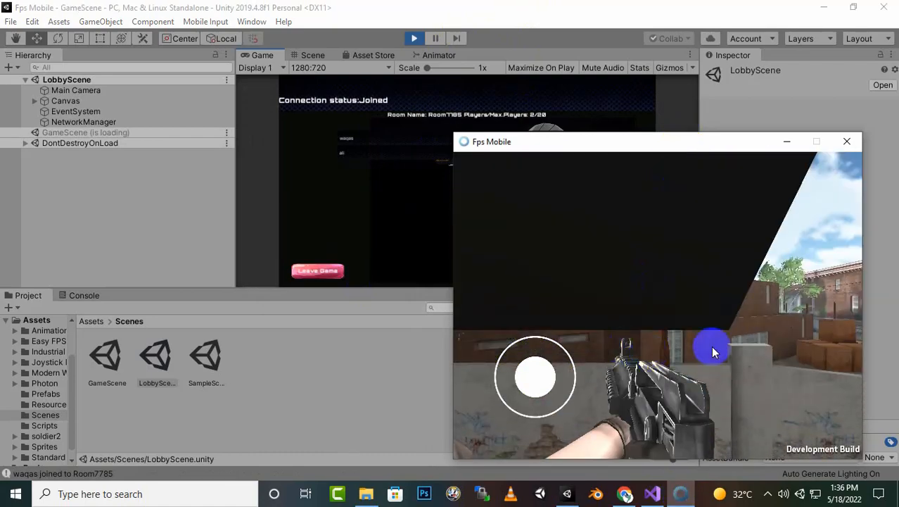
pyautogui.moveTo(713, 347); pyautogui.dragTo(541, 373)
pyautogui.moveTo(712, 326); pyautogui.dragTo(892, 301)
pyautogui.moveTo(535, 376); pyautogui.dragTo(675, 317)
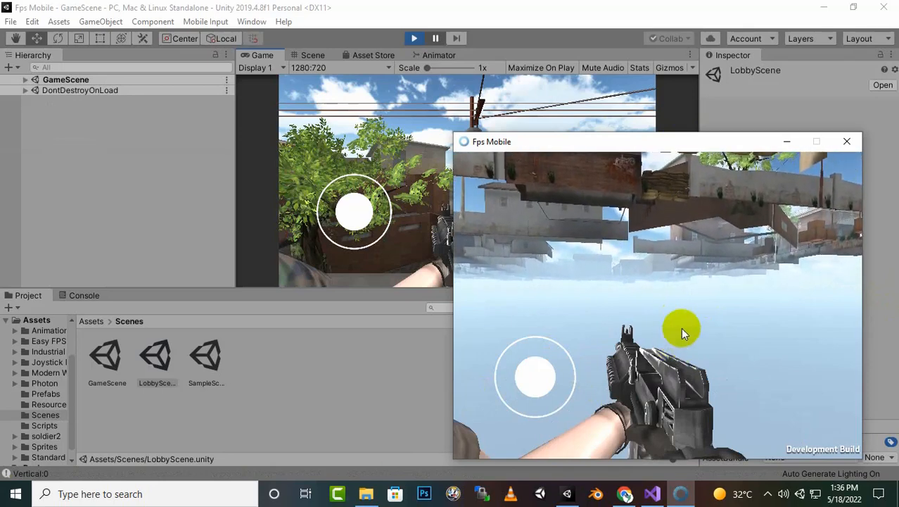
pyautogui.click(847, 141)
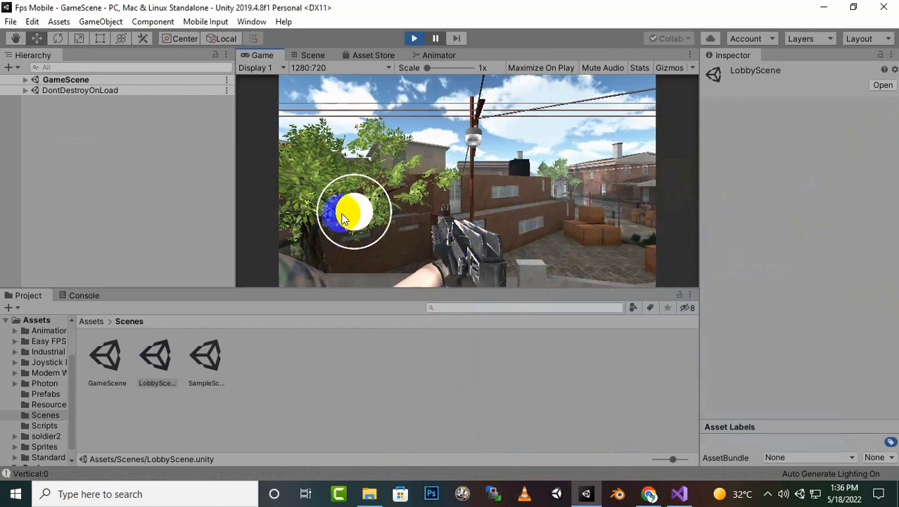
# - Test moving and turning the editor's player through the map, and stop play mode
pyautogui.click(441, 41)
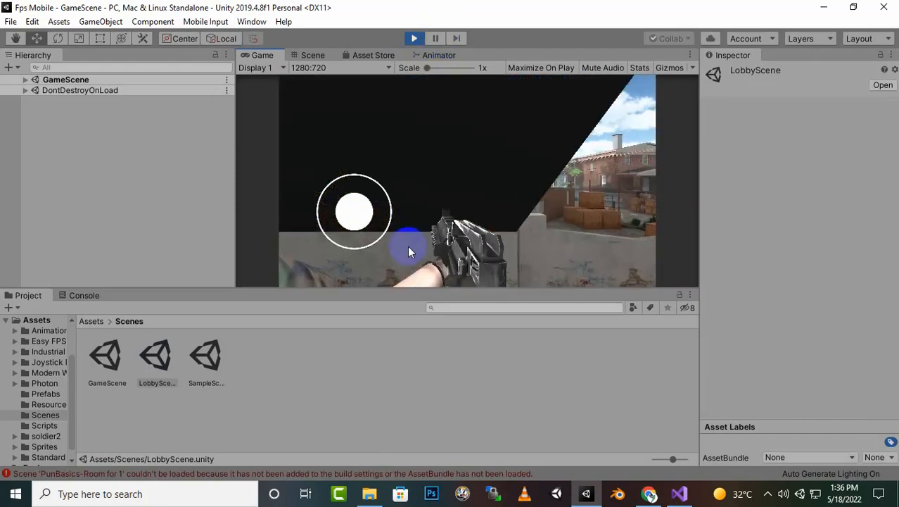
pyautogui.moveTo(354, 214); pyautogui.dragTo(219, 245)
pyautogui.moveTo(572, 168); pyautogui.dragTo(229, 231)
pyautogui.moveTo(336, 213); pyautogui.dragTo(368, 203)
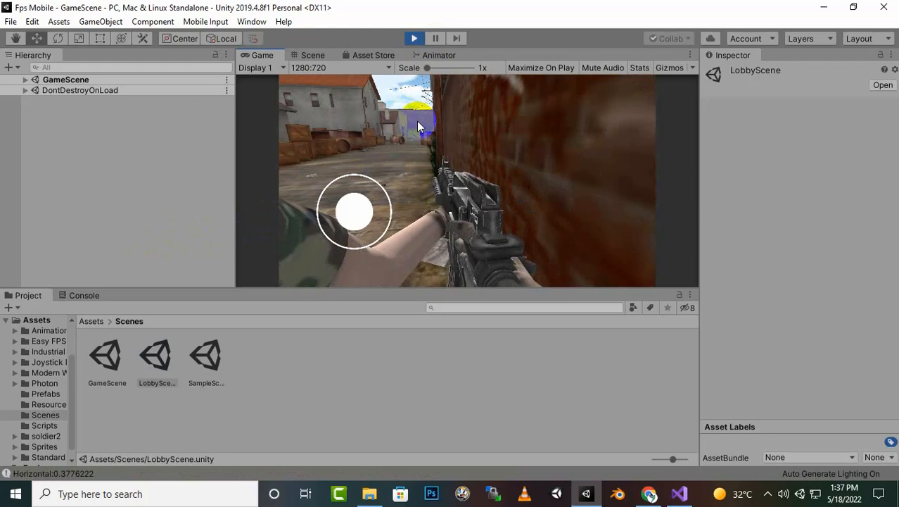
pyautogui.click(414, 40)
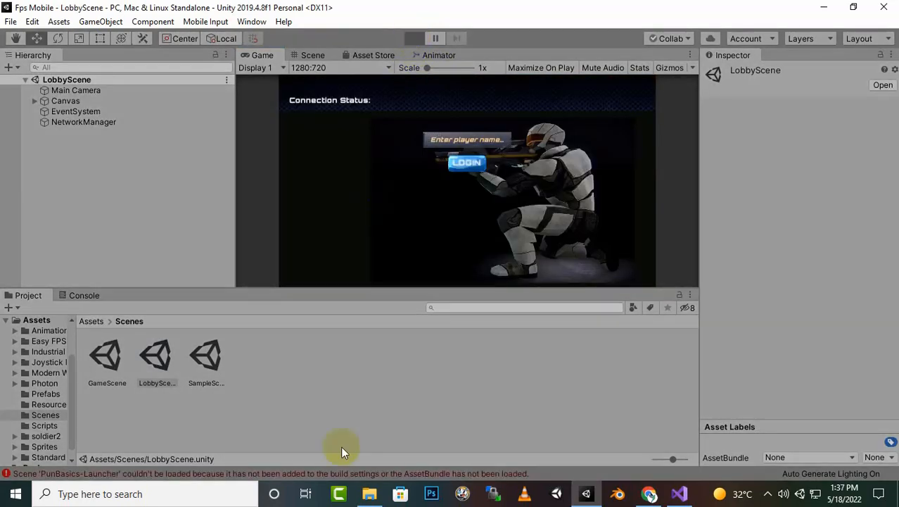
# - Relaunch Fps Mobile.exe alongside LobbyScene in play mode, move its window aside and close the build folder
pyautogui.click(371, 496)
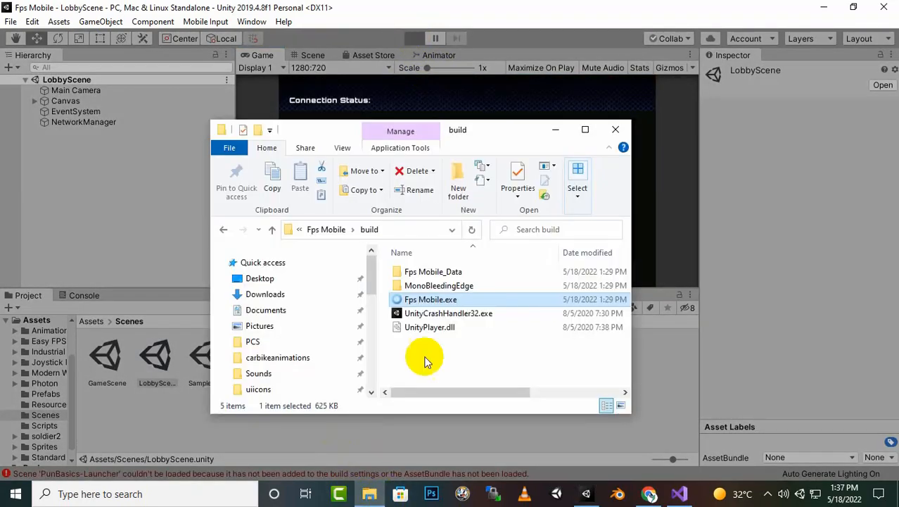
pyautogui.click(435, 301)
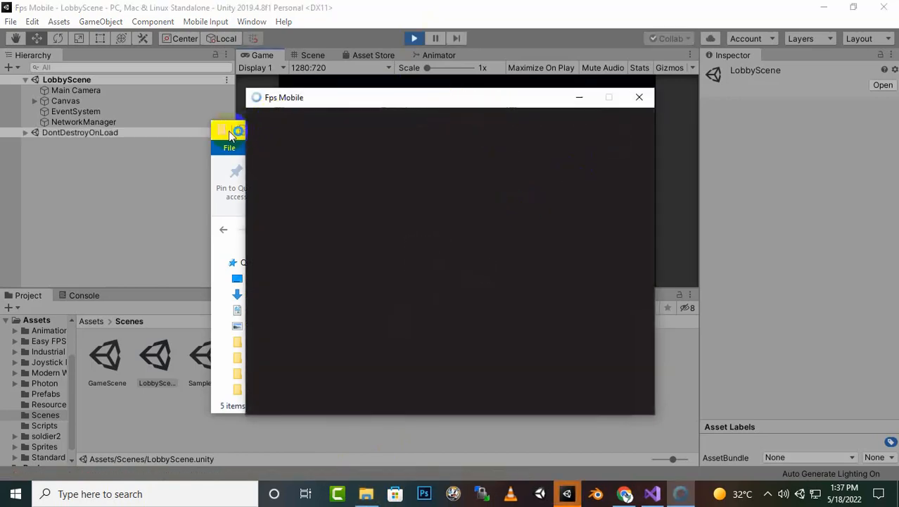
pyautogui.moveTo(466, 98); pyautogui.dragTo(677, 121)
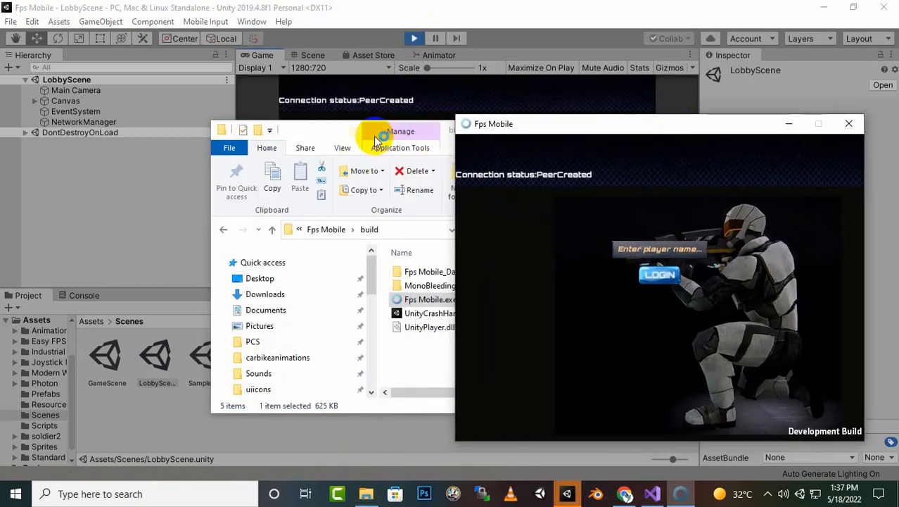
pyautogui.click(343, 133)
pyautogui.click(619, 130)
# - Log in with a player name in the standalone build and join a random room
pyautogui.click(681, 253)
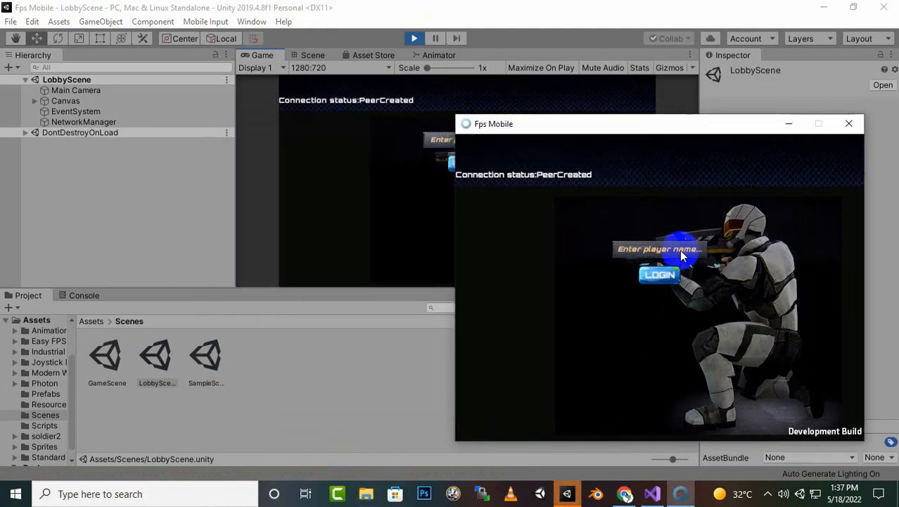
pyautogui.write('al')
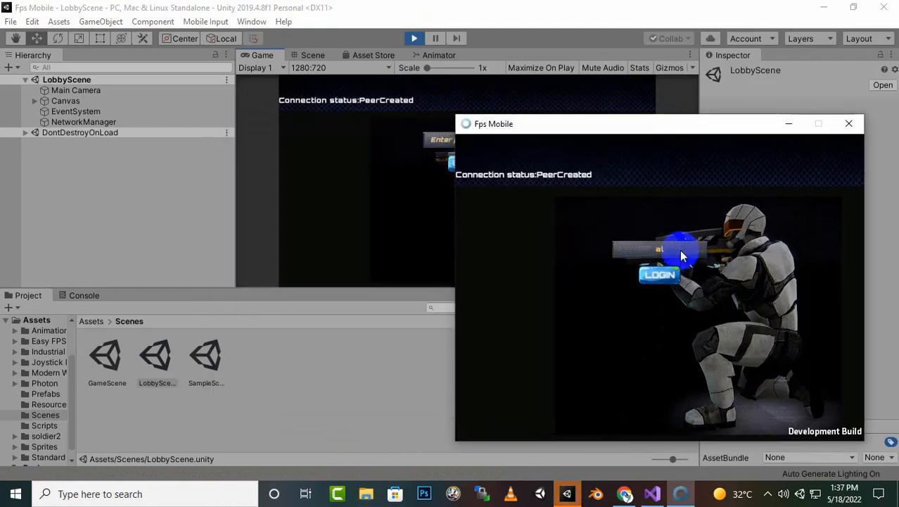
pyautogui.write('i')
pyautogui.click(672, 280)
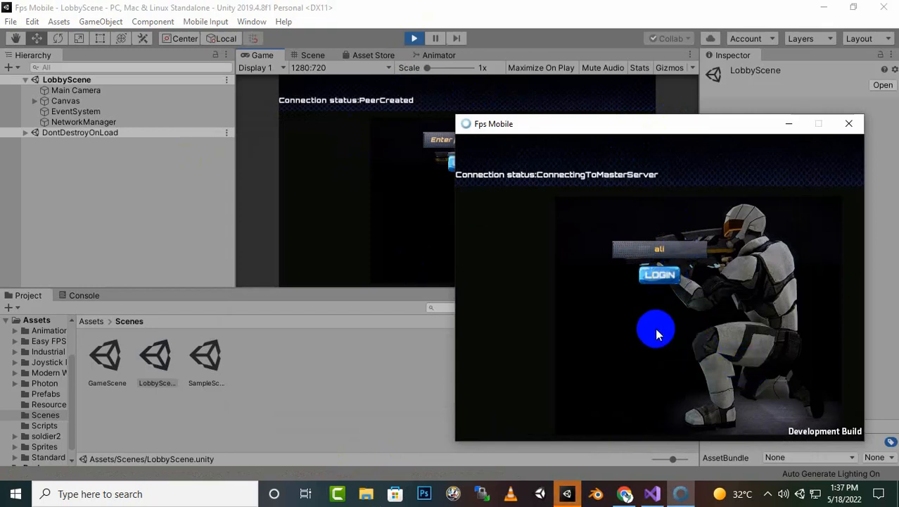
pyautogui.click(563, 294)
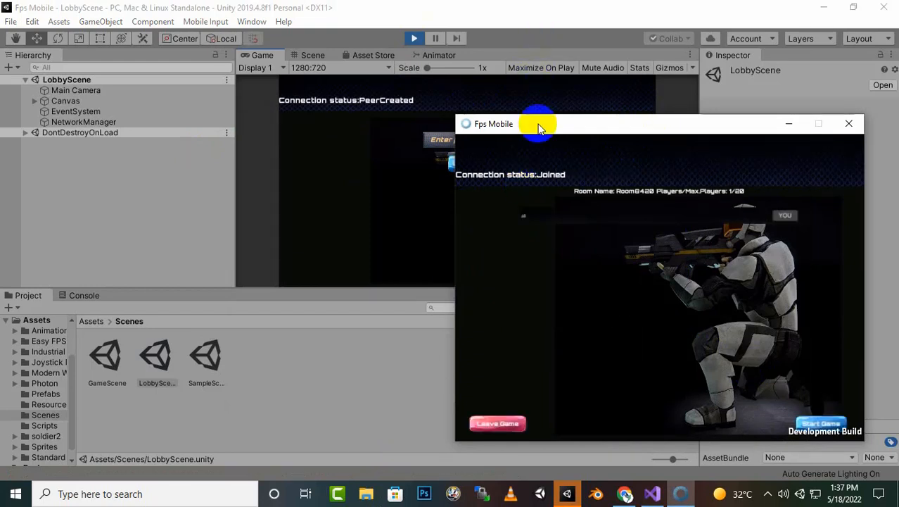
# - Log in with a player name in the editor and join Room8420 from the room list
pyautogui.click(574, 11)
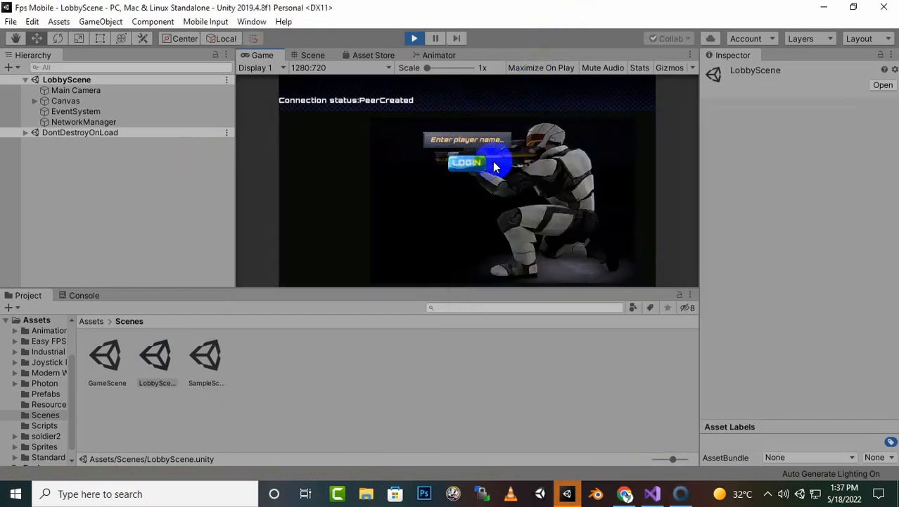
pyautogui.click(475, 140)
pyautogui.write('bab')
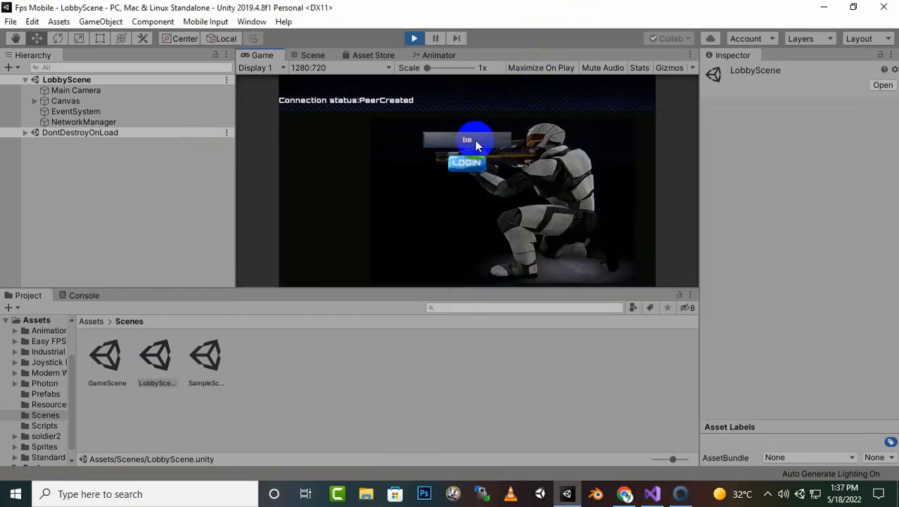
pyautogui.click(471, 163)
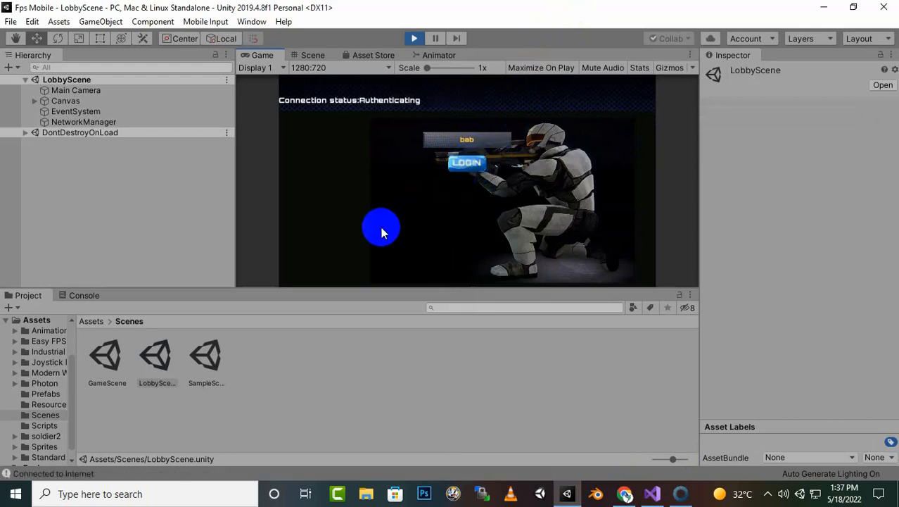
pyautogui.click(365, 243)
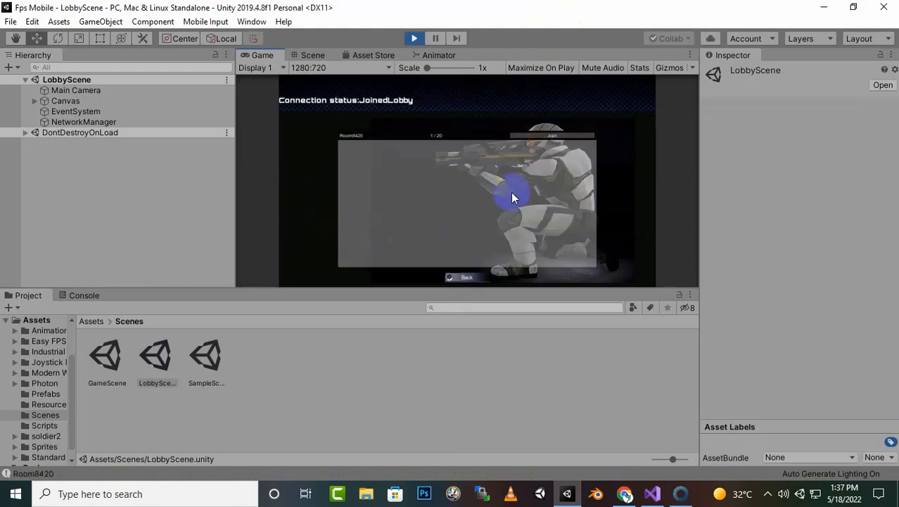
pyautogui.click(542, 136)
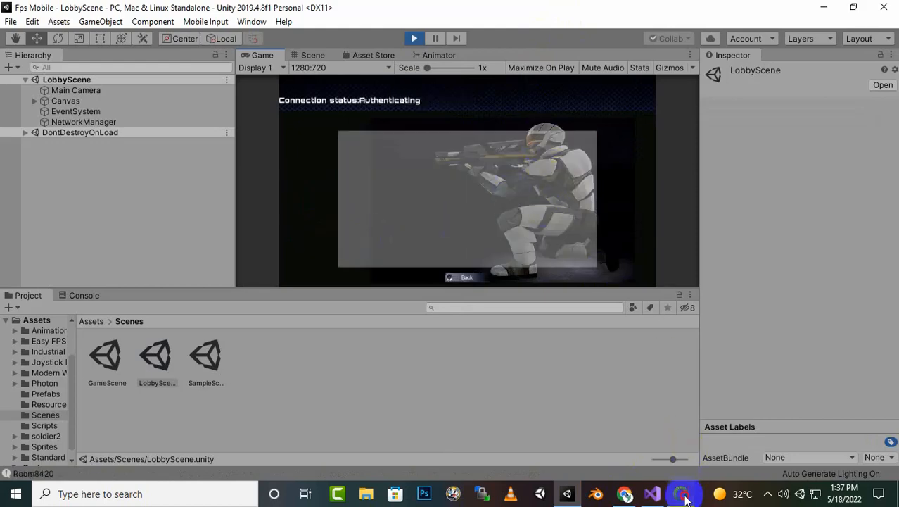
# - Start the match from the standalone build, reposition its window and try looking around with its player
pyautogui.click(682, 494)
pyautogui.click(827, 424)
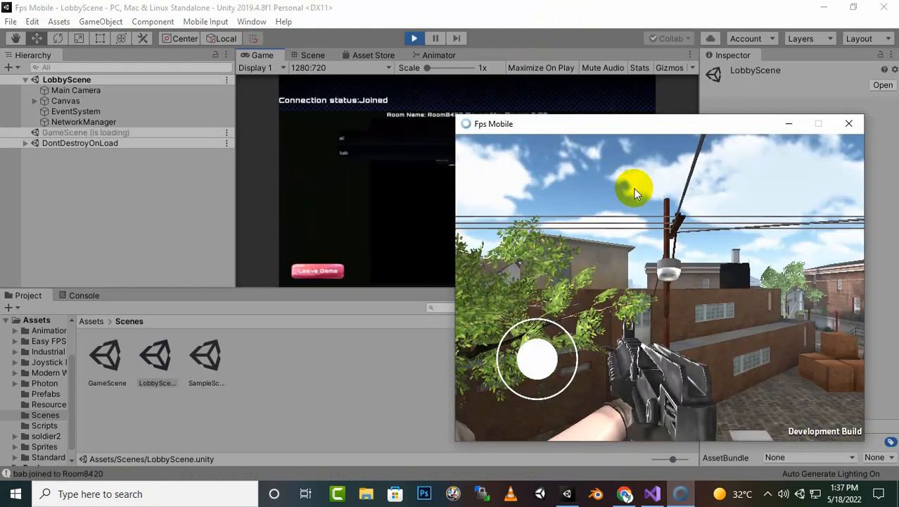
pyautogui.click(616, 159)
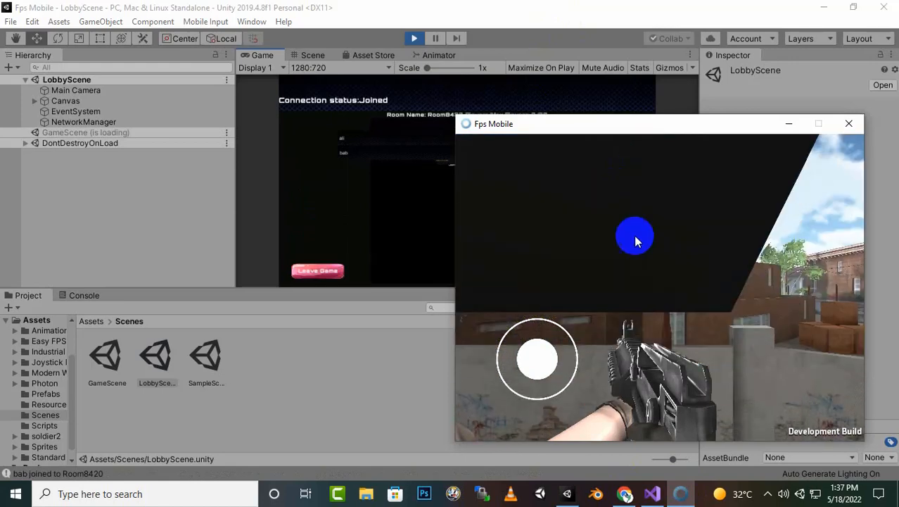
pyautogui.moveTo(644, 130)
pyautogui.mouseDown()
pyautogui.moveTo(576, 132)
pyautogui.moveTo(627, 129)
pyautogui.mouseUp()
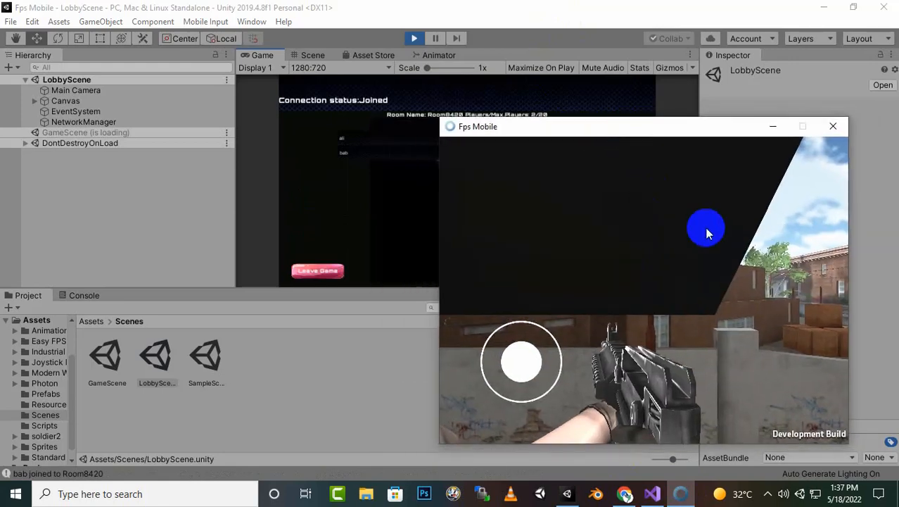
pyautogui.moveTo(711, 264); pyautogui.dragTo(740, 170)
# - Look around with the player in the editor's running GameScene and stop play mode
pyautogui.click(451, 33)
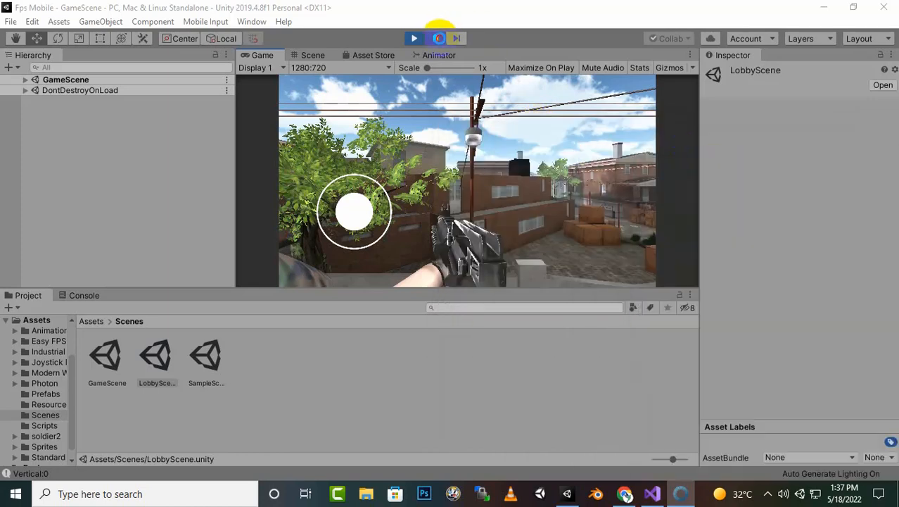
pyautogui.click(464, 121)
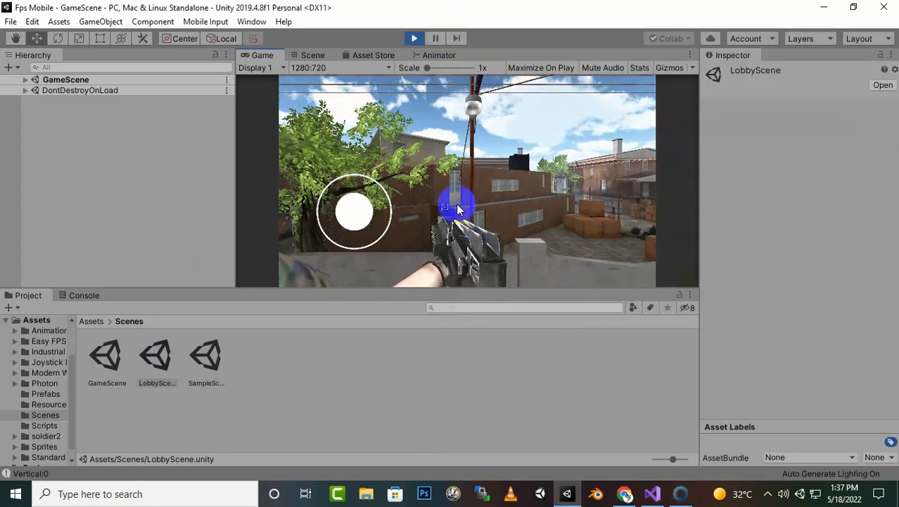
pyautogui.moveTo(457, 209)
pyautogui.mouseDown()
pyautogui.moveTo(427, 202)
pyautogui.moveTo(401, 218)
pyautogui.moveTo(516, 195)
pyautogui.moveTo(478, 177)
pyautogui.moveTo(361, 211)
pyautogui.moveTo(538, 174)
pyautogui.moveTo(402, 187)
pyautogui.moveTo(410, 210)
pyautogui.moveTo(311, 197)
pyautogui.moveTo(431, 200)
pyautogui.moveTo(432, 222)
pyautogui.moveTo(626, 187)
pyautogui.moveTo(522, 167)
pyautogui.moveTo(466, 197)
pyautogui.moveTo(547, 179)
pyautogui.moveTo(537, 247)
pyautogui.moveTo(541, 146)
pyautogui.moveTo(434, 80)
pyautogui.moveTo(476, 94)
pyautogui.mouseUp()
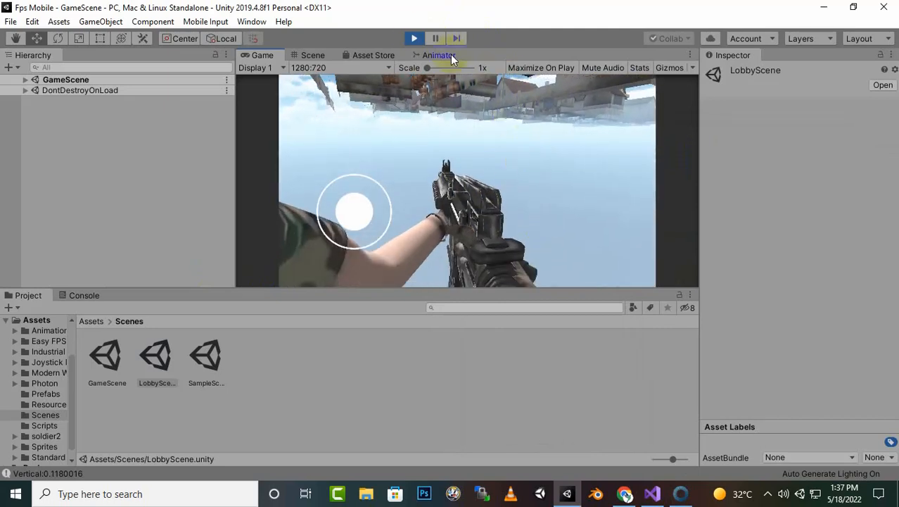
pyautogui.click(413, 38)
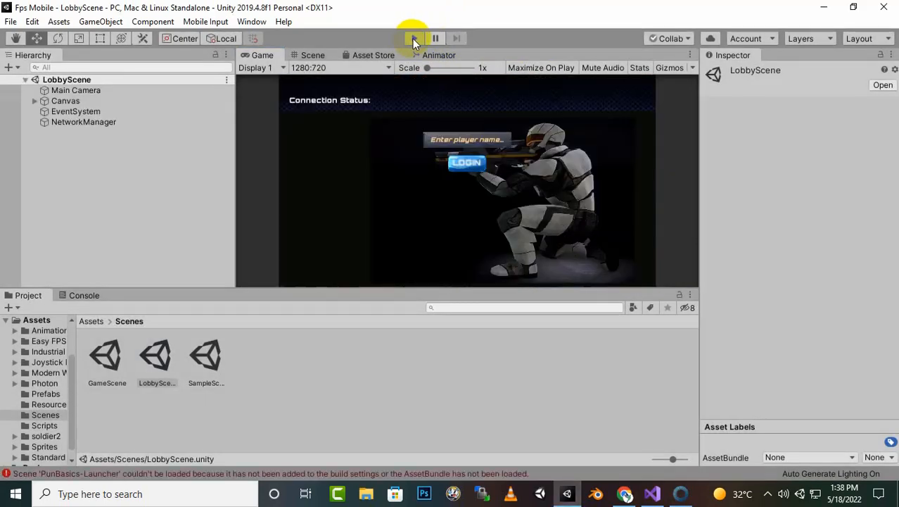
# - Bring the Fps Mobile standalone window forward, reposition it over the editor and turn its player to look around the level
pyautogui.click(681, 494)
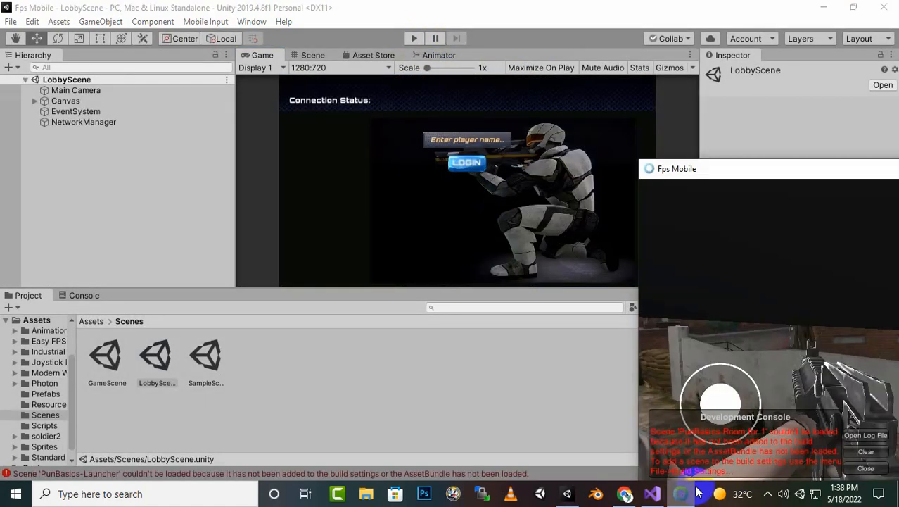
pyautogui.moveTo(737, 173); pyautogui.dragTo(467, 88)
pyautogui.click(560, 343)
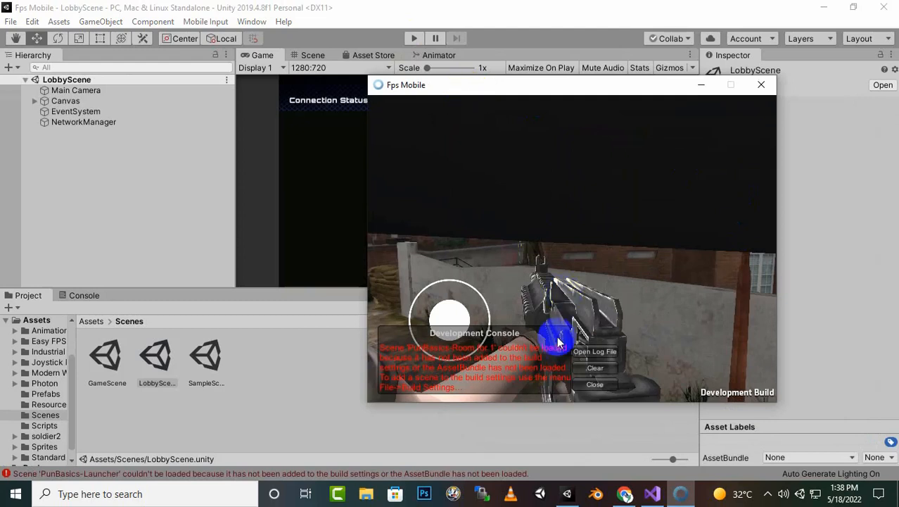
pyautogui.click(474, 325)
pyautogui.moveTo(593, 90); pyautogui.dragTo(630, 109)
pyautogui.moveTo(504, 353); pyautogui.dragTo(472, 316)
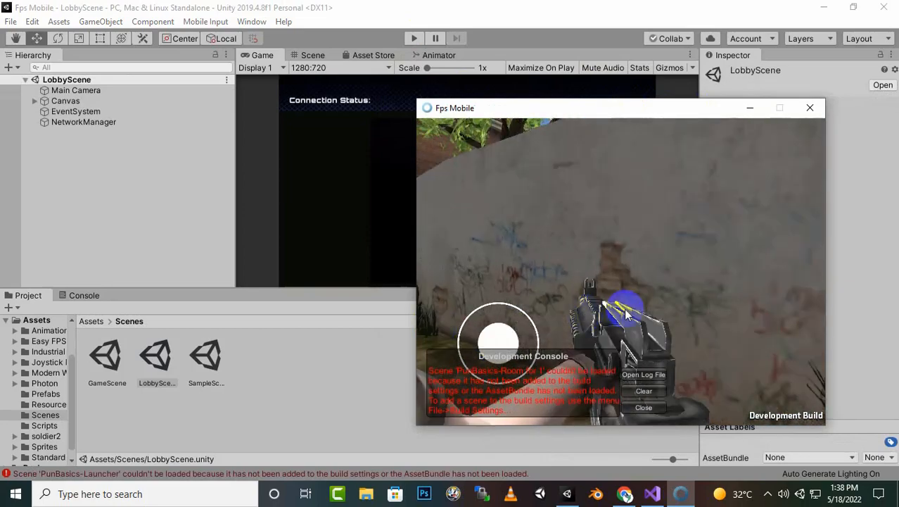
pyautogui.moveTo(624, 308); pyautogui.dragTo(357, 277)
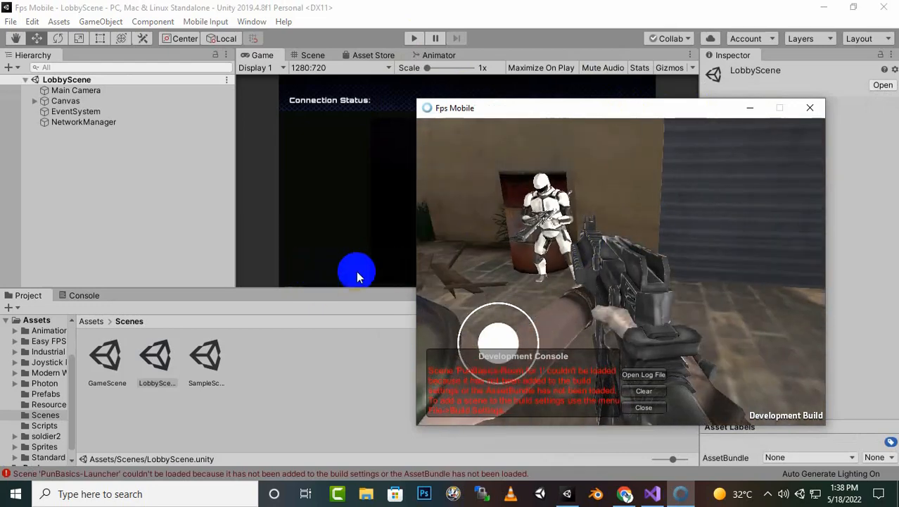
# - Walk and look around with the standalone build's player to test movement and hand animation, and close the build
pyautogui.moveTo(519, 339); pyautogui.dragTo(467, 328)
pyautogui.moveTo(596, 285); pyautogui.dragTo(477, 247)
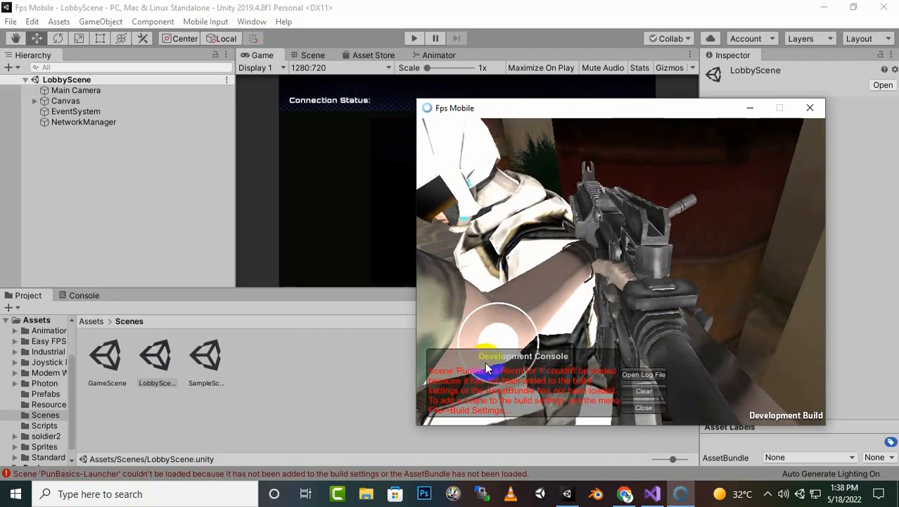
pyautogui.moveTo(497, 344); pyautogui.dragTo(544, 313)
pyautogui.moveTo(510, 341); pyautogui.dragTo(514, 349)
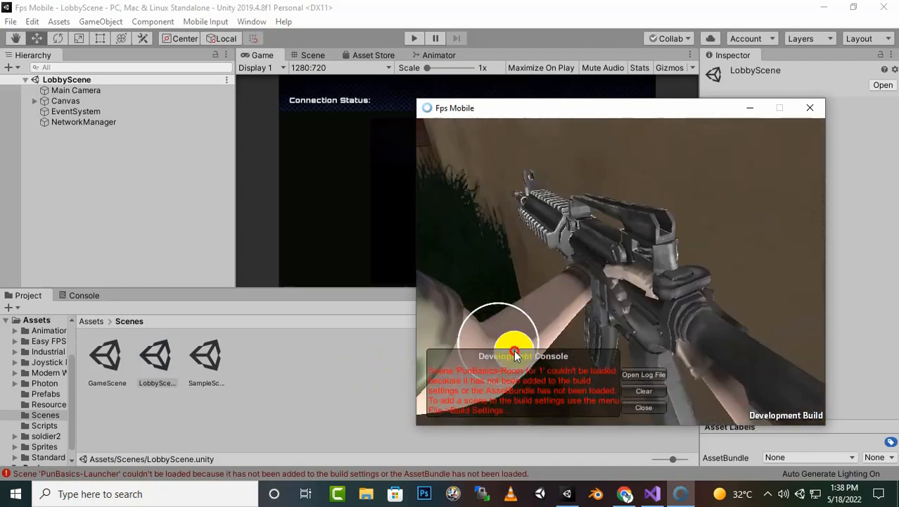
pyautogui.moveTo(670, 244); pyautogui.dragTo(590, 289)
pyautogui.moveTo(487, 327); pyautogui.dragTo(538, 322)
pyautogui.moveTo(563, 253); pyautogui.dragTo(637, 169)
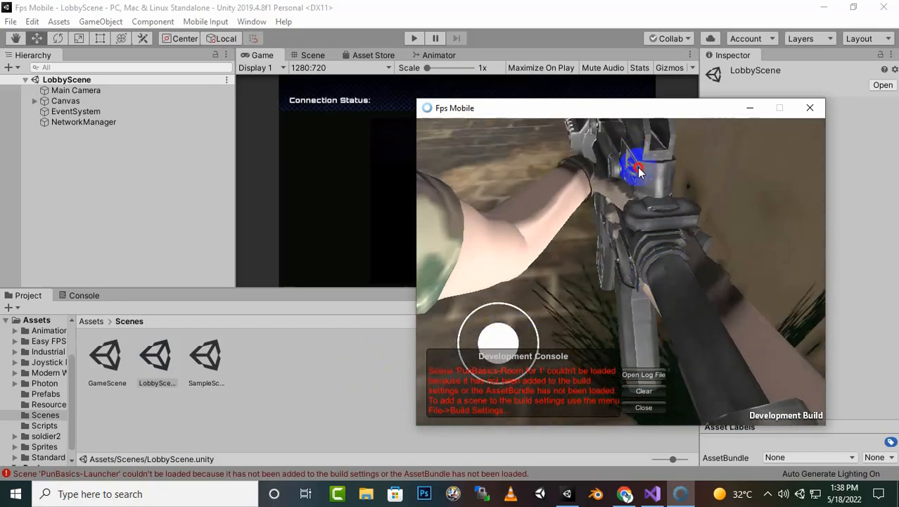
pyautogui.moveTo(676, 213); pyautogui.dragTo(593, 231)
pyautogui.moveTo(495, 341); pyautogui.dragTo(564, 215)
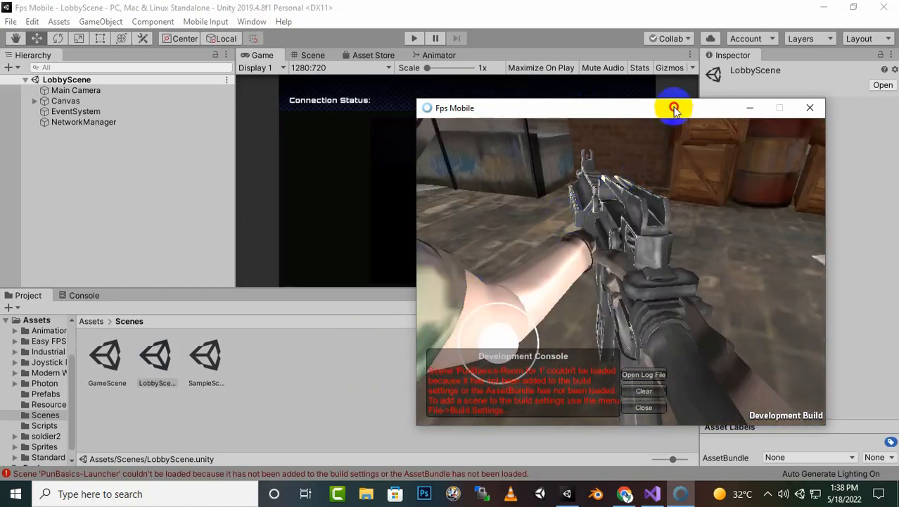
pyautogui.moveTo(674, 109); pyautogui.dragTo(617, 109)
pyautogui.moveTo(439, 339); pyautogui.dragTo(660, 241)
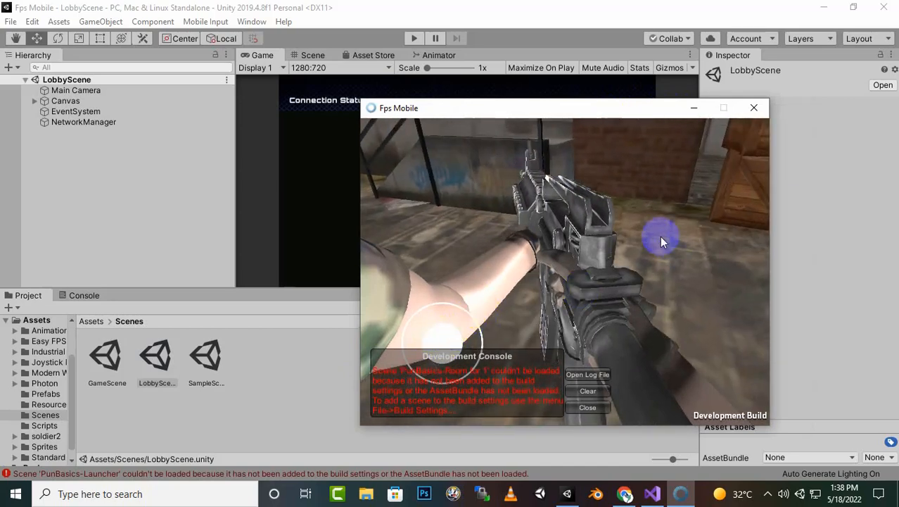
pyautogui.click(752, 110)
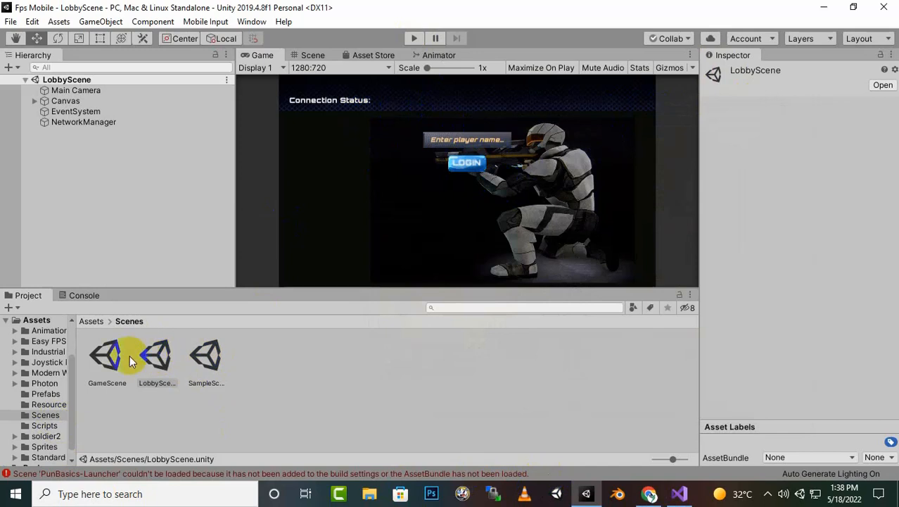
# - Open GameScene and place the PlayerPrefab from the Resources folder into its hierarchy
pyautogui.click(111, 355)
pyautogui.doubleClick(111, 352)
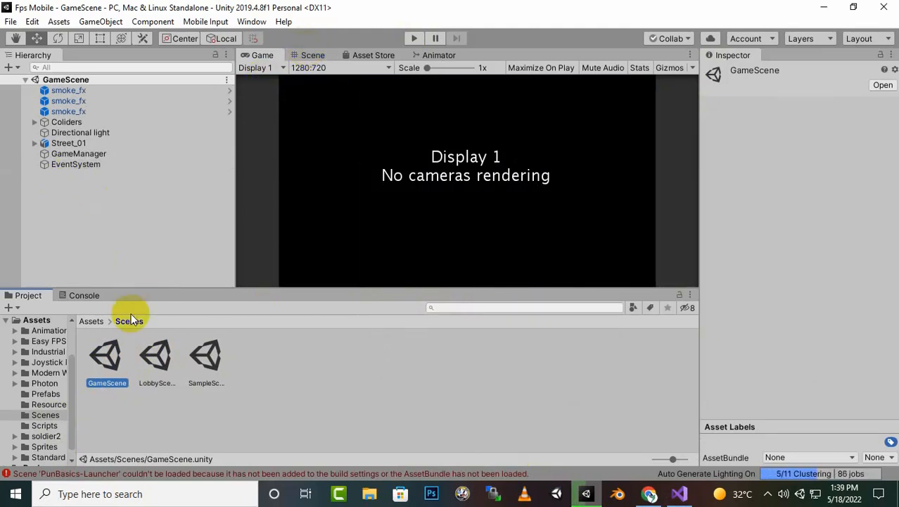
pyautogui.click(92, 320)
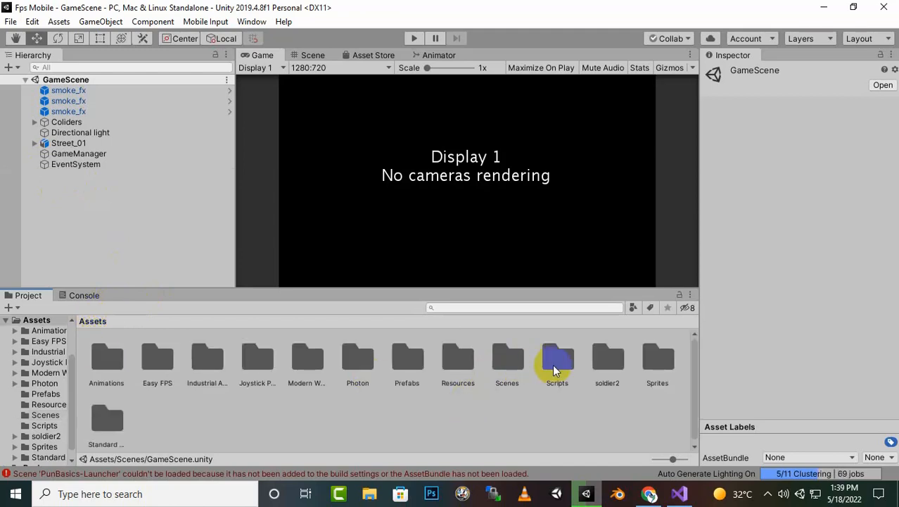
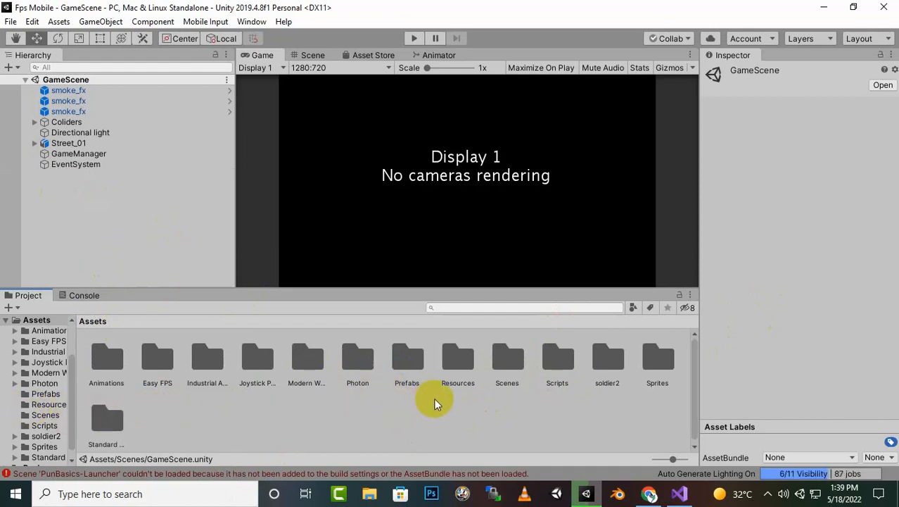
pyautogui.doubleClick(457, 391)
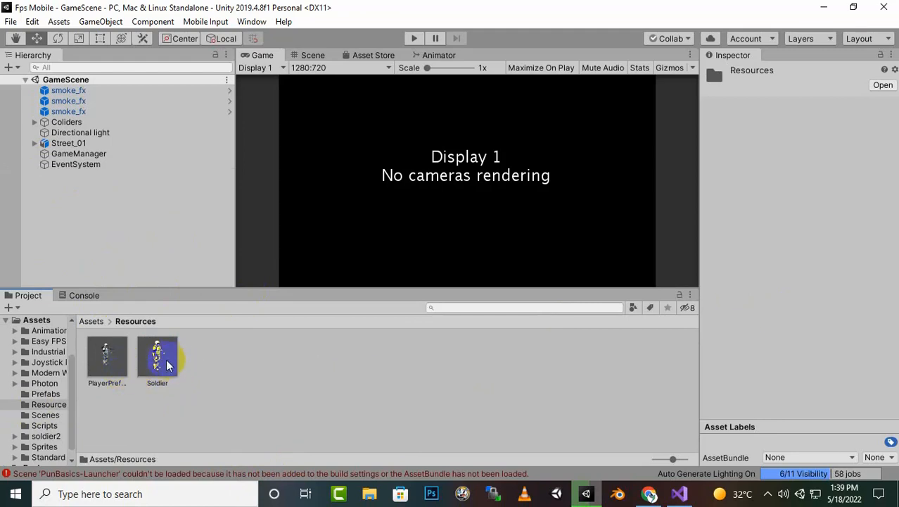
pyautogui.moveTo(121, 358); pyautogui.dragTo(114, 228)
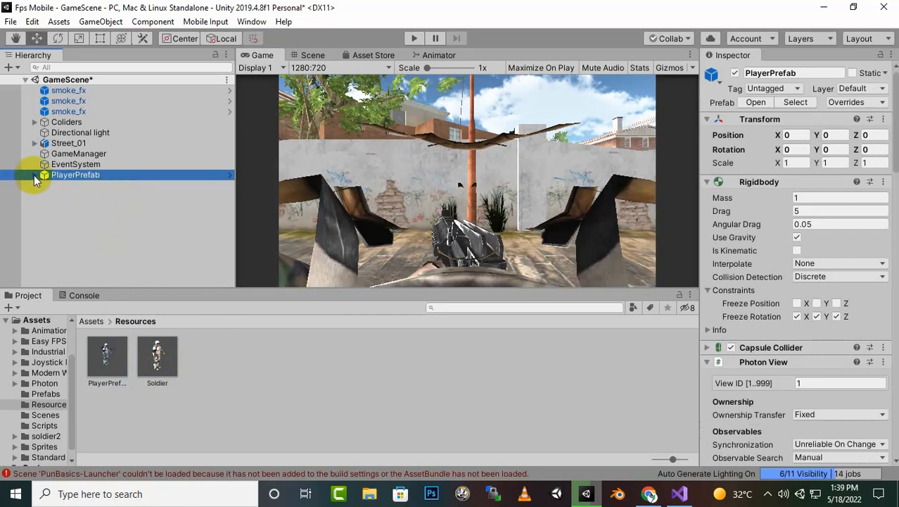
# - Search the hierarchy for "ca" and examine the components of the player's Camera
pyautogui.click(151, 68)
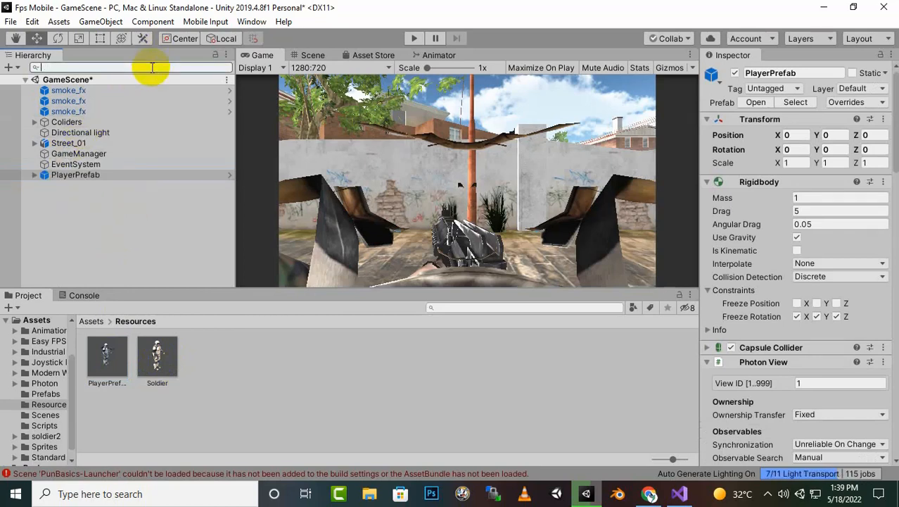
pyautogui.write('ca')
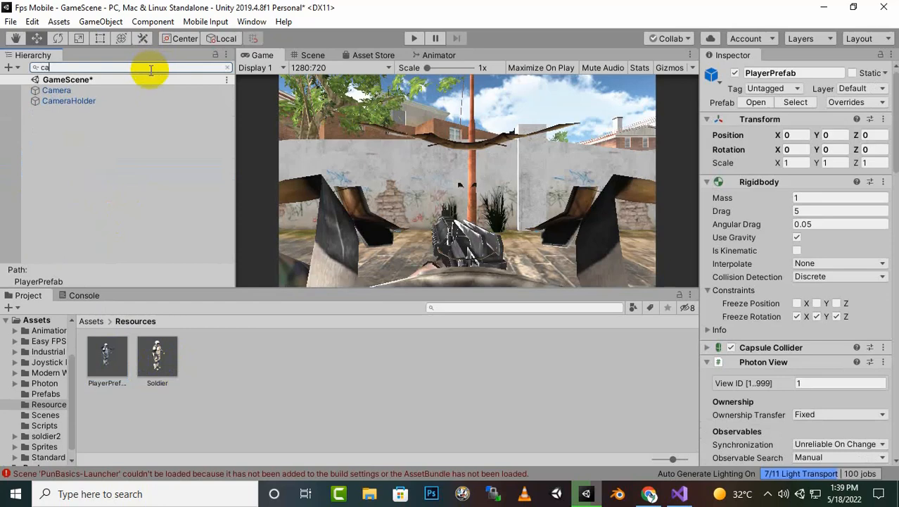
pyautogui.click(105, 100)
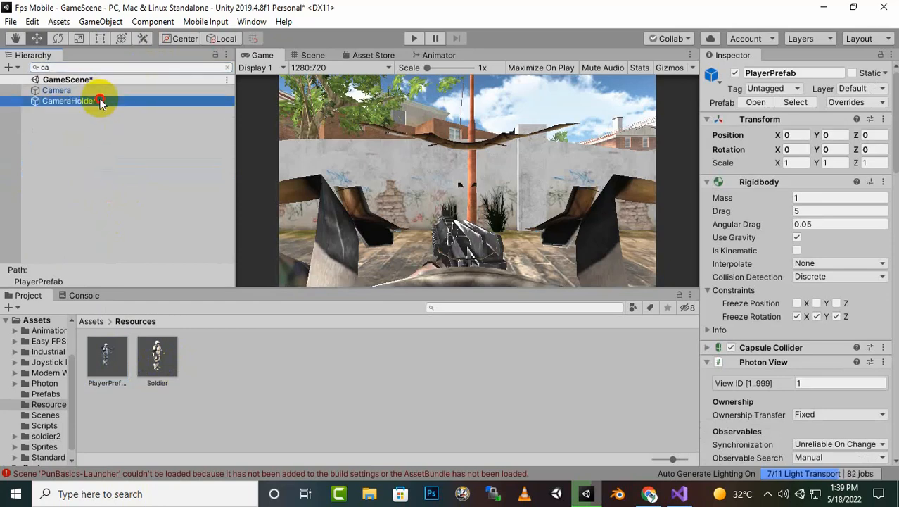
pyautogui.click(114, 91)
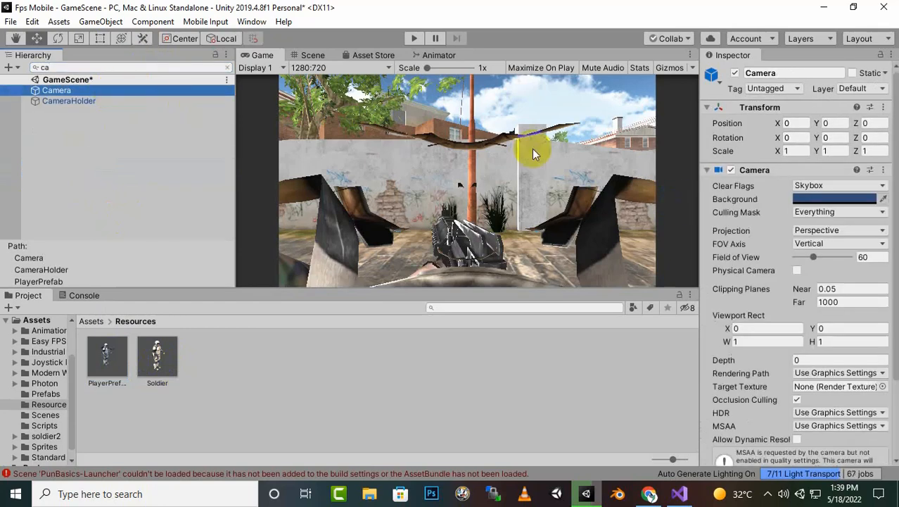
pyautogui.scroll(-3, 844, 268)
pyautogui.scroll(3, 855, 321)
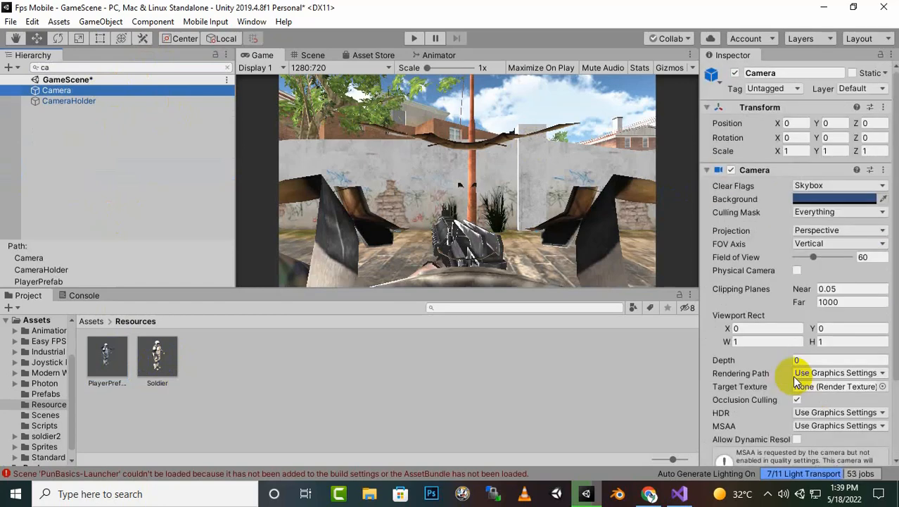
pyautogui.scroll(-3, 765, 292)
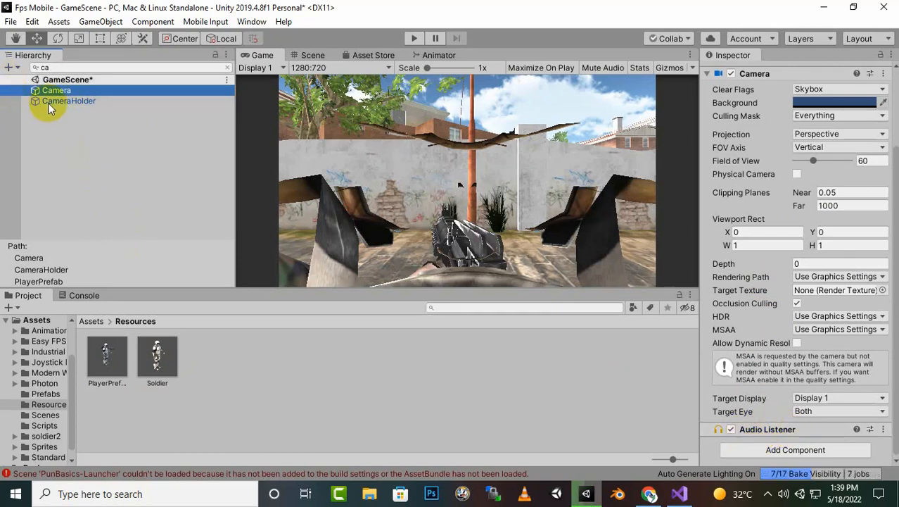
# - Clear the hierarchy search, review PlayerPrefab's Player Setup and Rigidbody First Person Controller components, and locate the controller script in the project
pyautogui.click(68, 67)
pyautogui.press('BackSpace')
pyautogui.press('BackSpace')
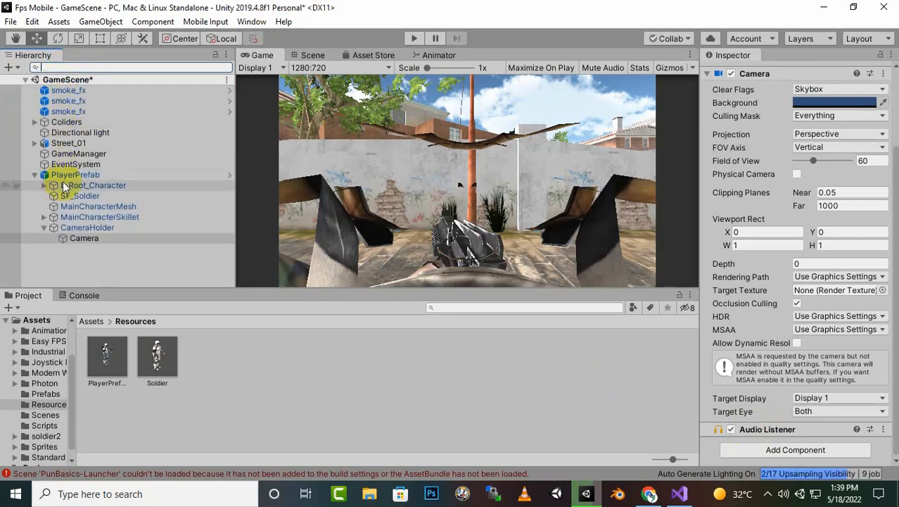
pyautogui.click(76, 175)
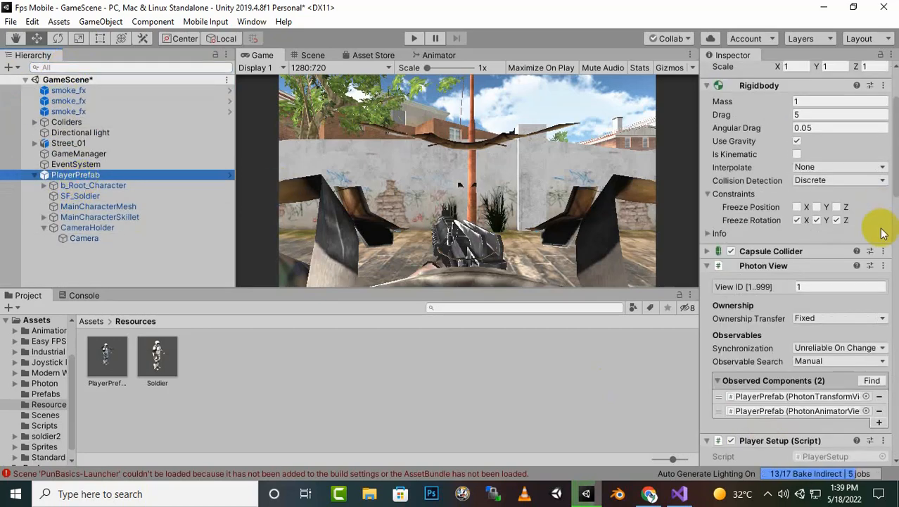
pyautogui.scroll(-3, 880, 236)
pyautogui.scroll(-10, 826, 285)
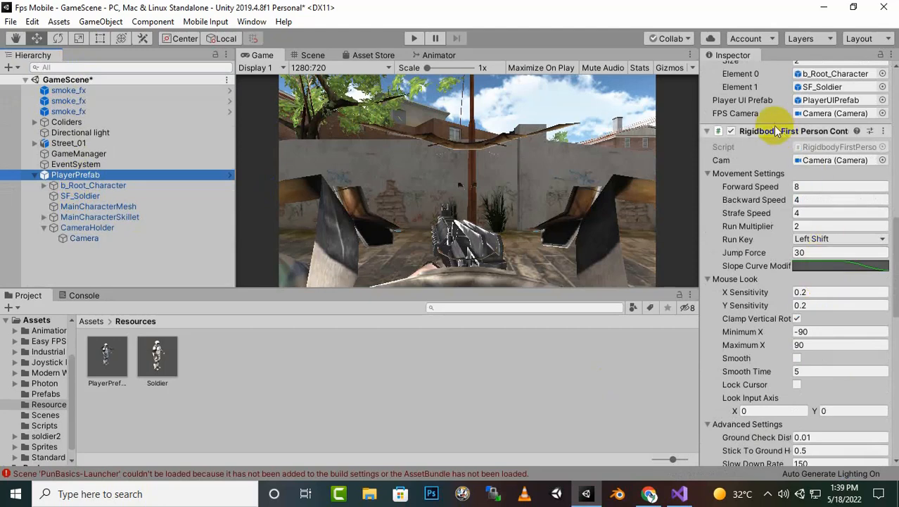
pyautogui.scroll(3, 770, 162)
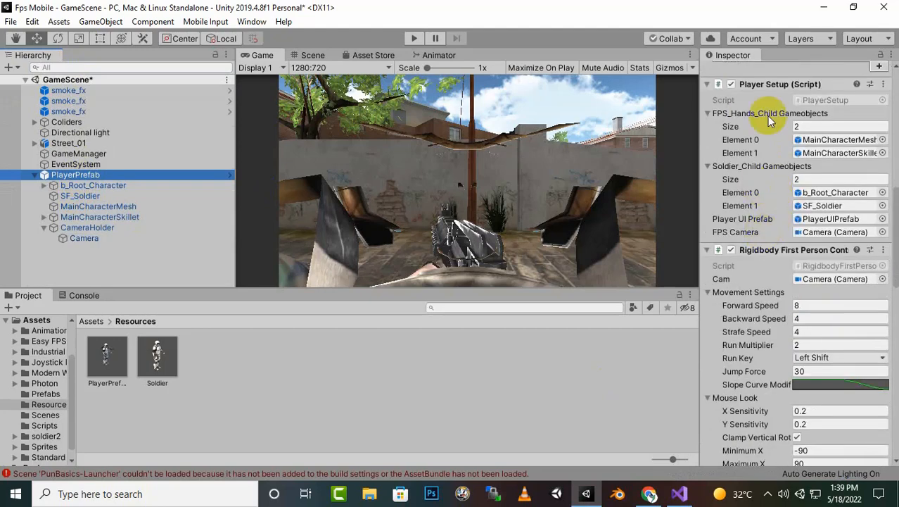
pyautogui.scroll(2, 767, 116)
pyautogui.scroll(-3, 791, 233)
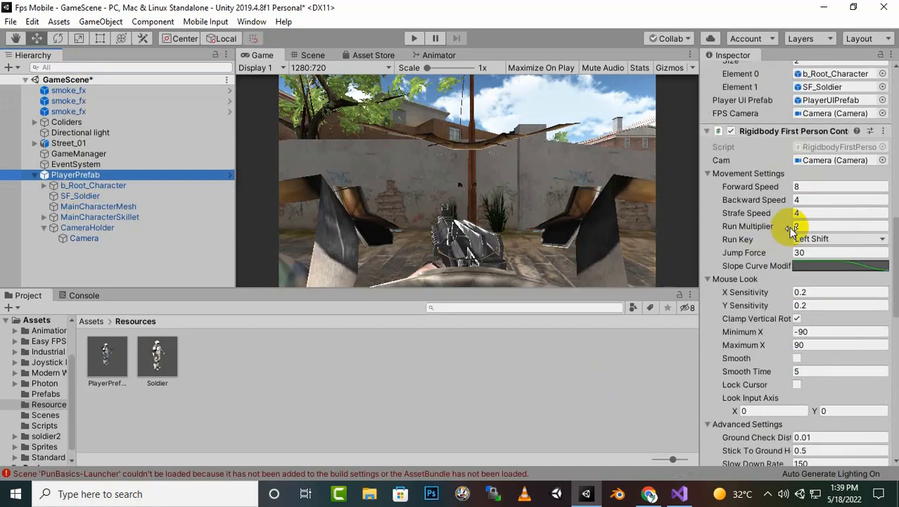
pyautogui.click(826, 148)
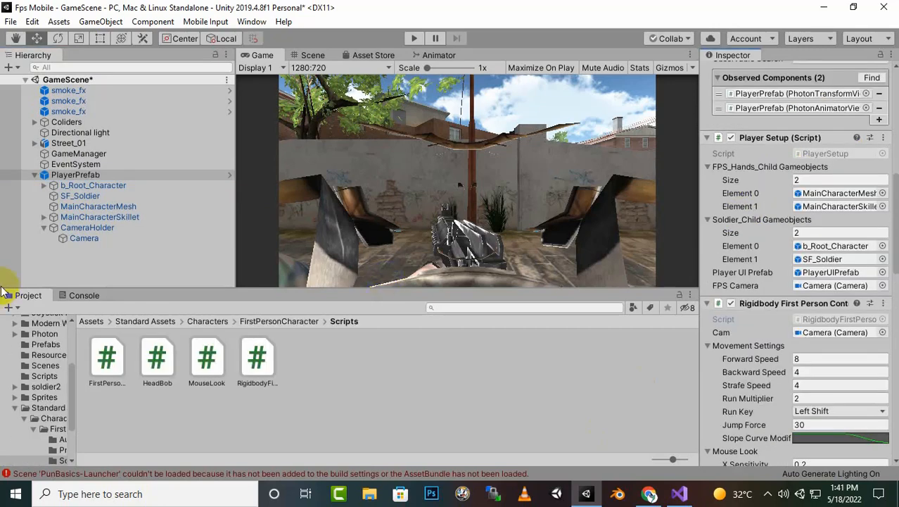
# - Disable the Audio Listener on the Camera under PlayerPrefab's CameraHolder and save the scene
pyautogui.click(75, 240)
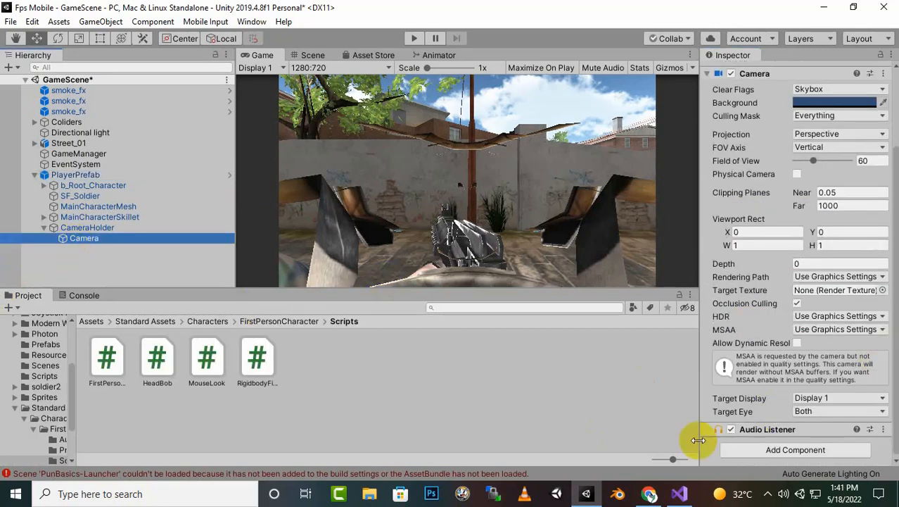
pyautogui.click(729, 429)
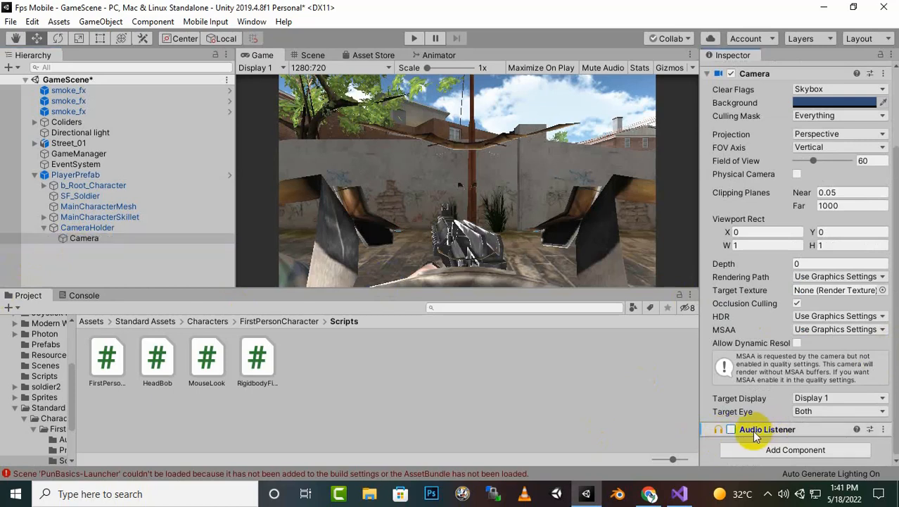
pyautogui.click(730, 430)
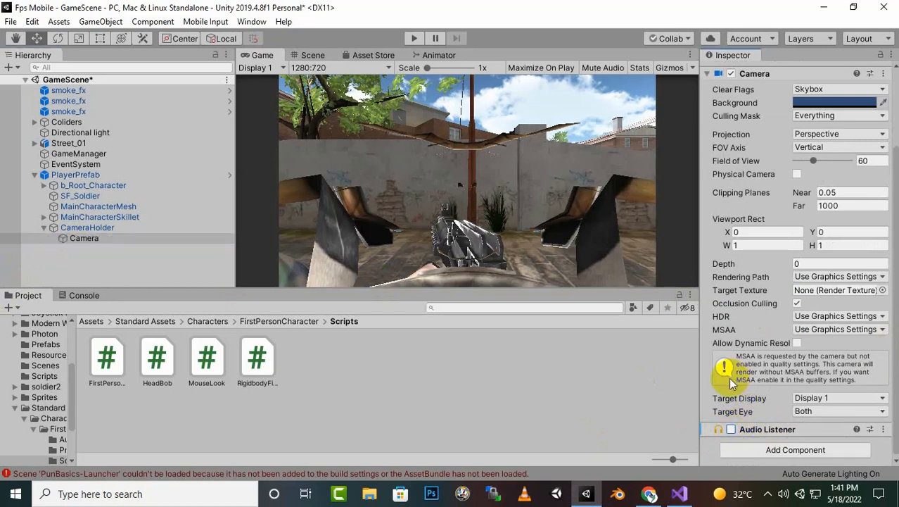
pyautogui.hotkey('ctrl', 's')
pyautogui.scroll(3, 781, 177)
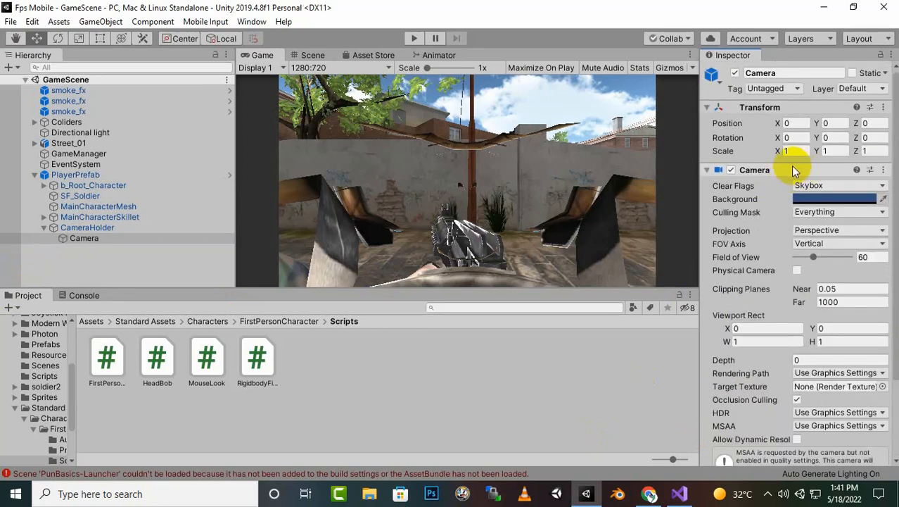
# - Apply all of the scene instance's overrides to the PlayerPrefab asset
pyautogui.click(75, 174)
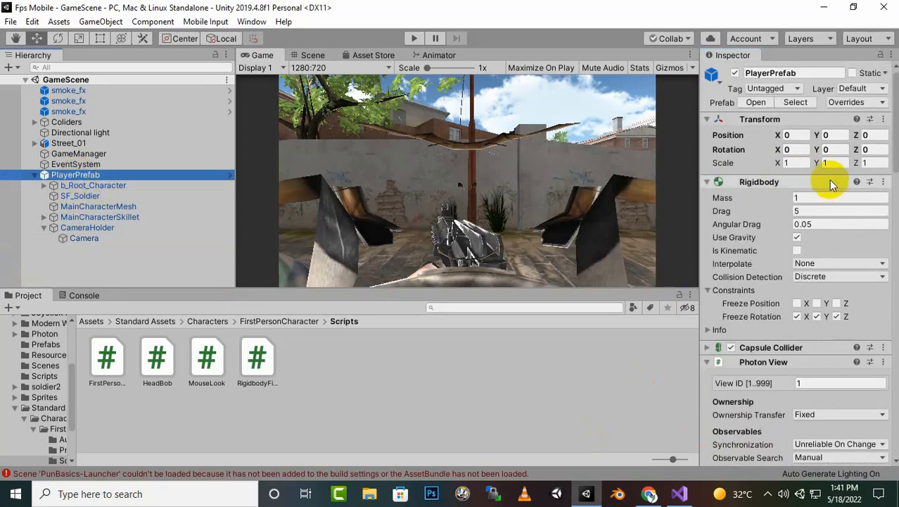
pyautogui.click(882, 103)
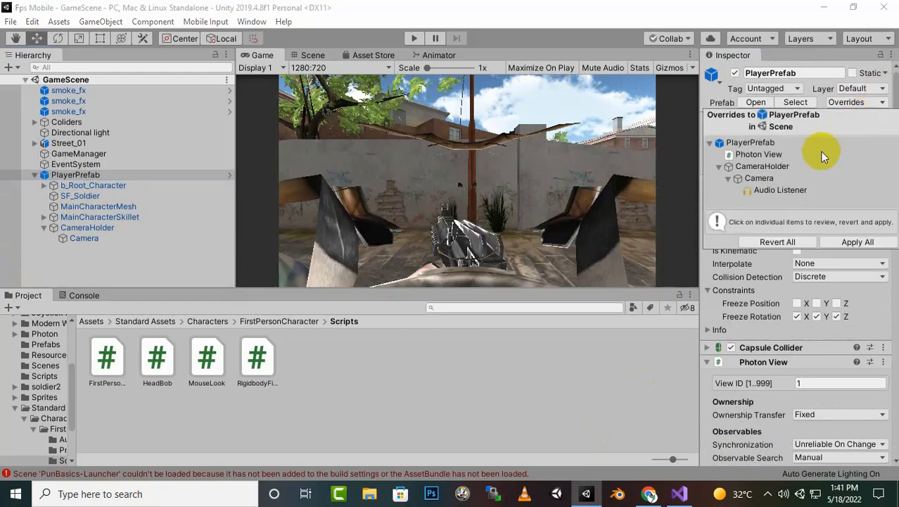
pyautogui.click(851, 243)
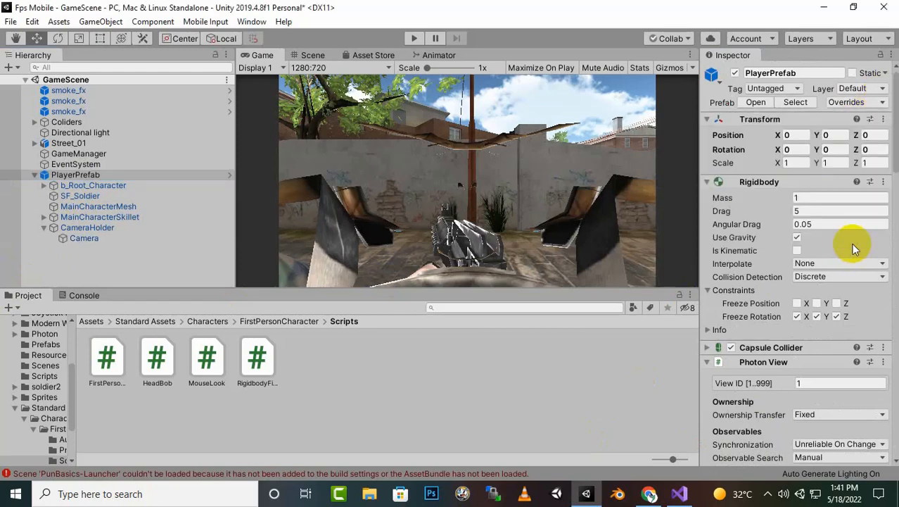
# - Run LobbyScene in play mode, log in with a player name, join a random room and start the match
pyautogui.click(415, 41)
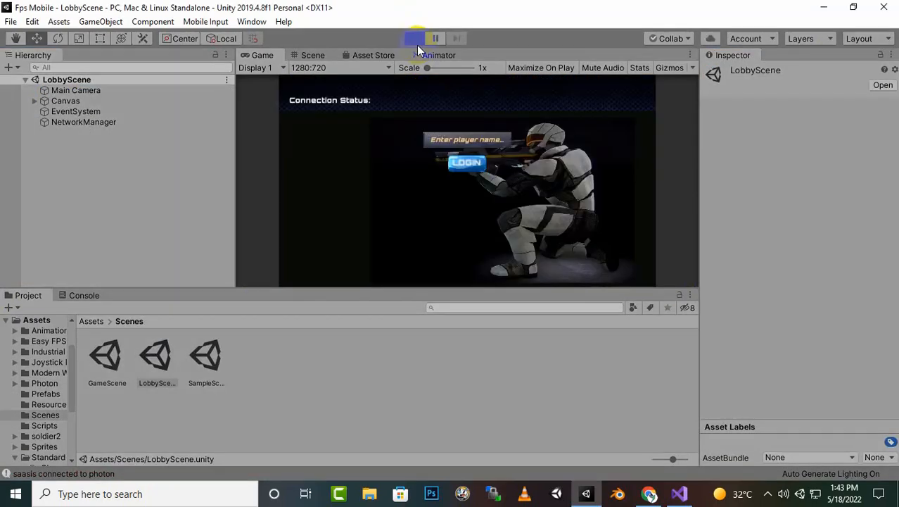
pyautogui.click(454, 146)
pyautogui.write('was')
pyautogui.click(472, 166)
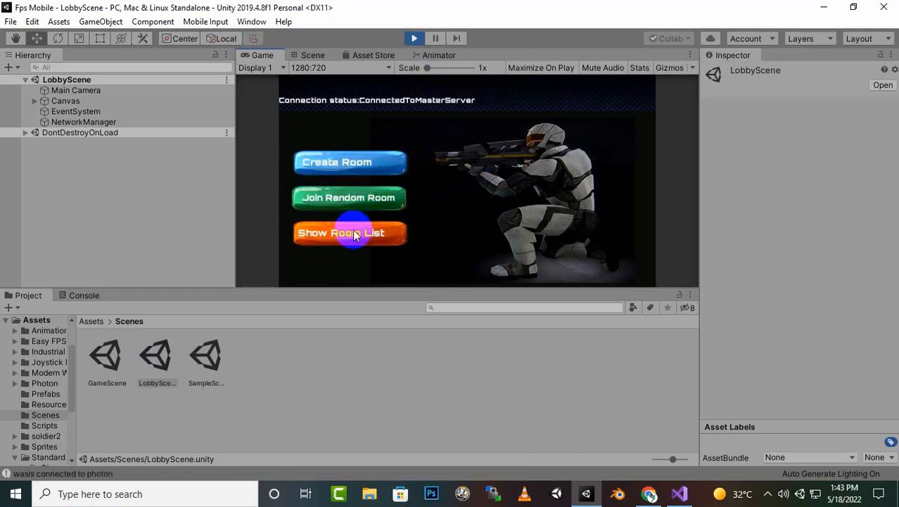
pyautogui.click(366, 199)
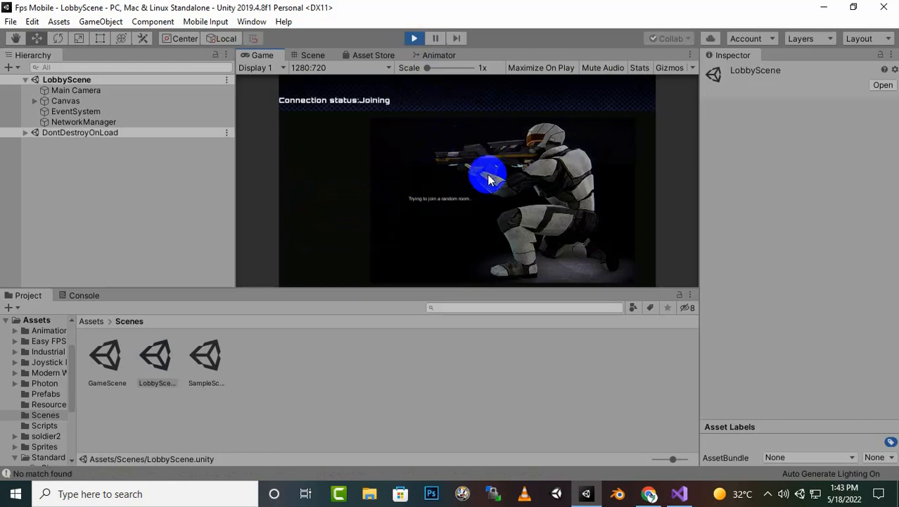
pyautogui.click(637, 269)
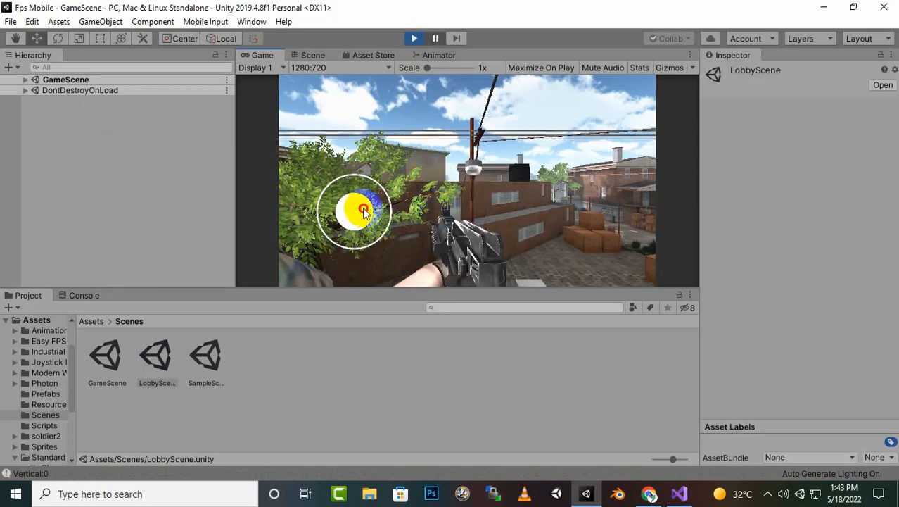
# - Review the Console messages logged during the running match and clear them
pyautogui.click(437, 38)
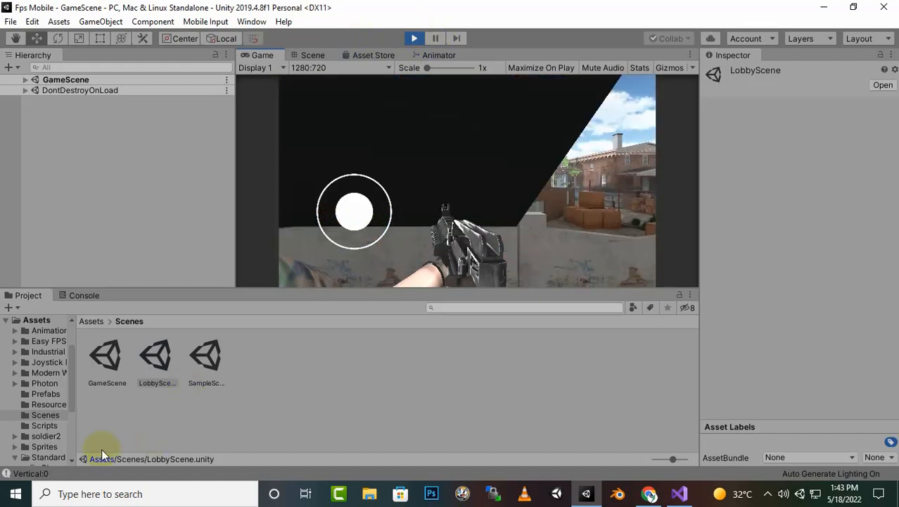
pyautogui.click(83, 296)
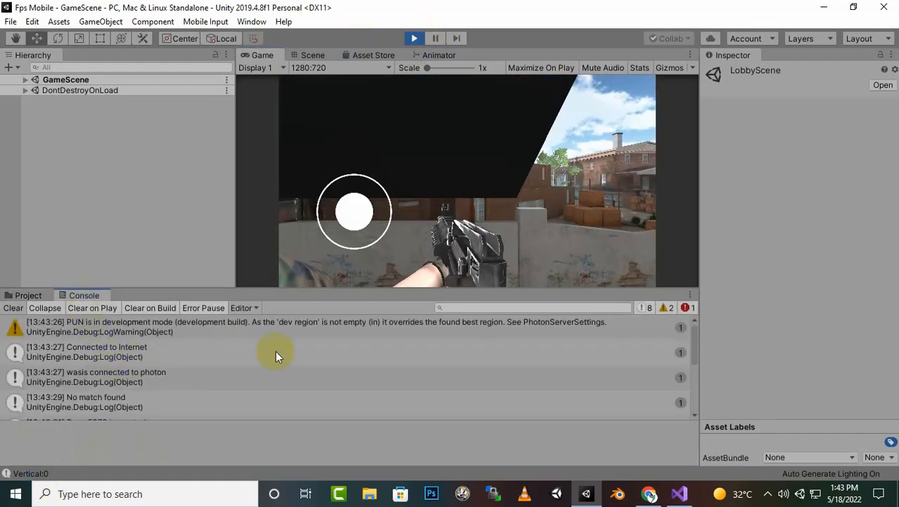
pyautogui.scroll(-5, 152, 380)
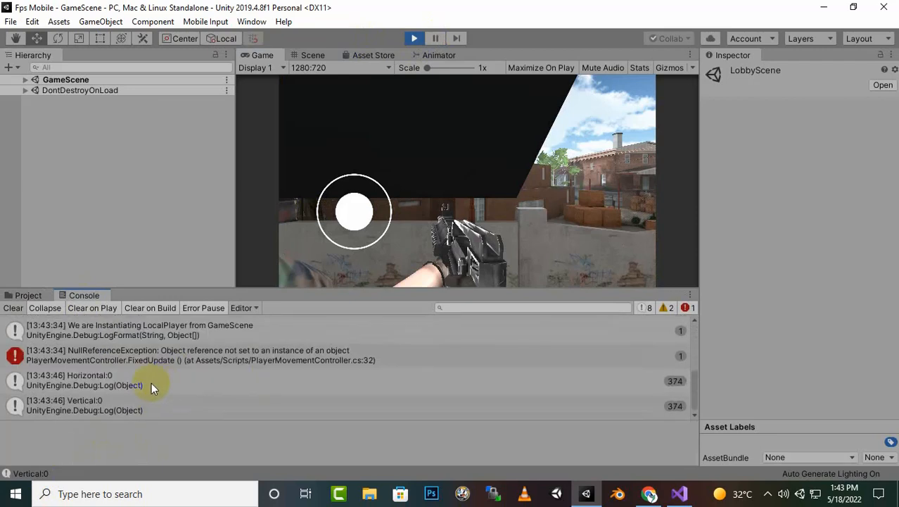
pyautogui.click(14, 309)
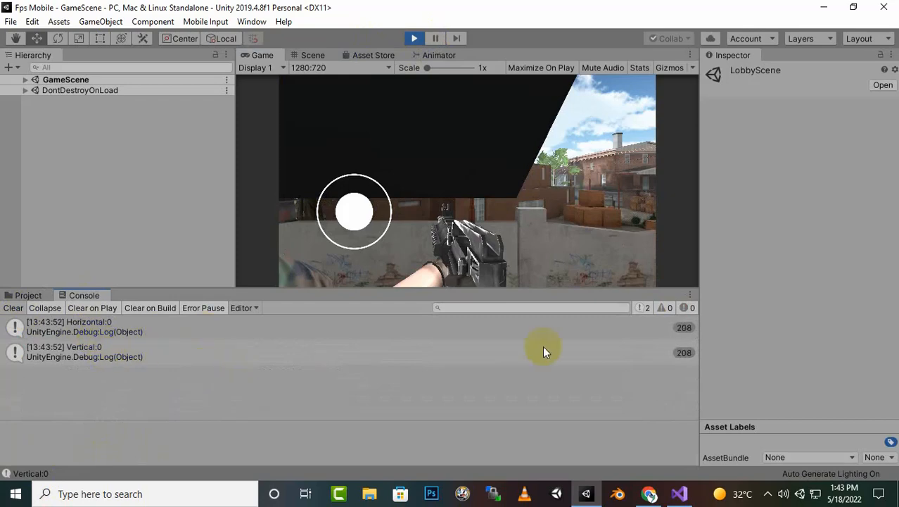
# - Test the player's movement by pushing the on-screen joystick left and diagonally down-left, and end play mode
pyautogui.moveTo(353, 212); pyautogui.dragTo(268, 218)
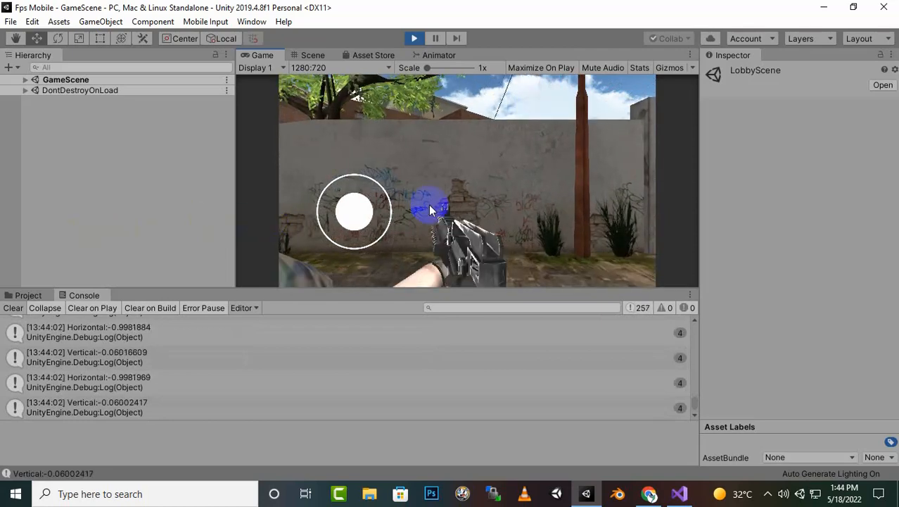
pyautogui.moveTo(358, 212); pyautogui.dragTo(318, 258)
pyautogui.click(415, 39)
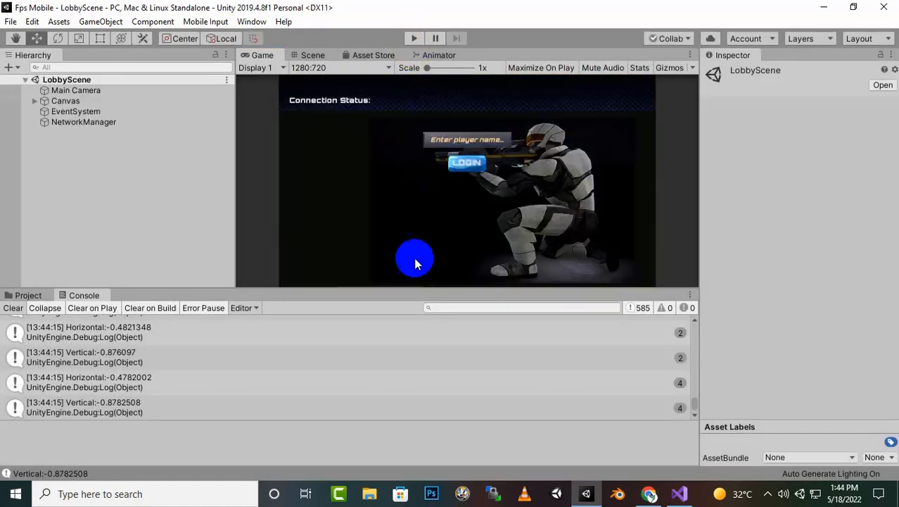
pyautogui.click(768, 494)
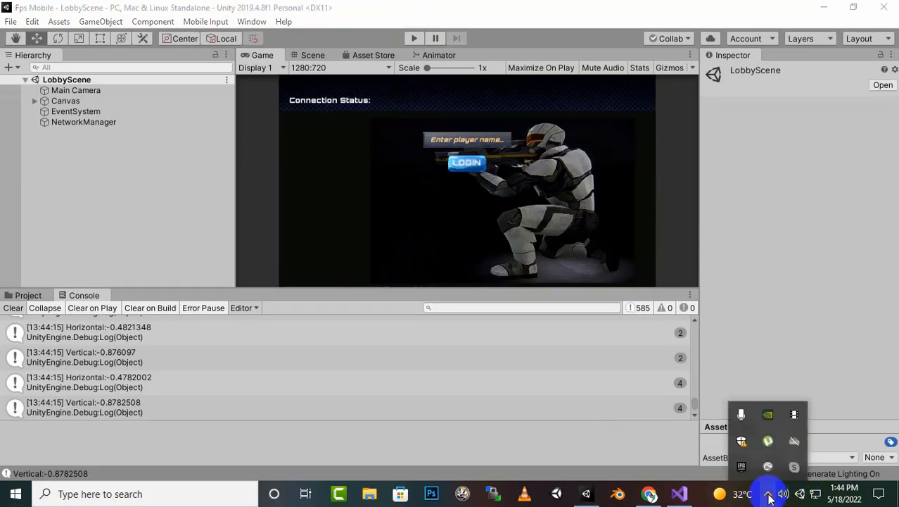